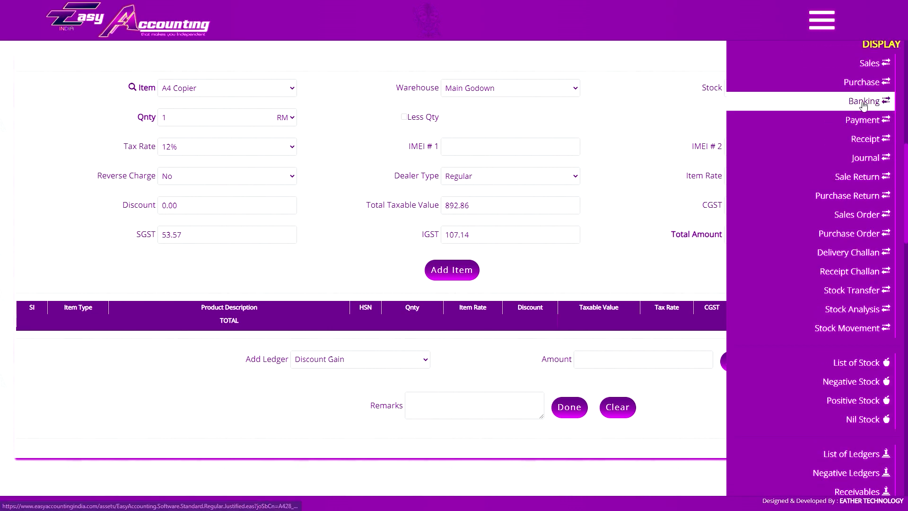
Reopen the navigation menu and start a new Purchase entry from the CREATION section.
scroll(847, 189, "up", 5)
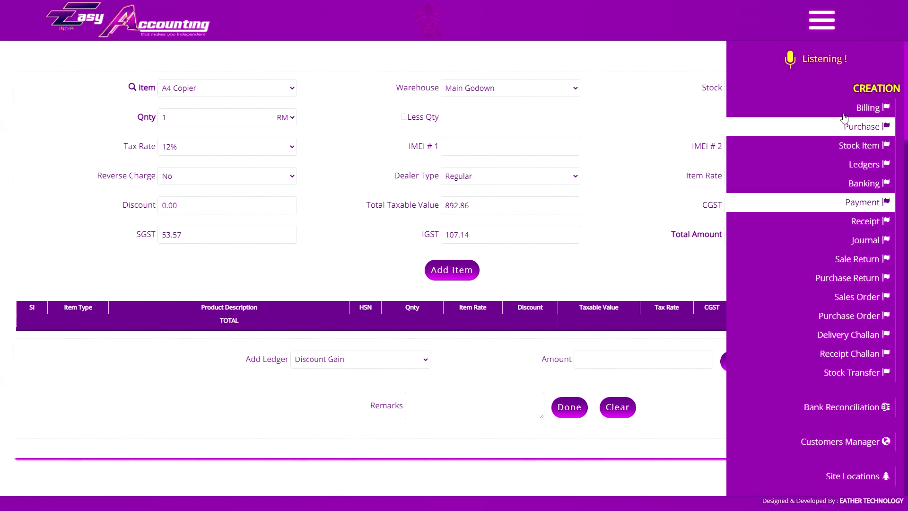
left_click(822, 20)
scroll(667, 156, "up", 8)
left_click(814, 26)
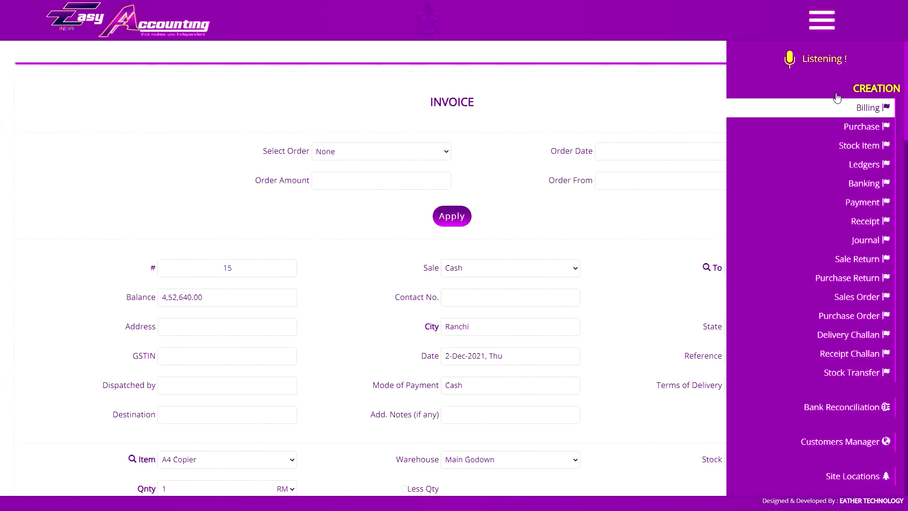
left_click(818, 133)
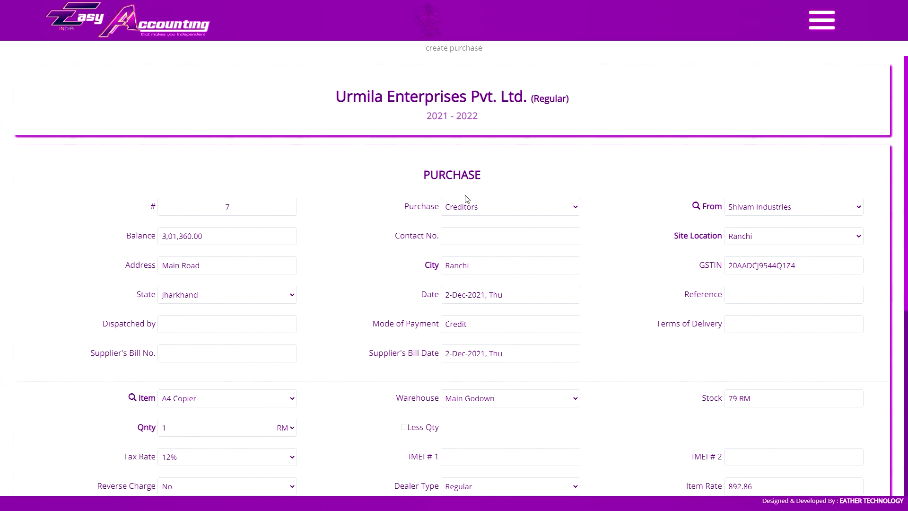
Try Bank, then Cash as the purchase type and review the supplier, address, city and Jharkhand state fields.
left_click(478, 210)
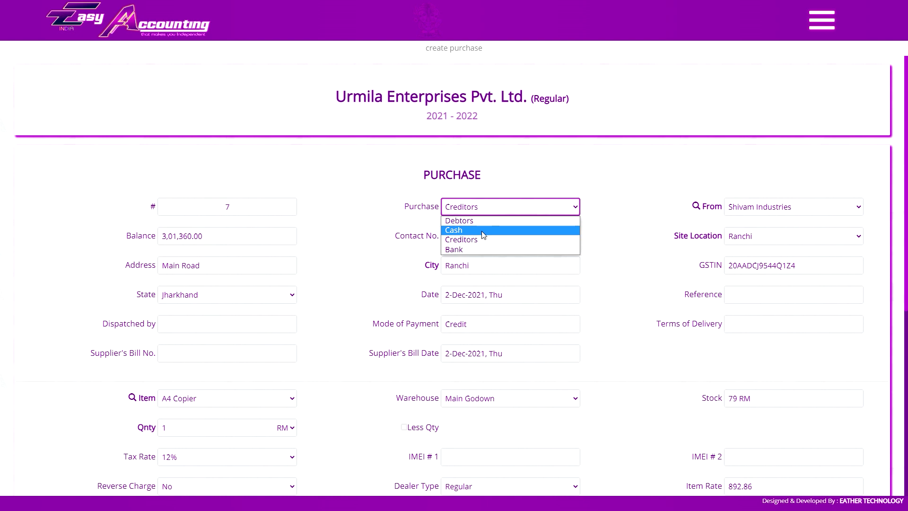
left_click(475, 248)
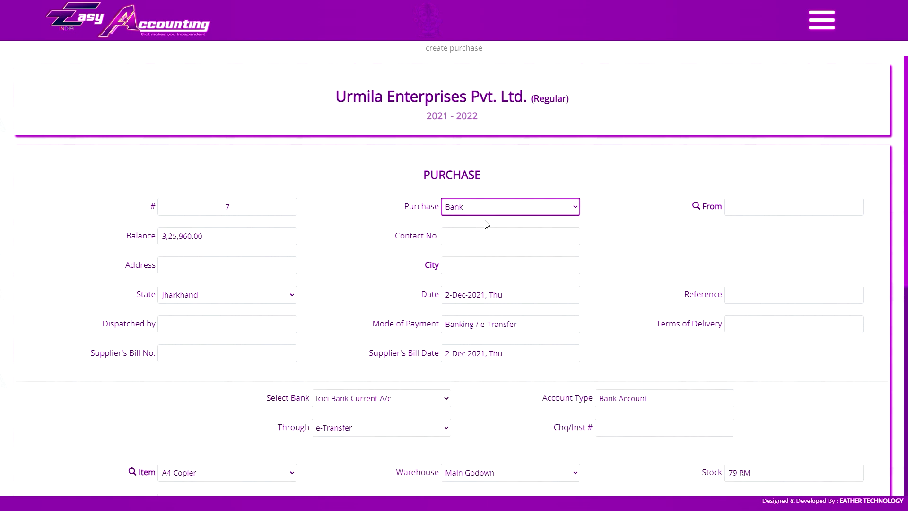
left_click(489, 209)
left_click(473, 224)
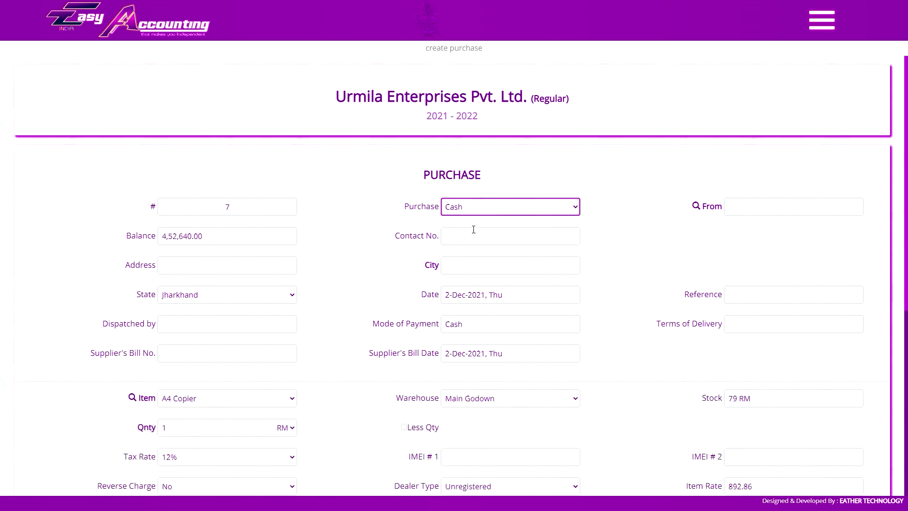
left_click(757, 212)
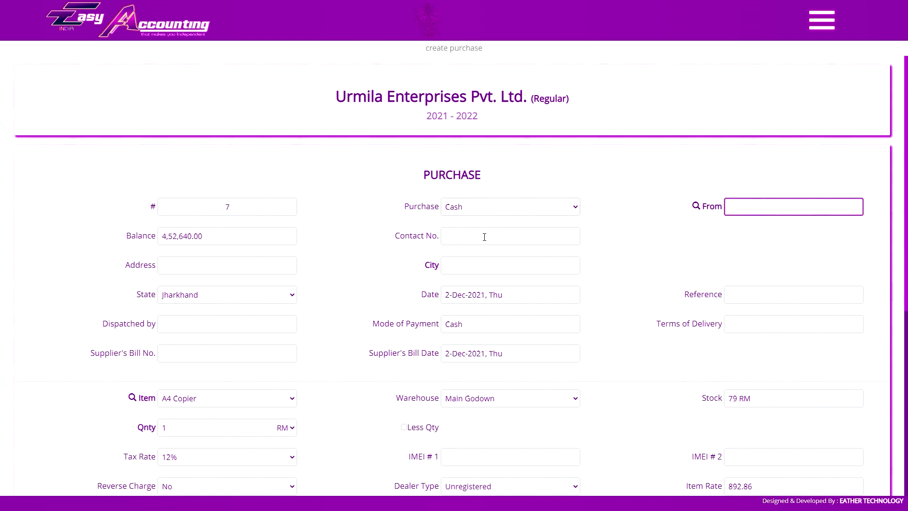
left_click(463, 236)
left_click(192, 266)
left_click(464, 265)
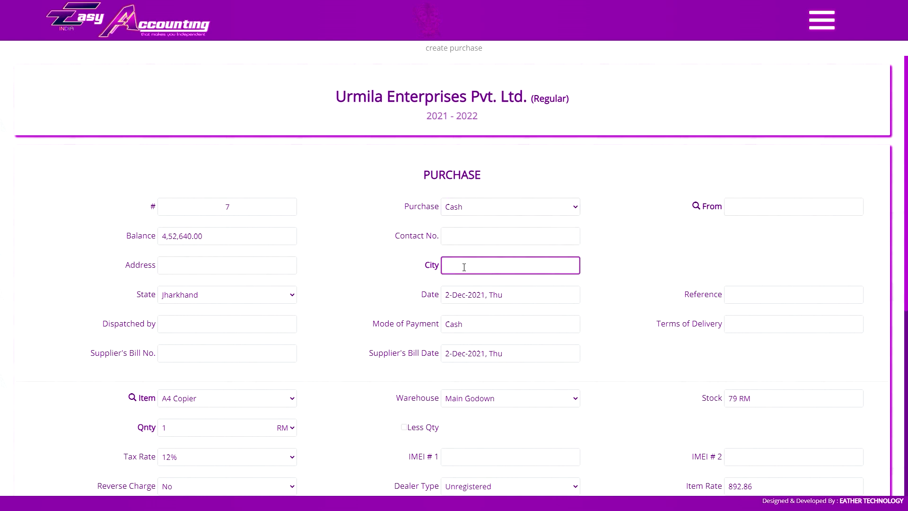
left_click(220, 302)
left_click(226, 298)
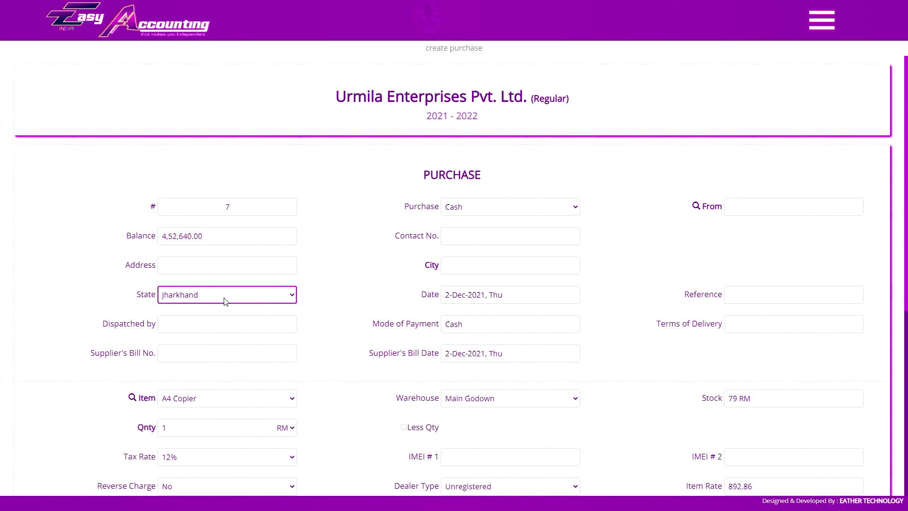
Switch back to a Bank purchase paid from Icici Bank Current A/c by e-Transfer.
left_click(473, 207)
left_click(470, 253)
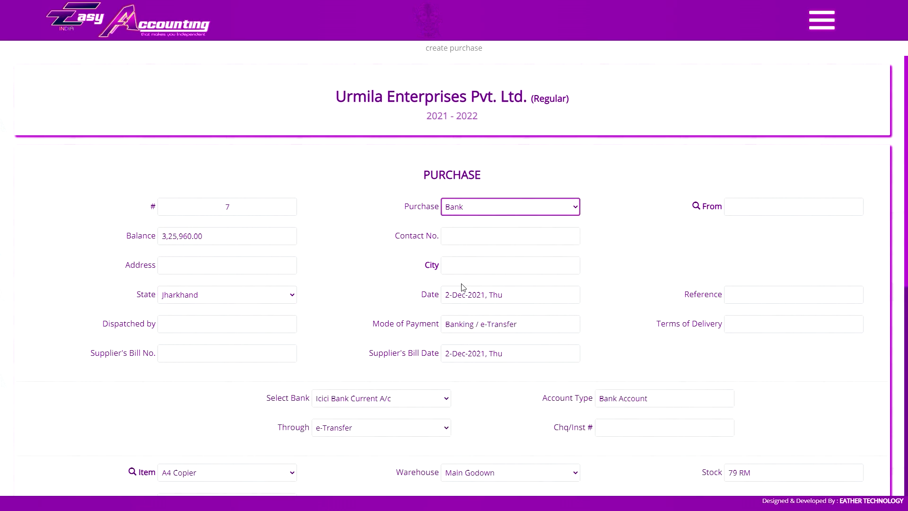
scroll(477, 261, "down", 3)
left_click(384, 258)
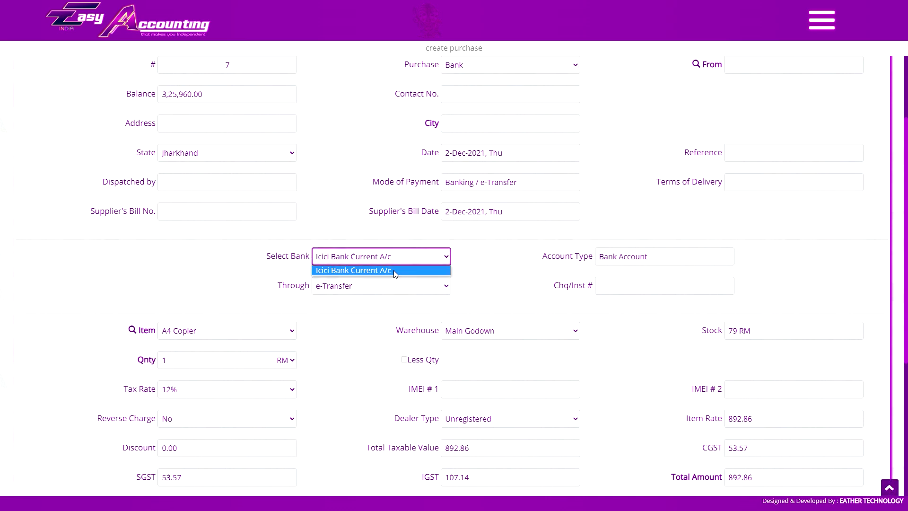
left_click(388, 267)
scroll(461, 211, "up", 3)
left_click(410, 430)
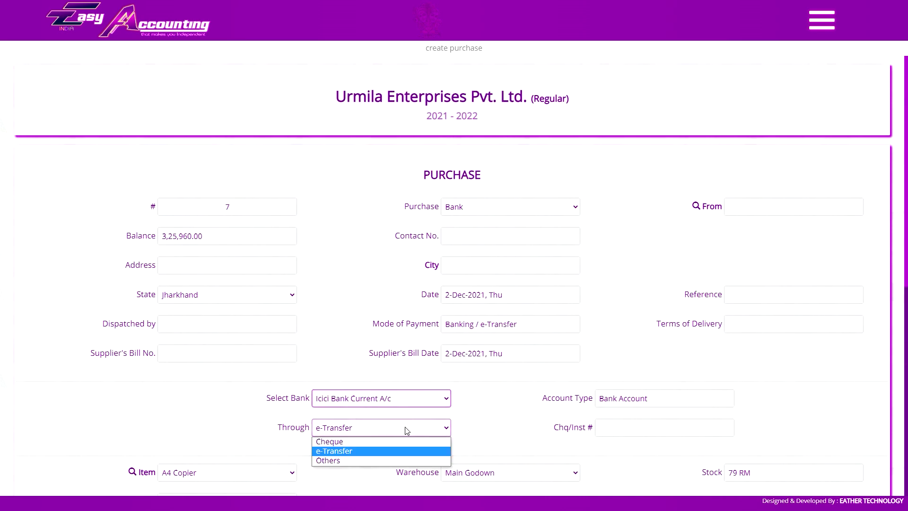
left_click(406, 430)
left_click(614, 430)
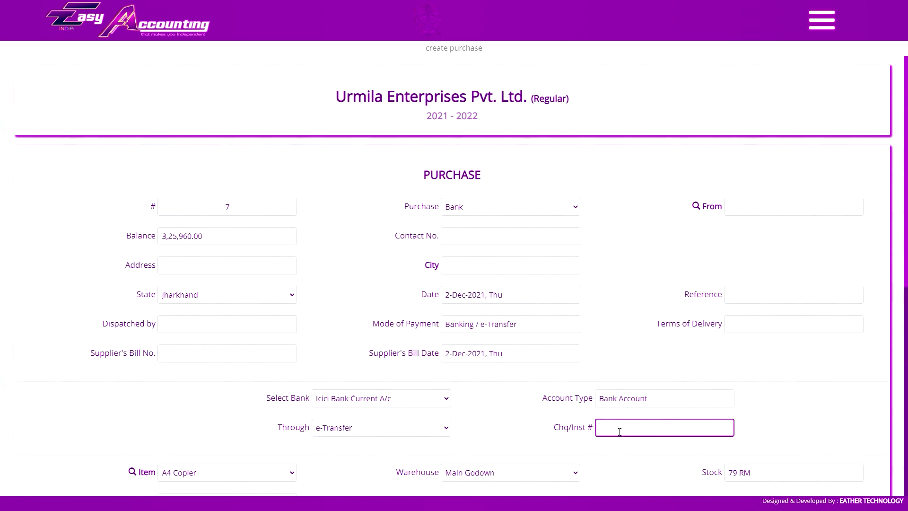
left_click(493, 208)
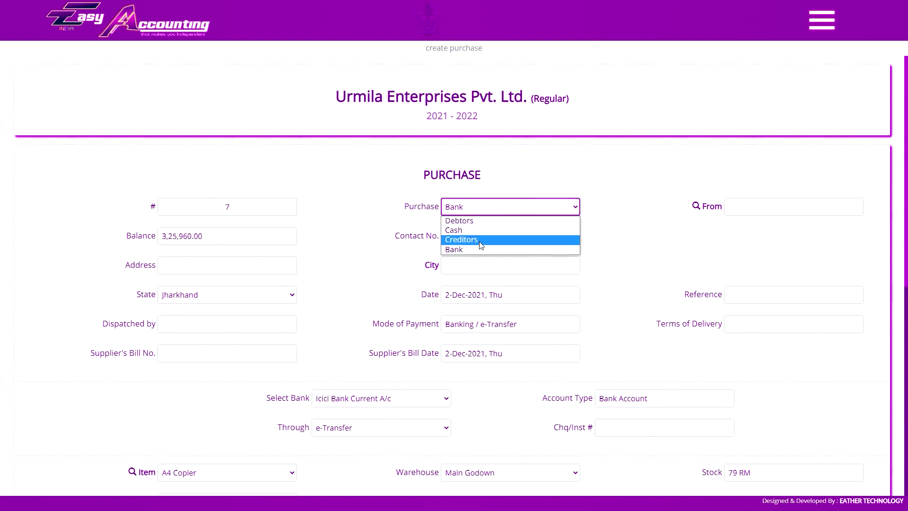
Make it a Creditors purchase from Shivam Industries with site location Ranchi.
left_click(481, 239)
left_click(781, 208)
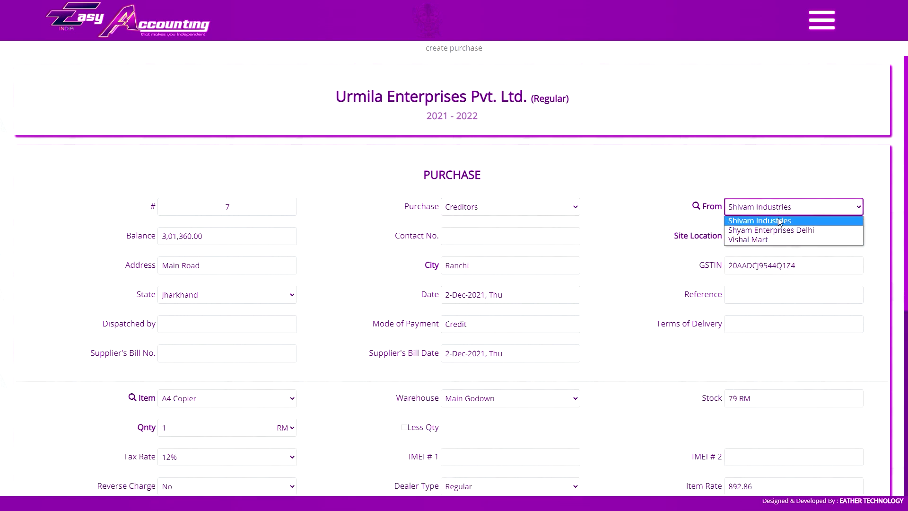
left_click(781, 211)
left_click(756, 239)
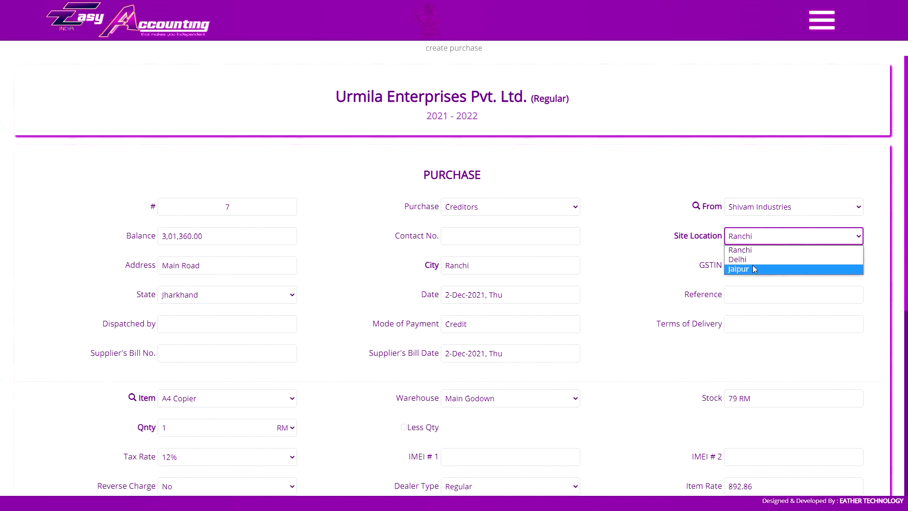
left_click(757, 242)
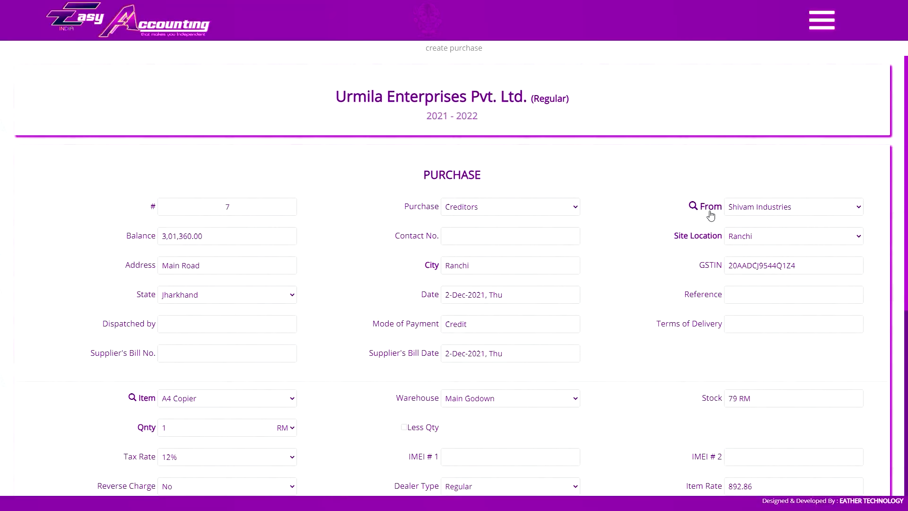
Search ledgers by Ledger Alias for 'shiv', pick Shivam Industries, then switch the purchase to Cash.
left_click(706, 208)
left_click(467, 109)
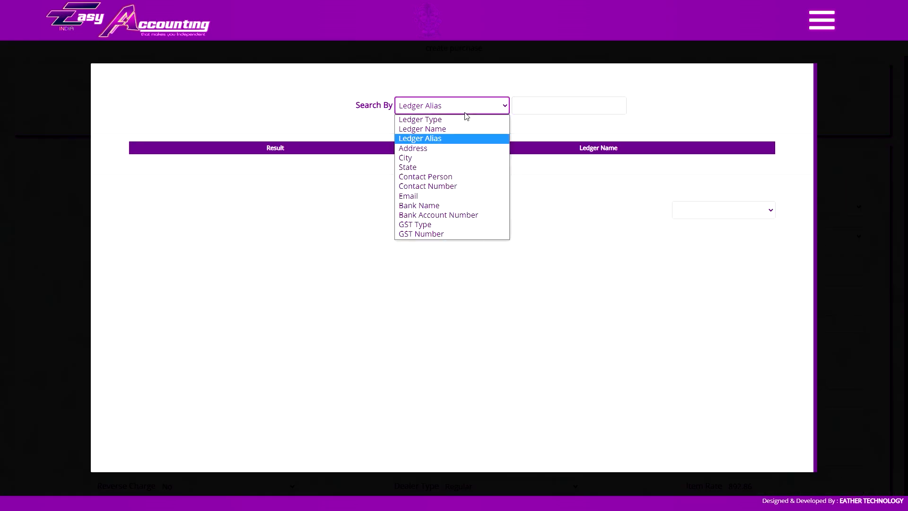
left_click(500, 138)
left_click(555, 104)
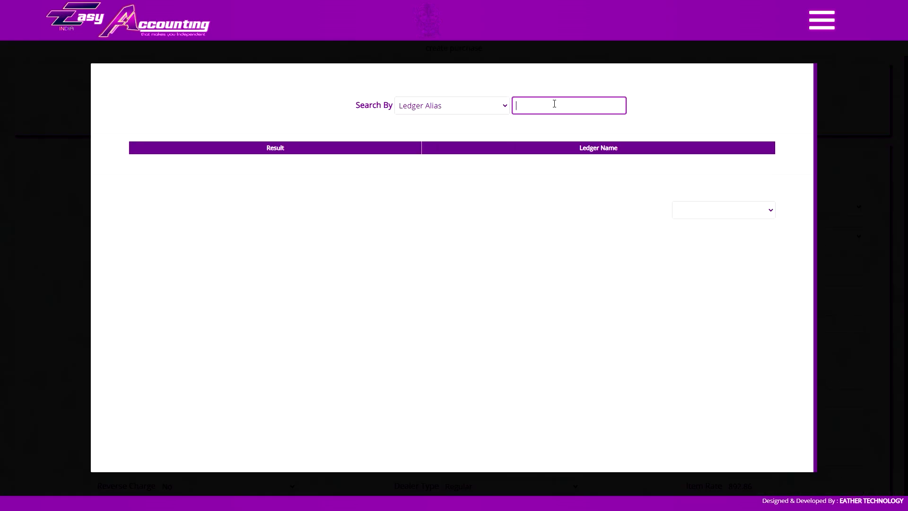
type("shiv")
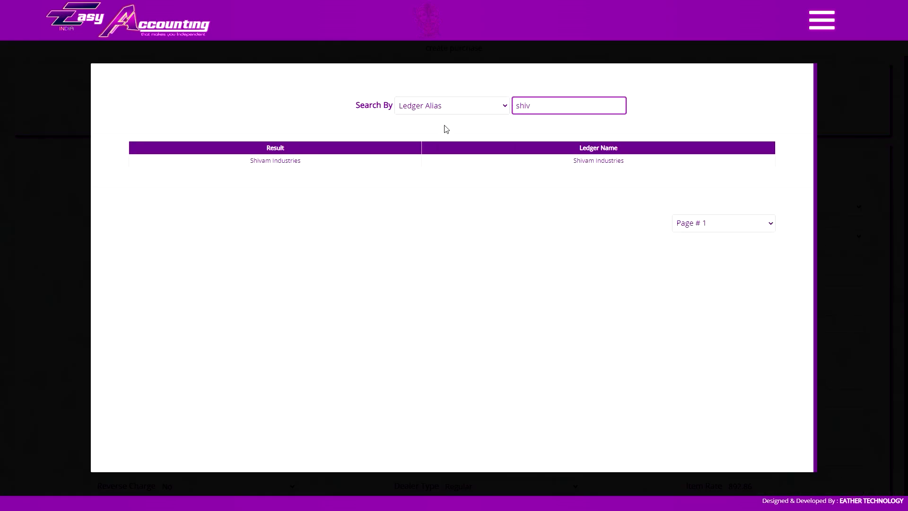
left_click(388, 161)
left_click(544, 206)
left_click(546, 227)
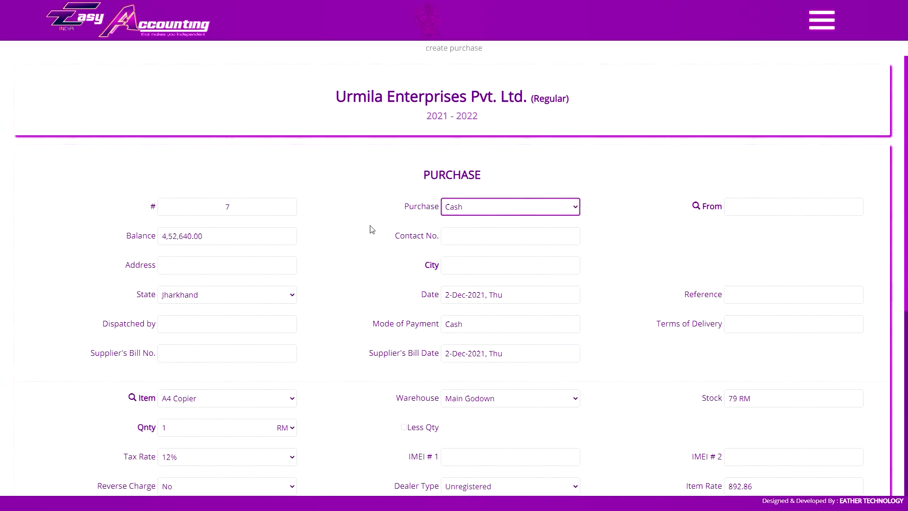
Switch the purchase type via Bank to Creditors and choose supplier Shyam Enterprises Delhi.
left_click(475, 211)
left_click(468, 249)
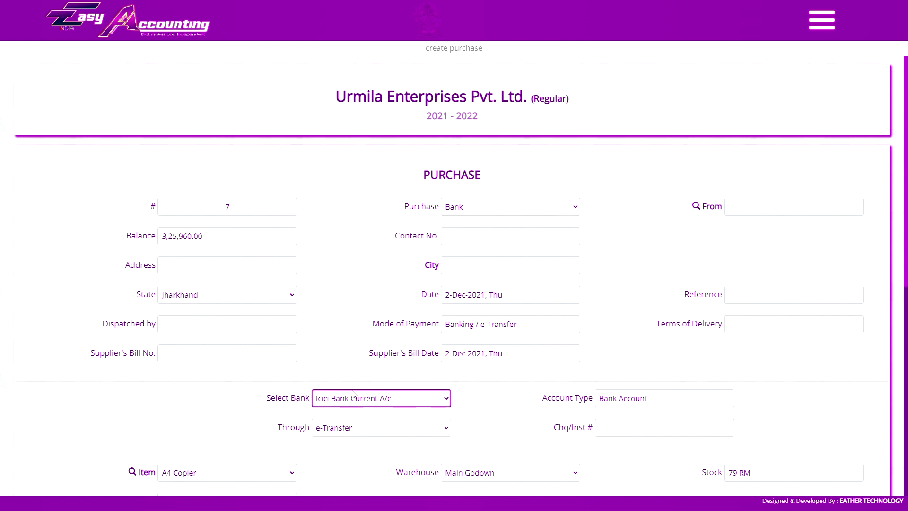
left_click(483, 208)
left_click(480, 240)
left_click(755, 209)
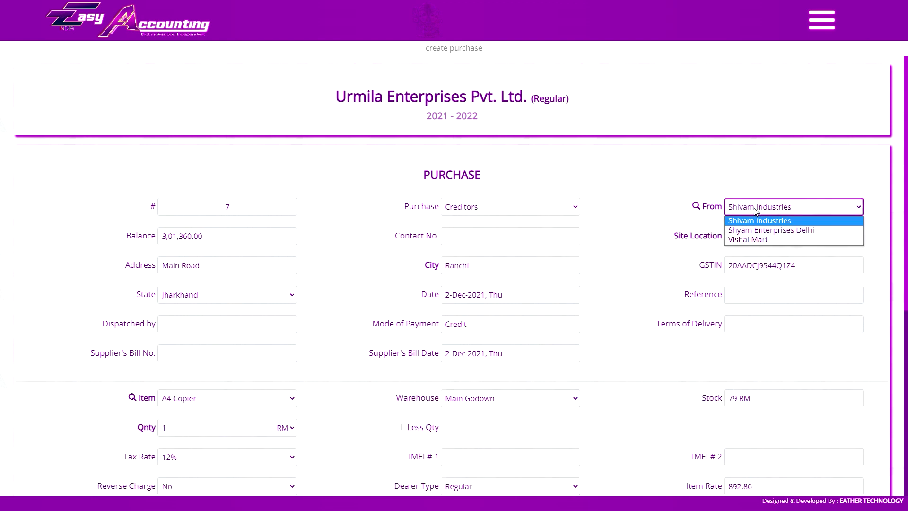
left_click(756, 209)
key("alt+Down")
key("Down")
key("Return")
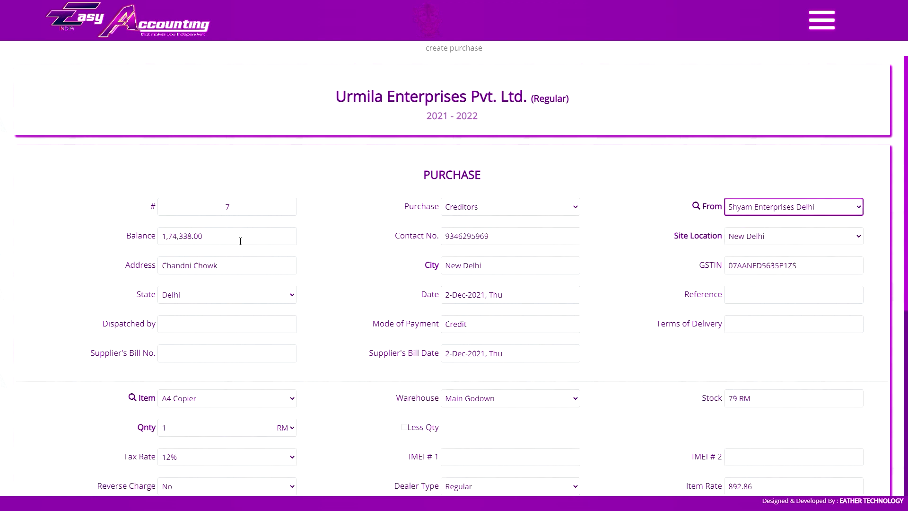
Keep date 2-Dec-2021, step through the delivery and payment fields, and open the Supplier's Bill Date calendar.
left_click(482, 292)
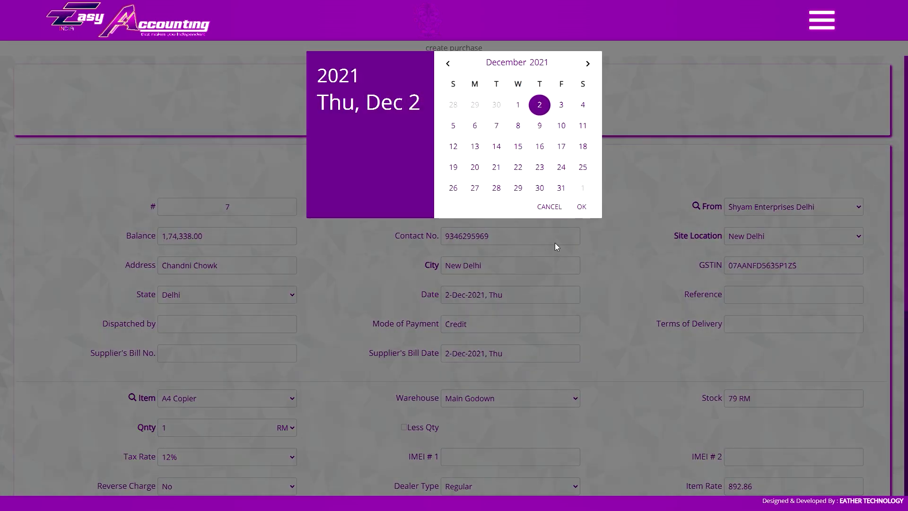
left_click(583, 259)
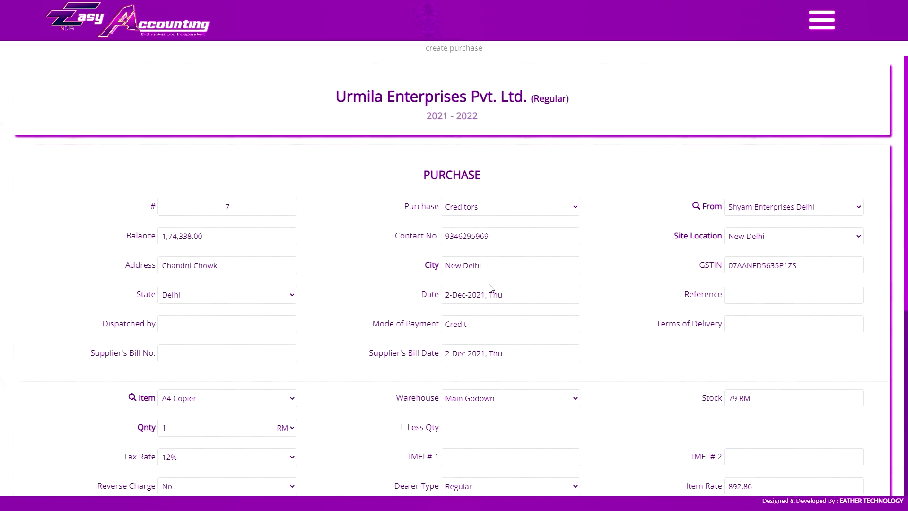
left_click(744, 298)
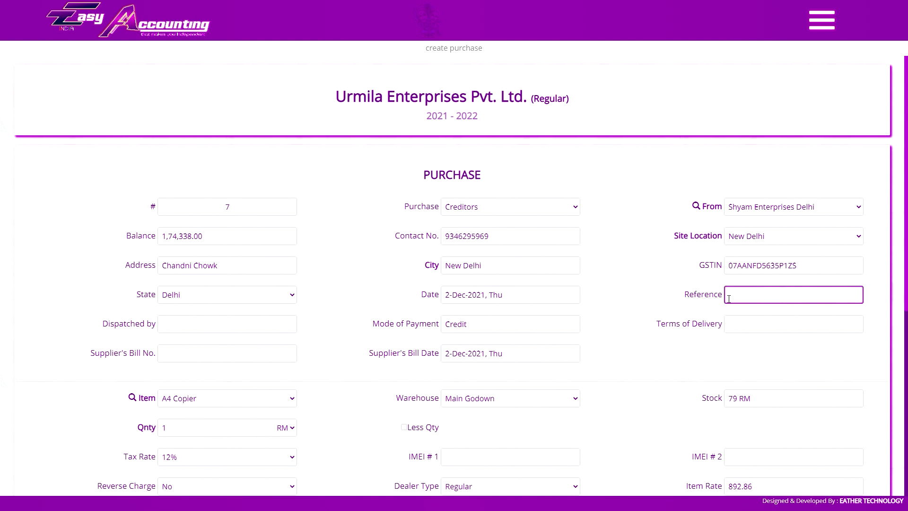
left_click(163, 325)
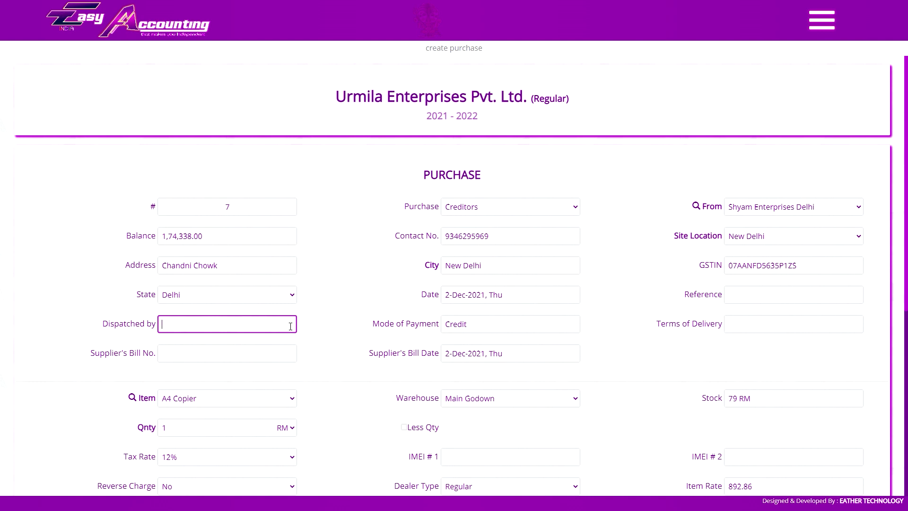
left_click(500, 327)
left_click(520, 321)
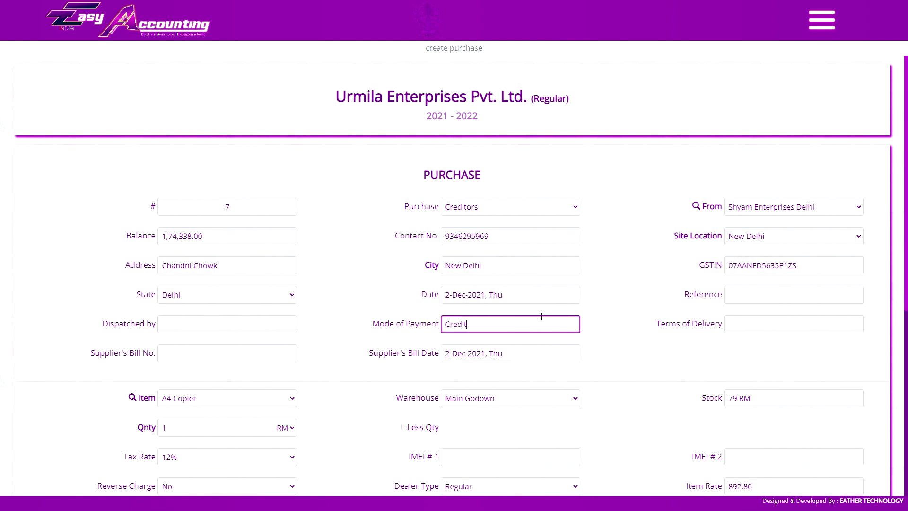
left_click(733, 327)
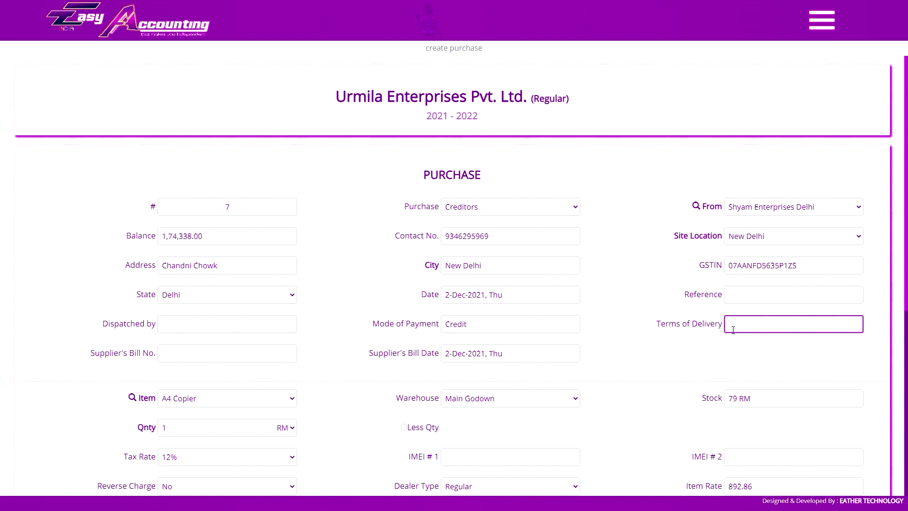
left_click(223, 352)
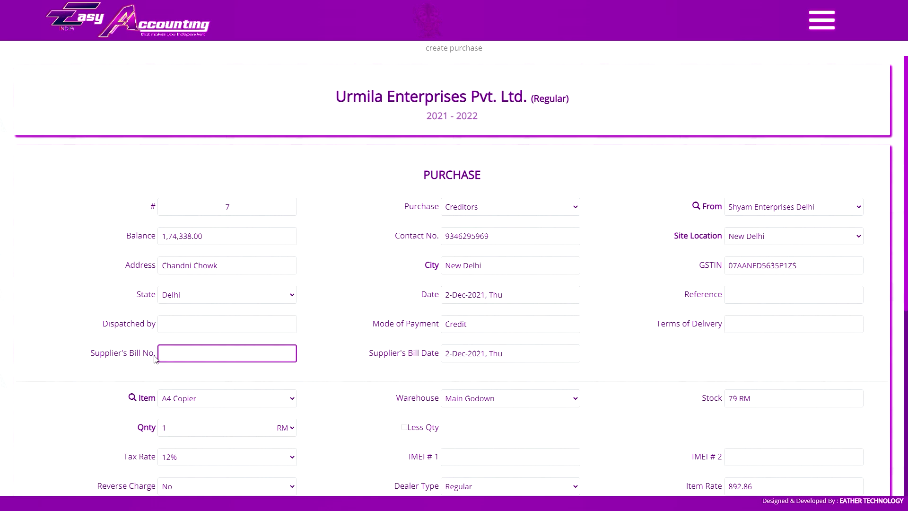
left_click(475, 353)
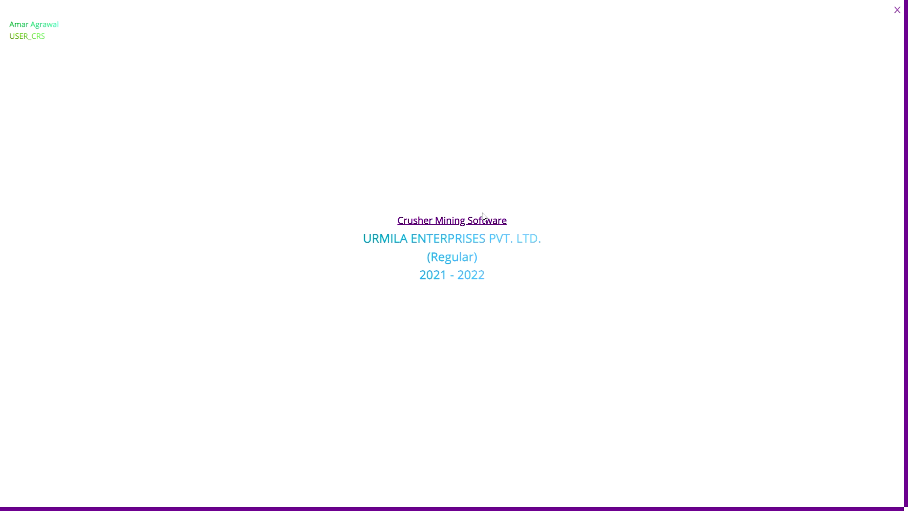
Close the overlay, keep New Delhi as site location, and preview the saved Shivam Industries invoice.
left_click(897, 10)
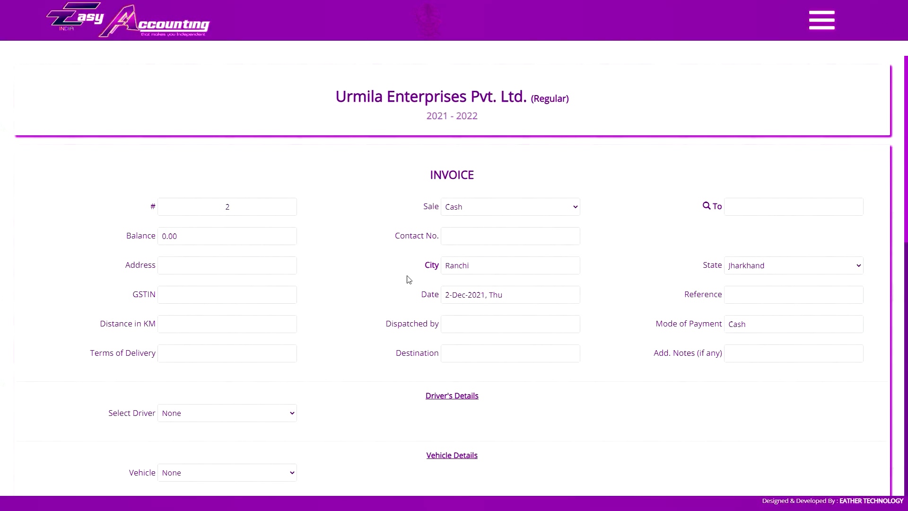
left_click(253, 329)
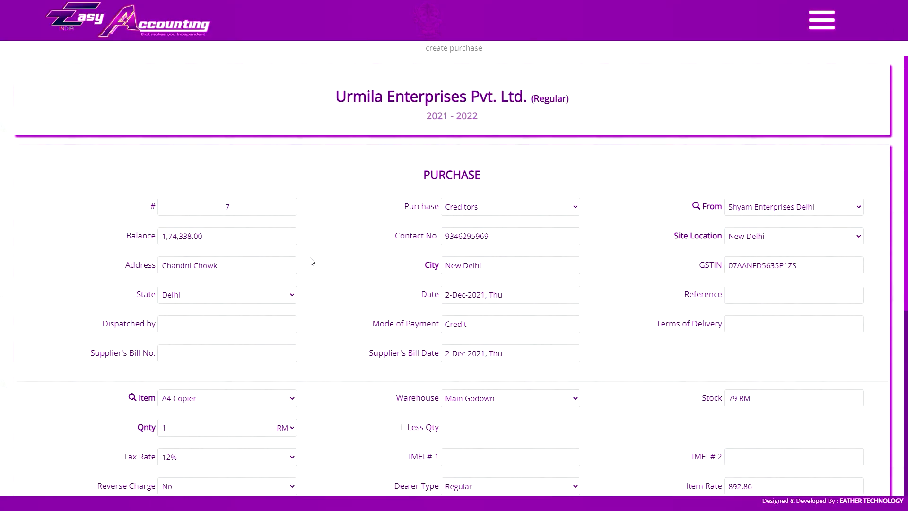
left_click(161, 358)
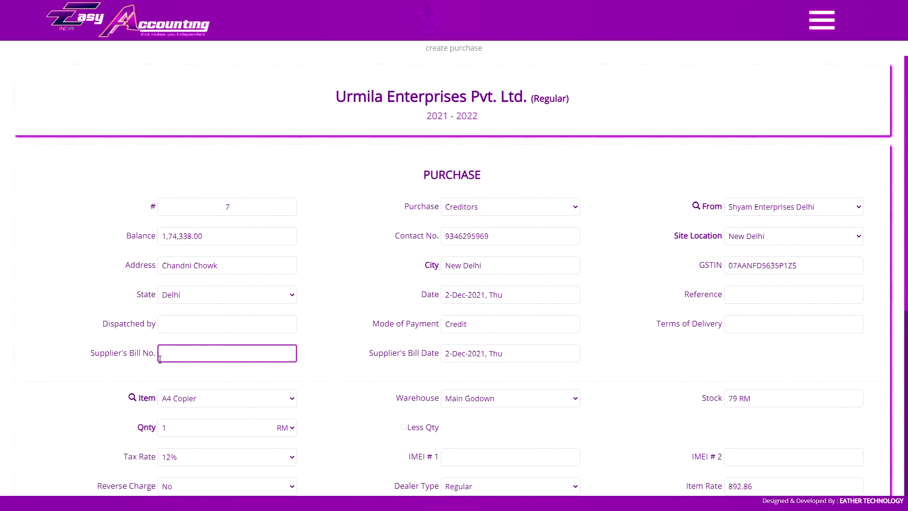
left_click(745, 214)
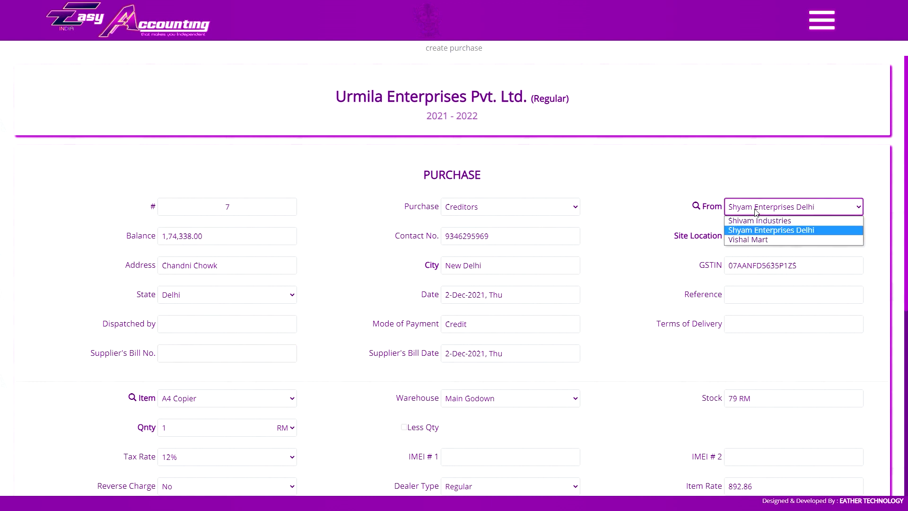
left_click(758, 212)
left_click(757, 239)
left_click(757, 250)
left_click(183, 356)
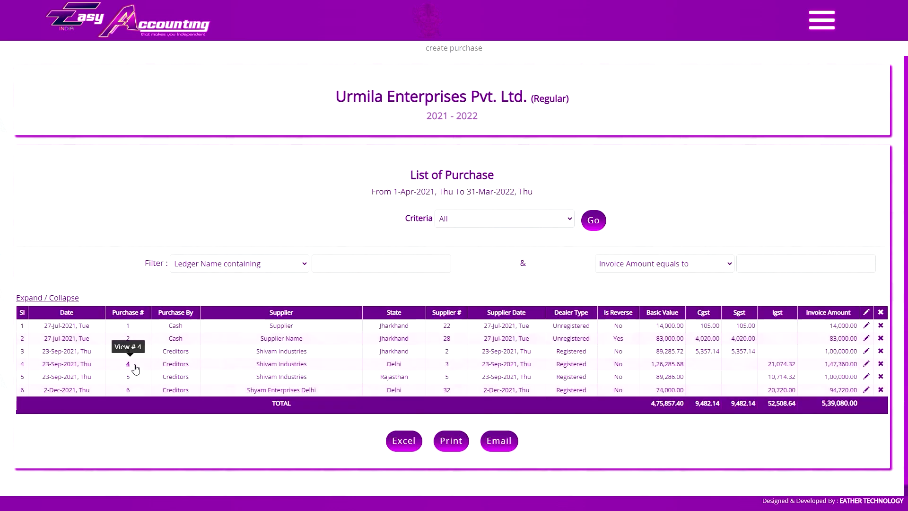
left_click(126, 348)
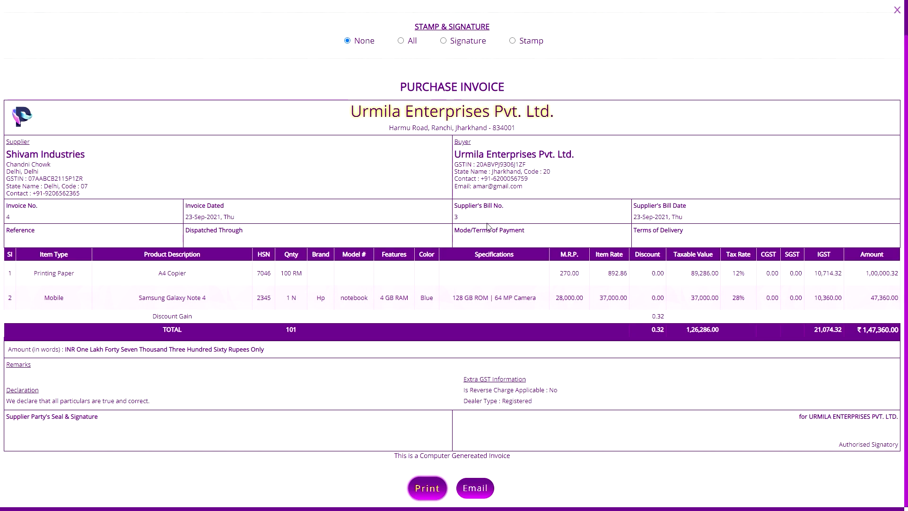
left_click(897, 10)
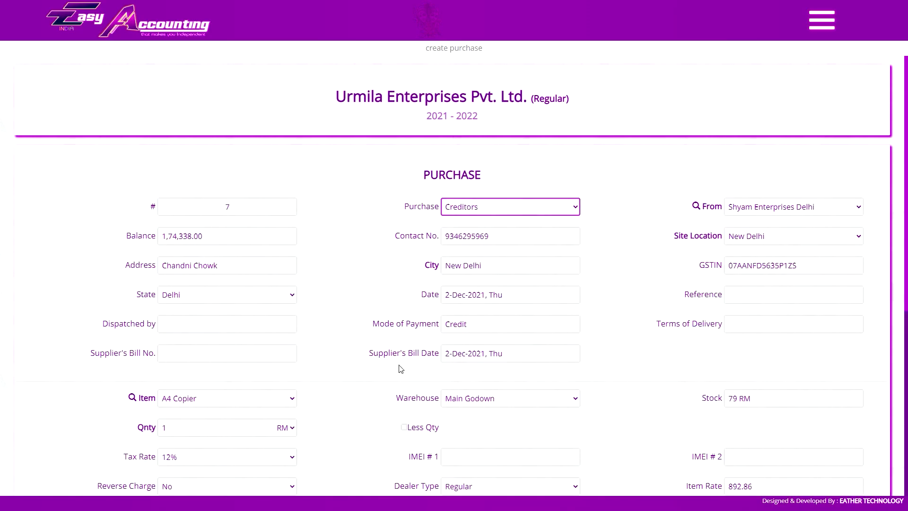
Set site location Delhi, enter supplier's bill no. 8, add the A4 Copier line and save.
left_click(757, 236)
left_click(750, 257)
scroll(208, 212, "down", 3)
left_click(208, 212)
type("8")
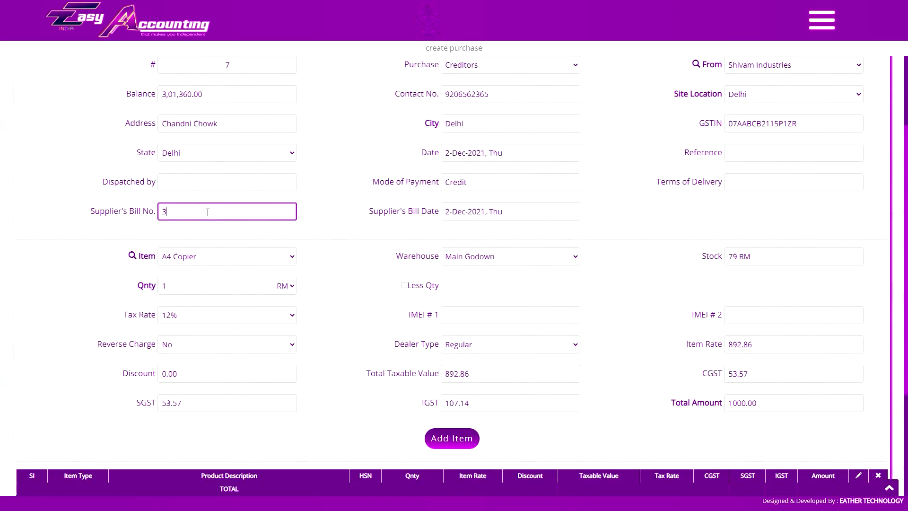
scroll(426, 316, "down", 2)
left_click(447, 343)
scroll(447, 343, "down", 2)
left_click(566, 406)
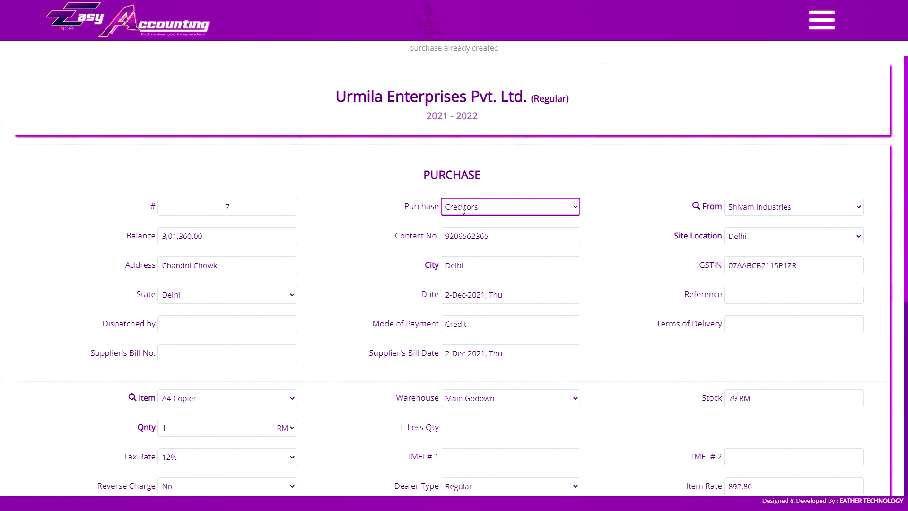
Toggle the purchase account between Creditors and Cash, briefly making Vishal Mart the supplier.
left_click(476, 211)
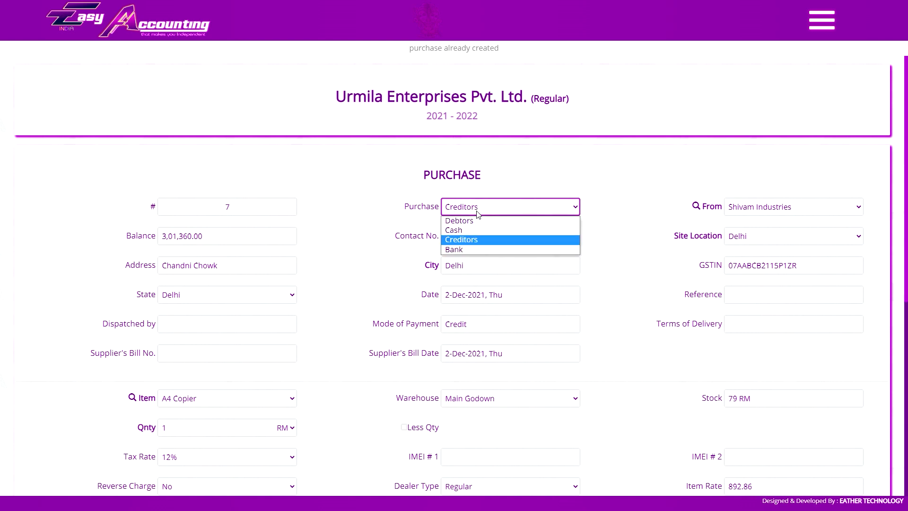
left_click(477, 239)
left_click(765, 208)
left_click(766, 207)
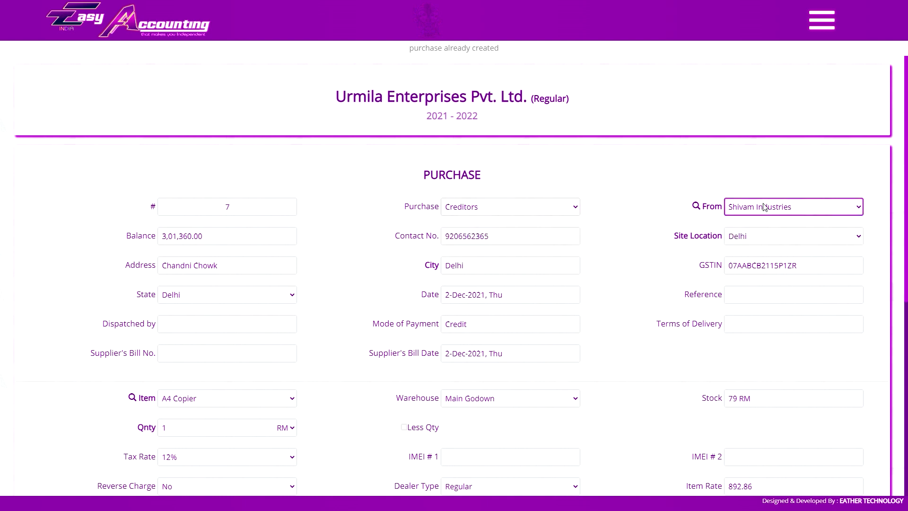
key("shift+Tab")
key("Up")
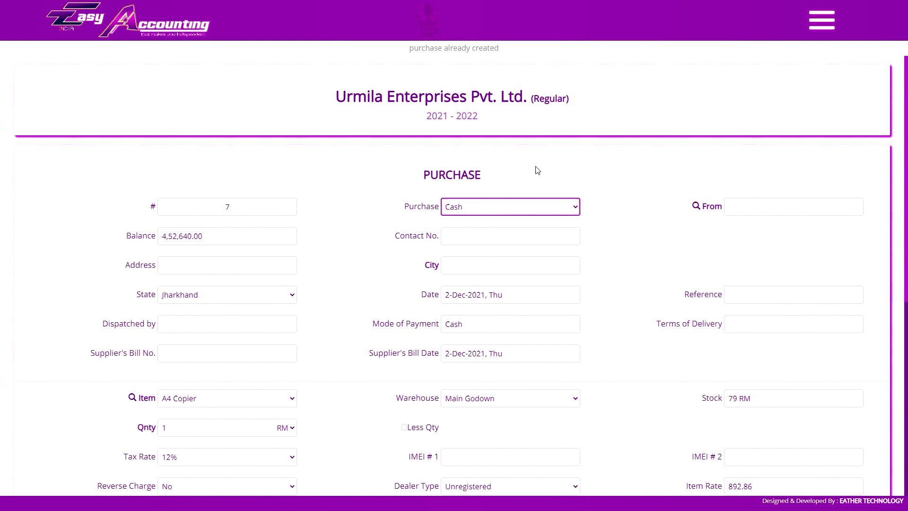
key("Down")
key("Tab")
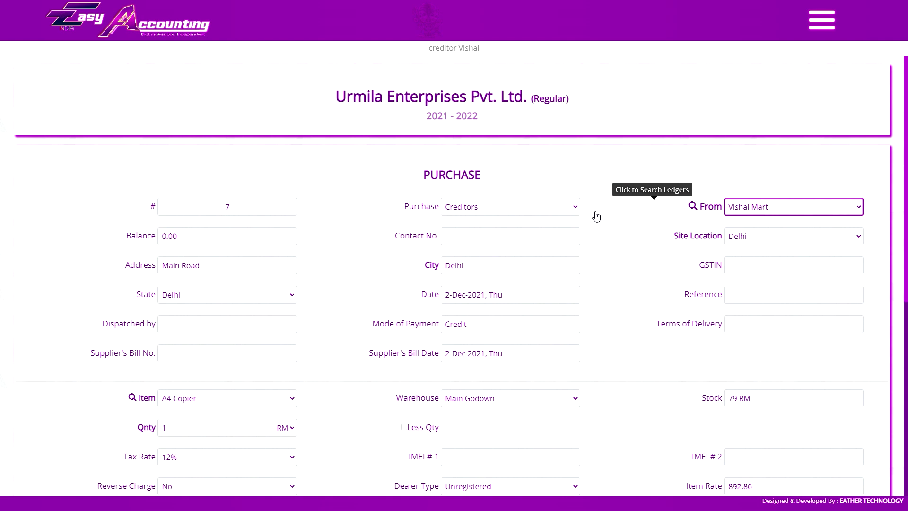
key("shift+Tab")
key("Up")
key("Tab")
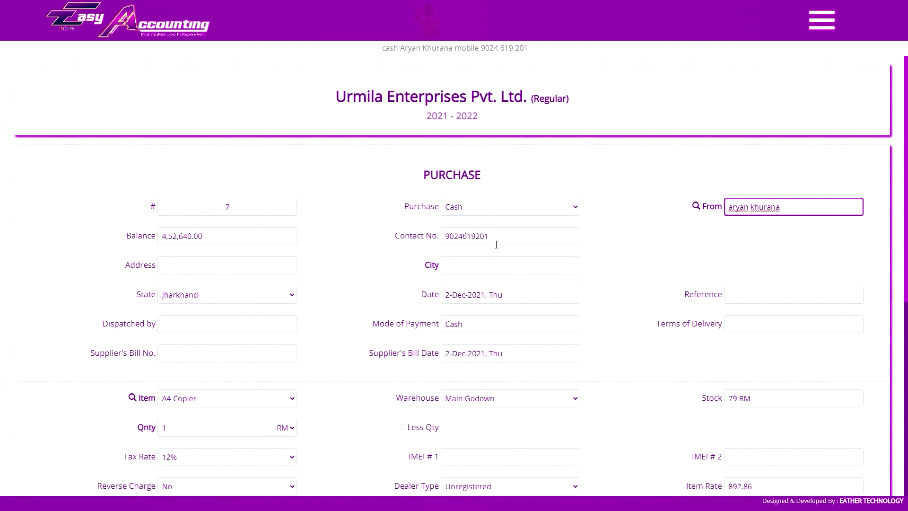
Set Creditors with a chosen supplier, change site location to Jaipur, then switch the account to Cash.
left_click(488, 214)
left_click(493, 236)
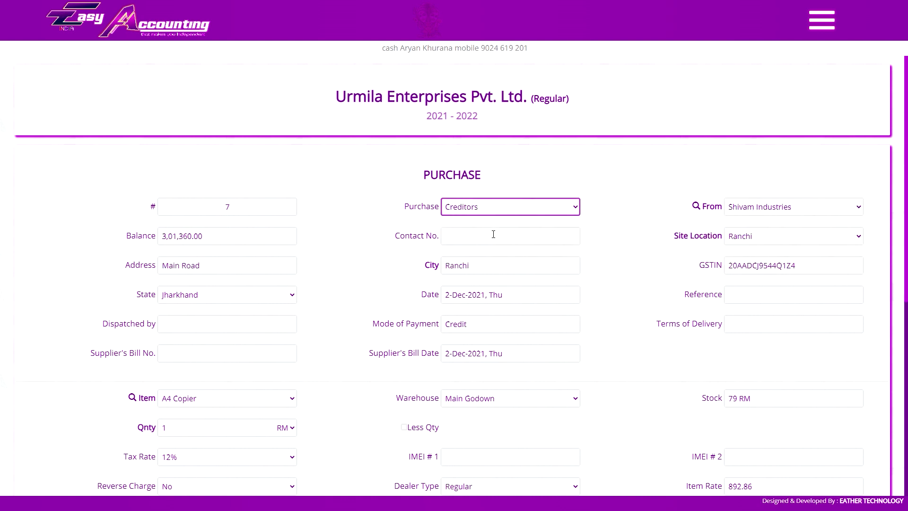
left_click(755, 211)
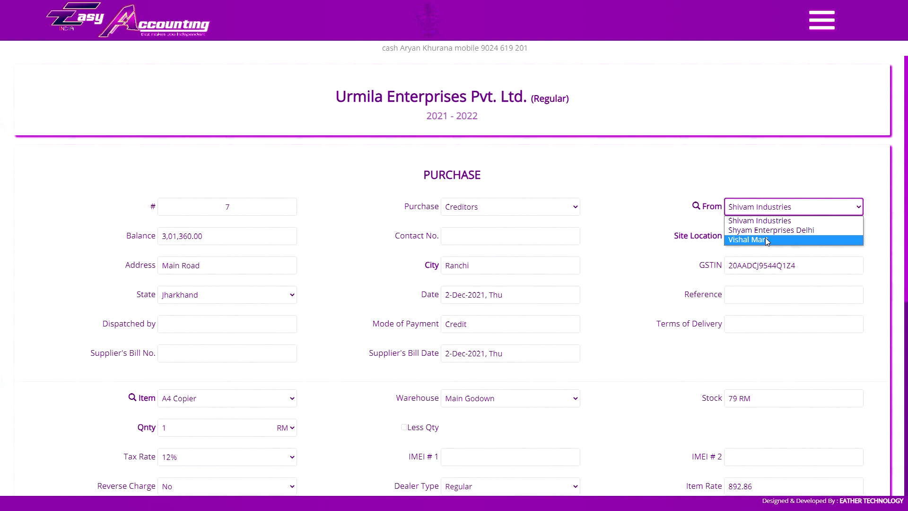
left_click(766, 240)
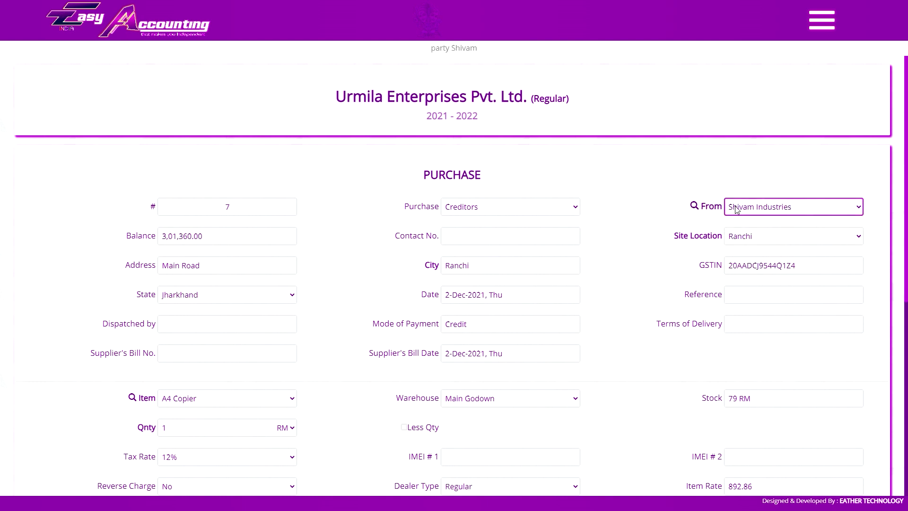
left_click(372, 105)
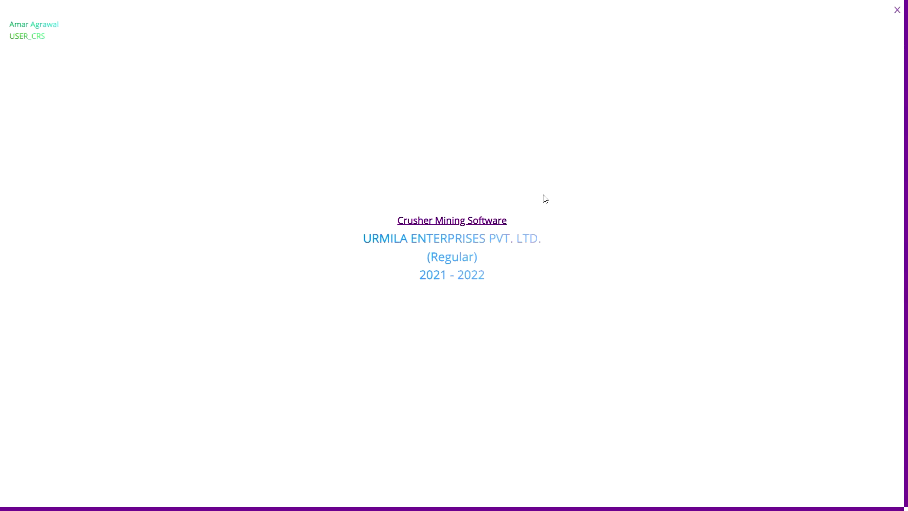
left_click(542, 199)
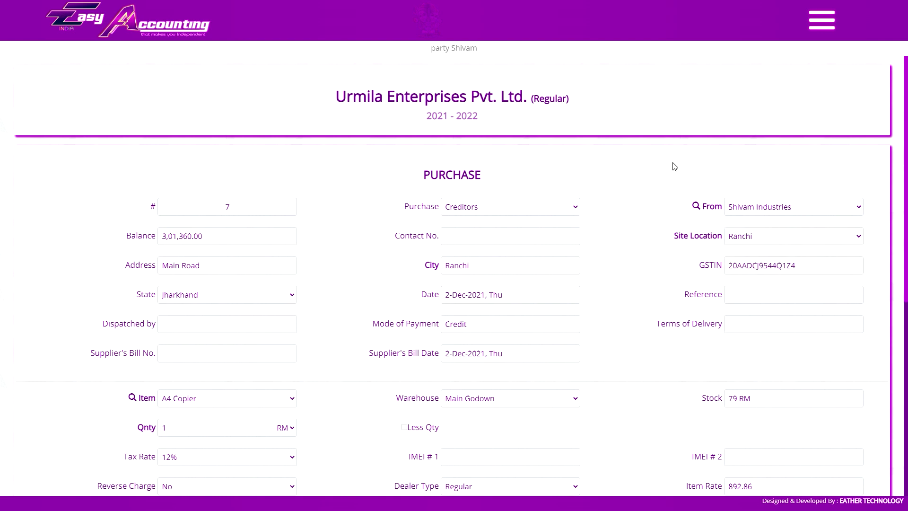
key("Down")
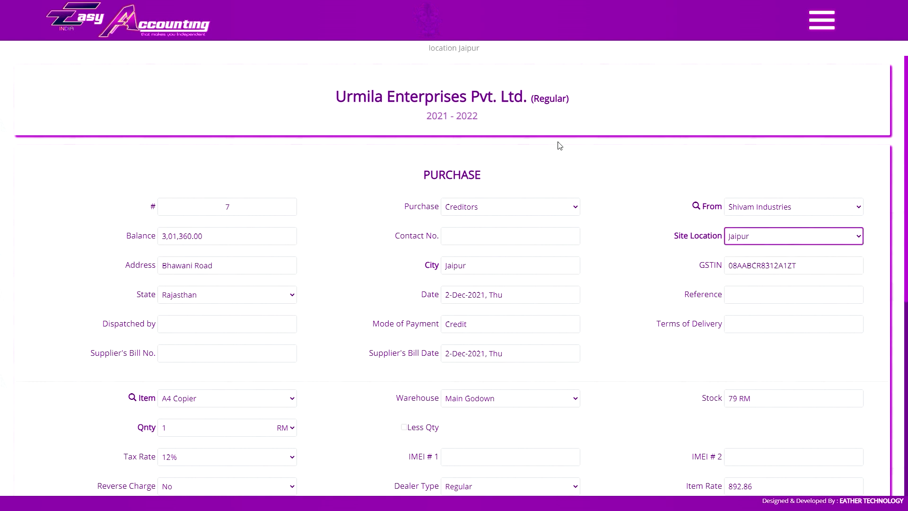
left_click(473, 230)
Keep the Cash account and step through the contact number, address, city and Jharkhand state fields.
left_click(488, 209)
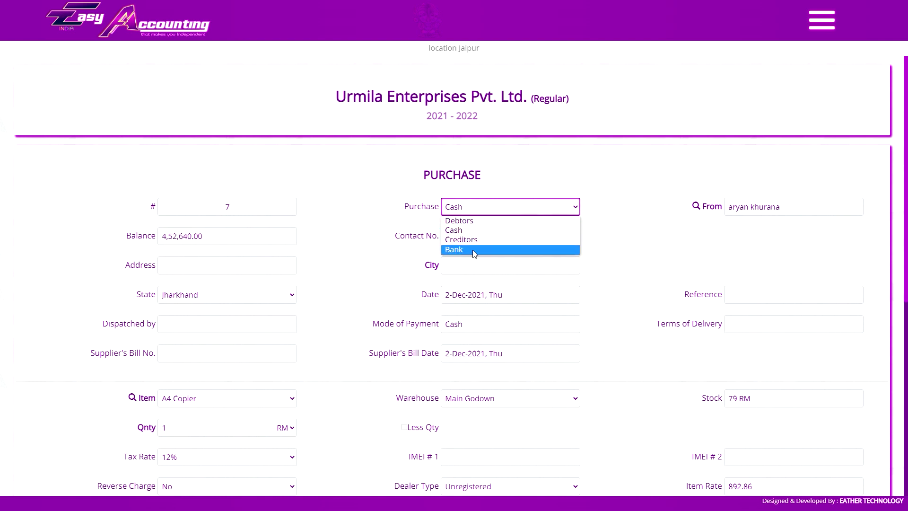
left_click(492, 207)
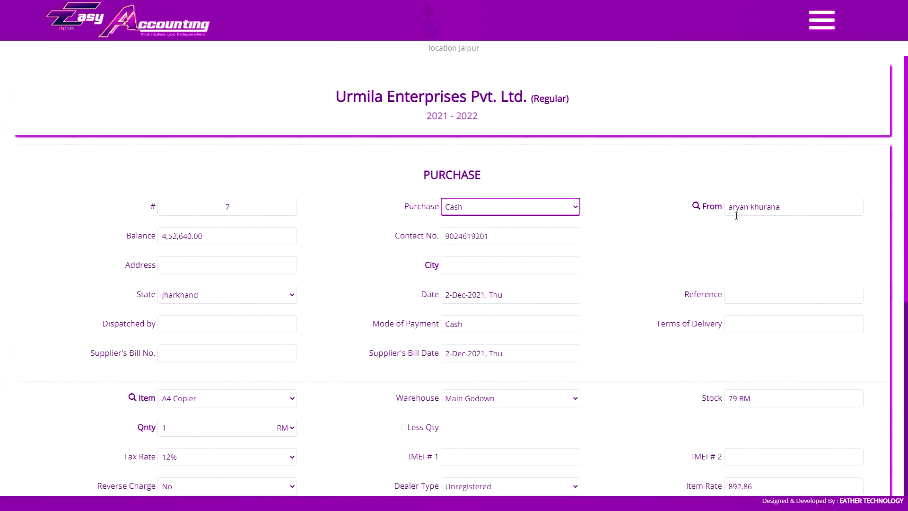
key("Tab")
key("Tab")
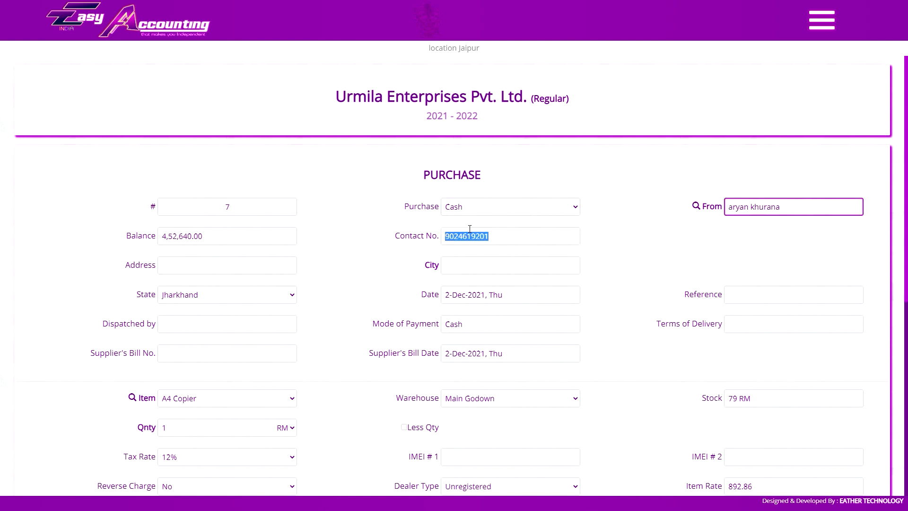
left_click(511, 238)
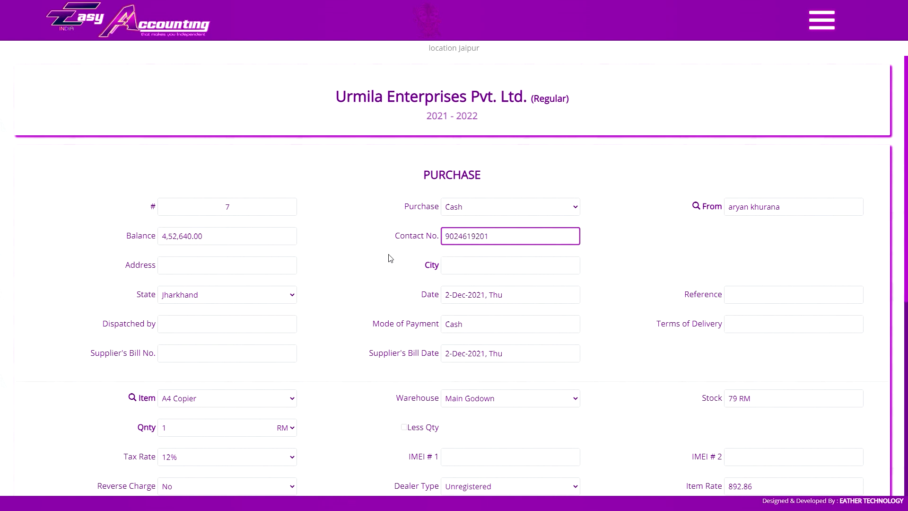
left_click(228, 267)
left_click(442, 270)
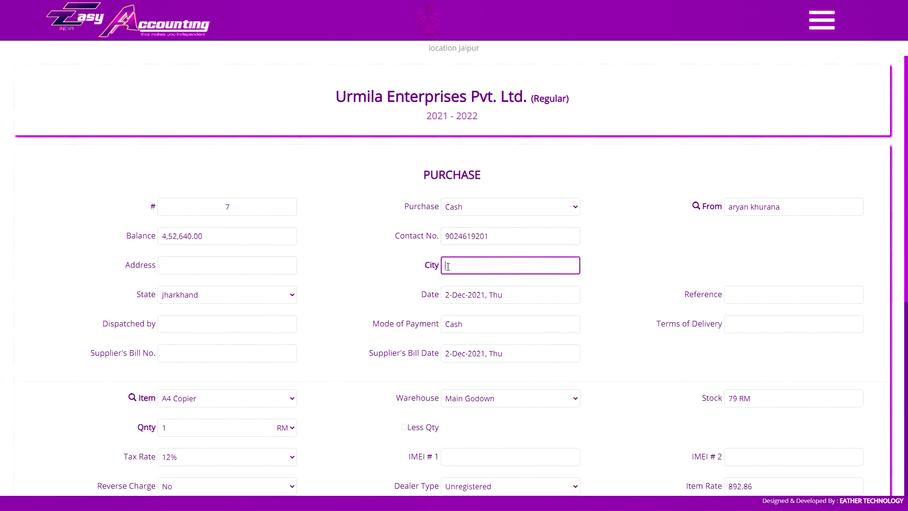
left_click(249, 294)
left_click(249, 294)
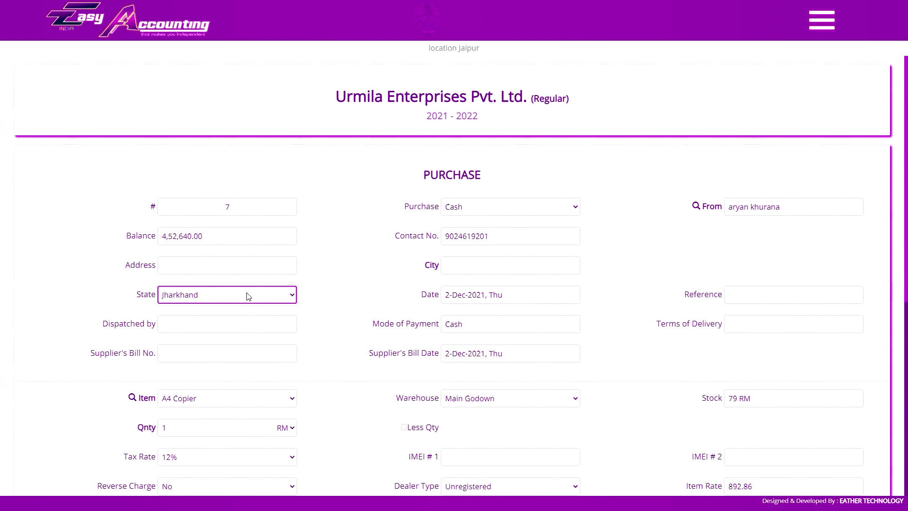
left_click(519, 150)
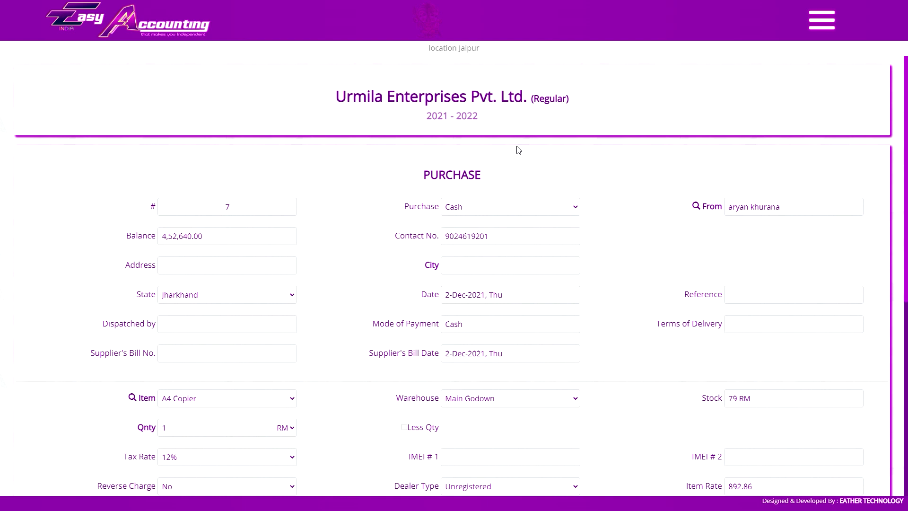
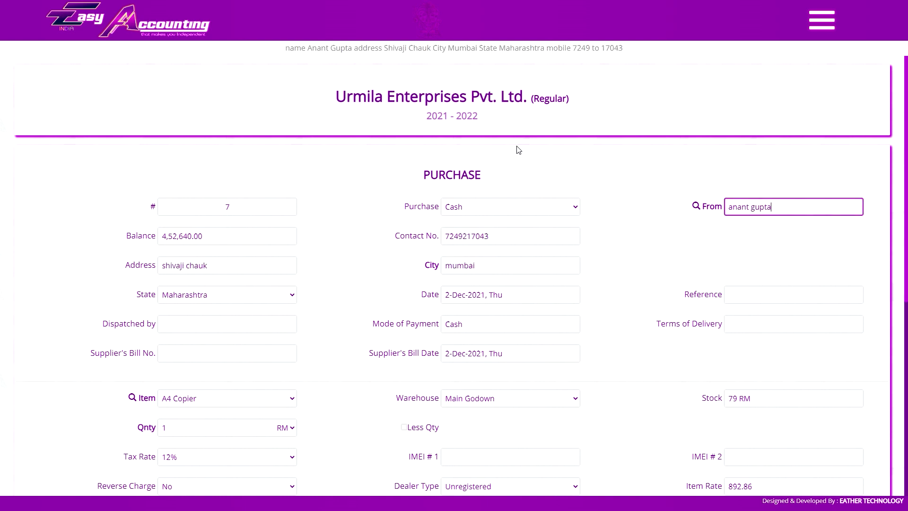
Enter the new cash party's name in the From field to fill in its details.
key("ctrl+a")
left_click(312, 199)
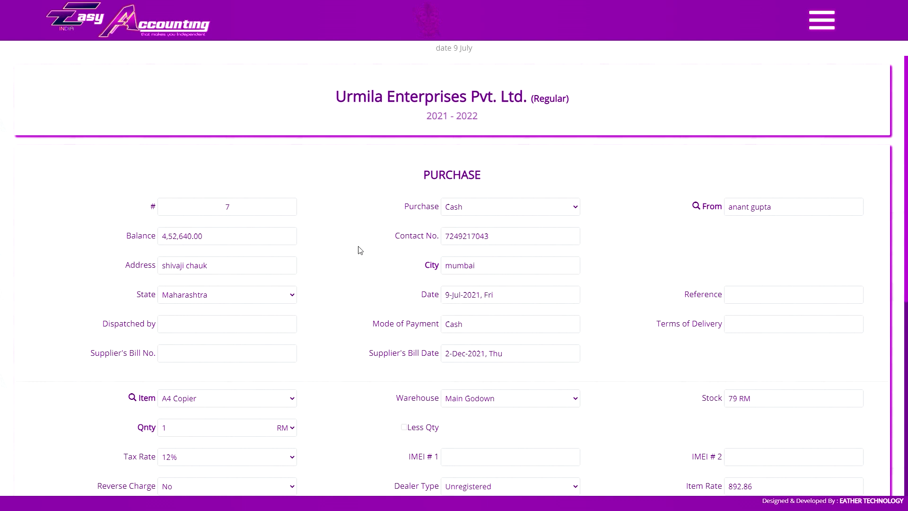
Enter reference '10 bundle', dispatched by 'murari transport' and payment '20 days credit' on the 13-Dec-2021 purchase.
left_click(472, 301)
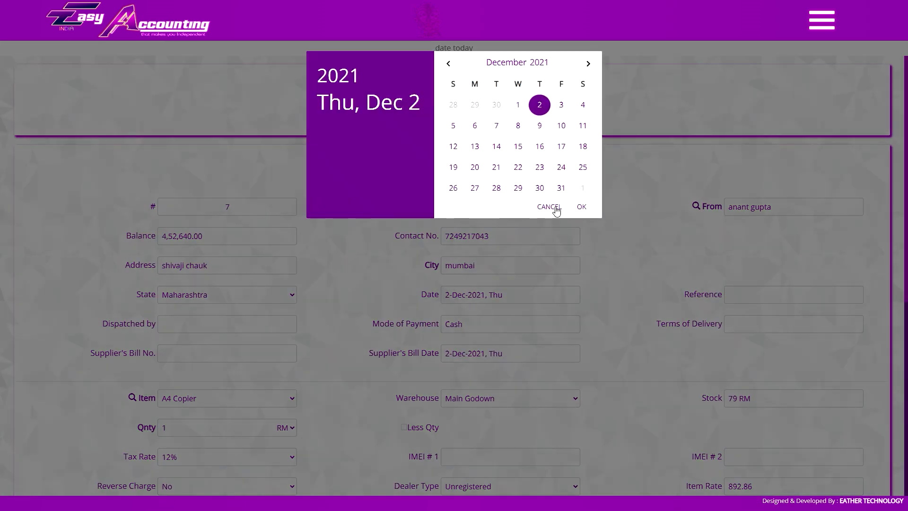
left_click(550, 207)
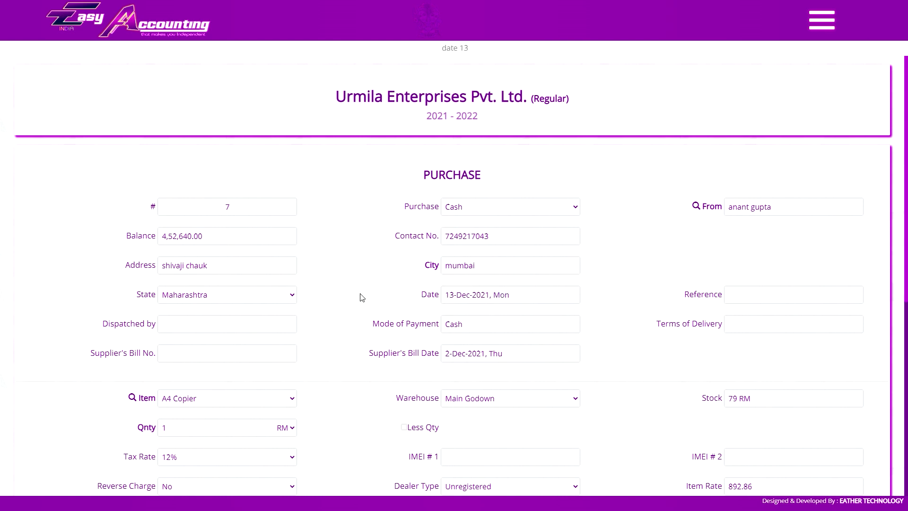
left_click(734, 298)
left_click(253, 324)
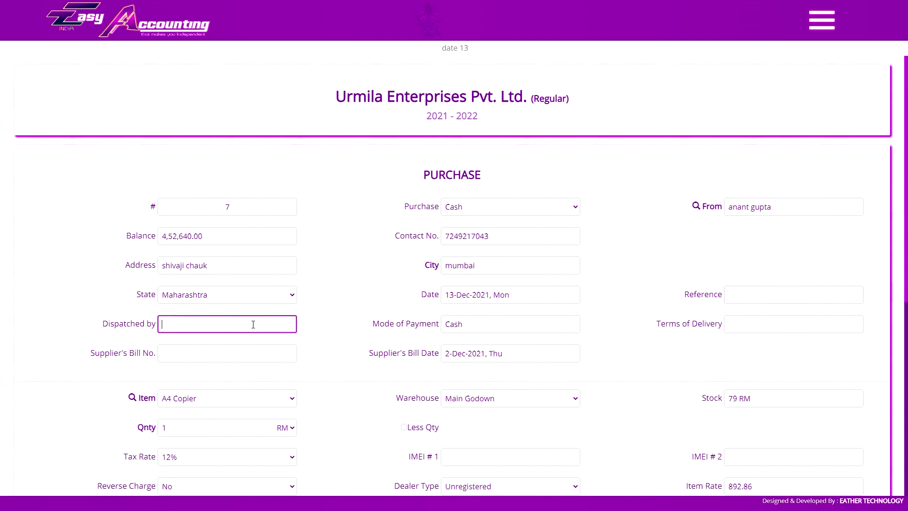
left_click(507, 322)
left_click(723, 337)
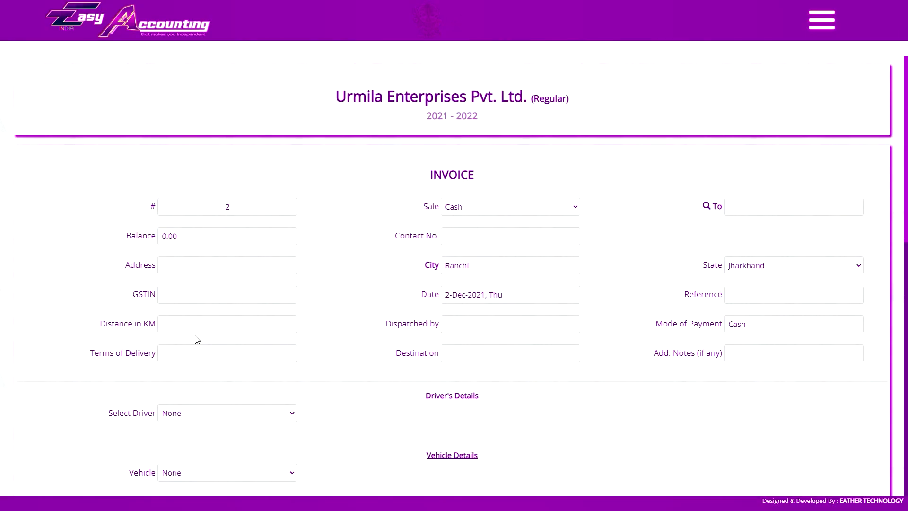
left_click(159, 324)
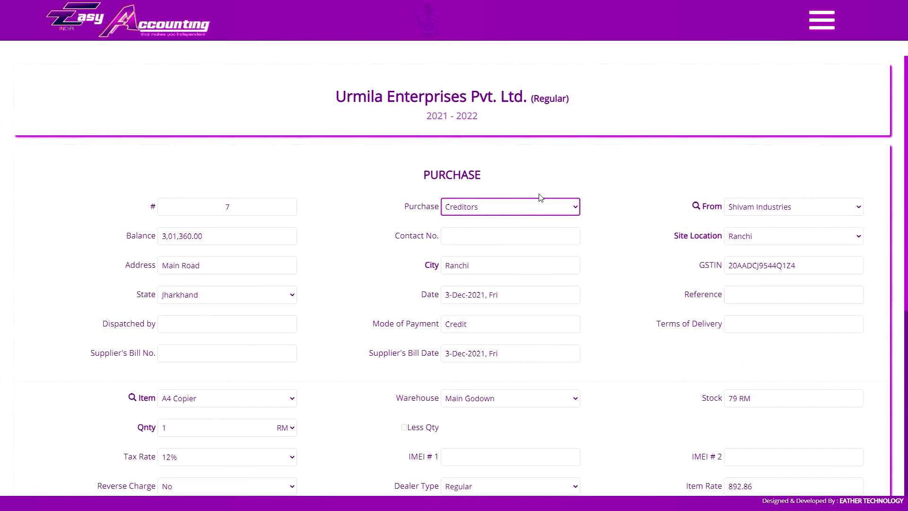
Search items by name for 'slate' and pick Slate Pencil for the item line.
scroll(237, 319, "down", 5)
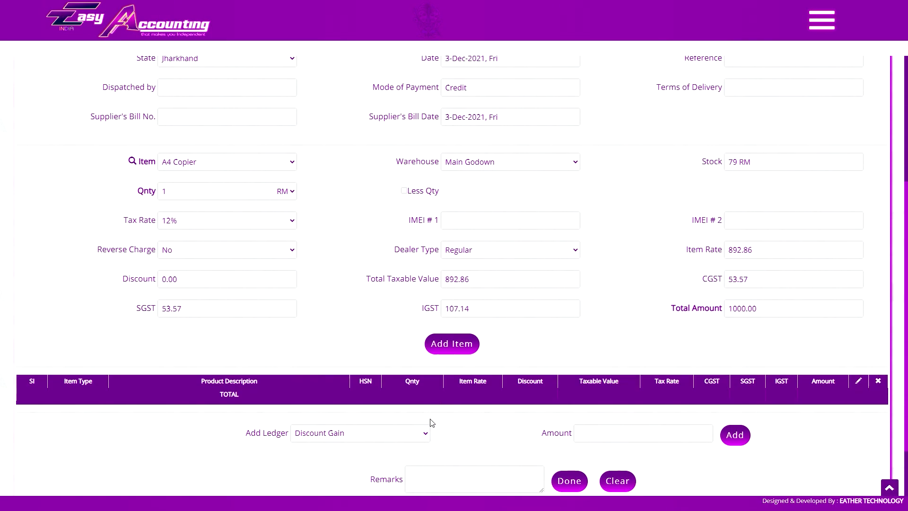
scroll(432, 422, "up", 4)
left_click(208, 353)
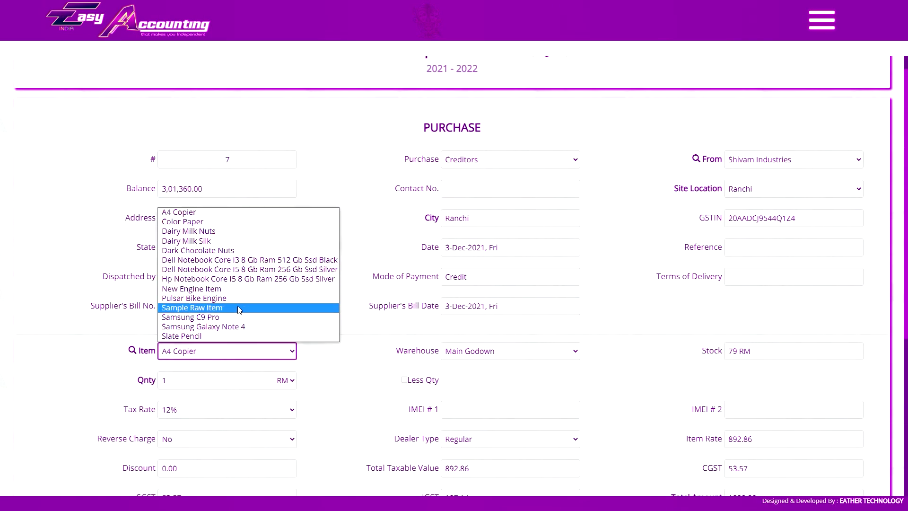
left_click(144, 352)
left_click(145, 352)
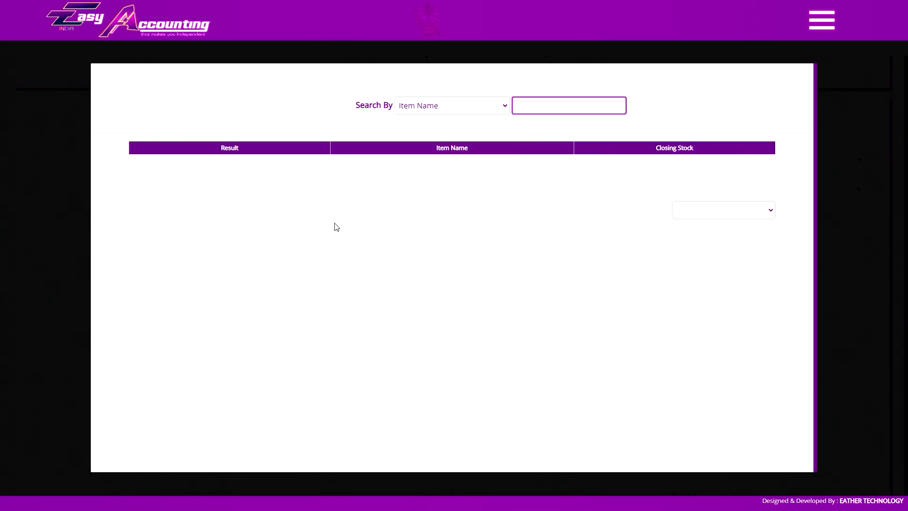
left_click(418, 111)
left_click(508, 107)
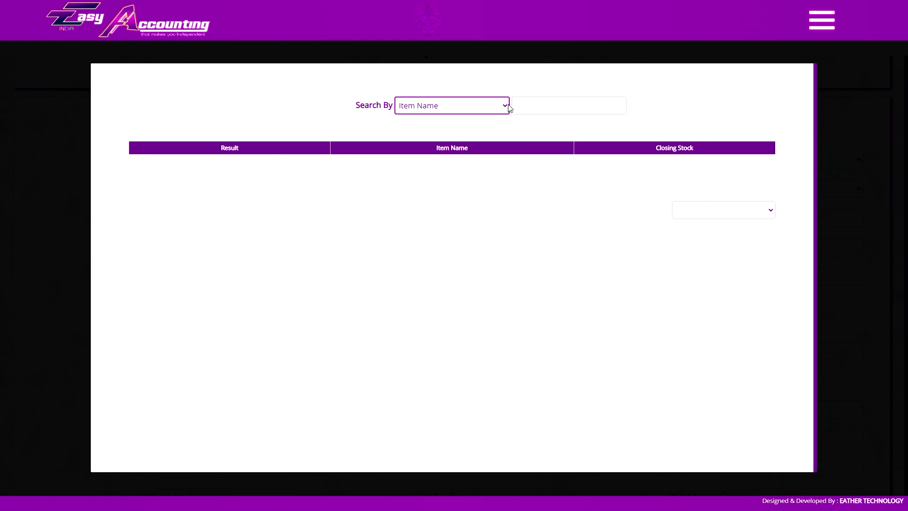
left_click(542, 103)
type("slate")
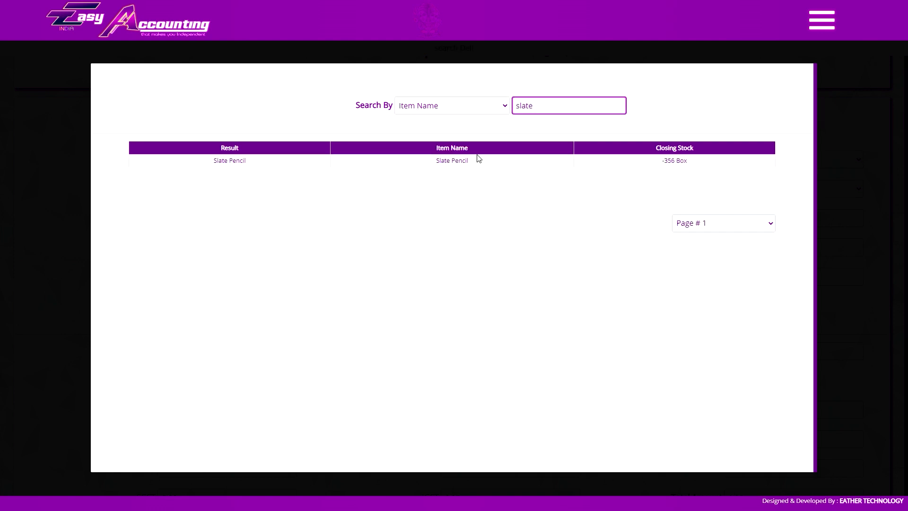
left_click(478, 161)
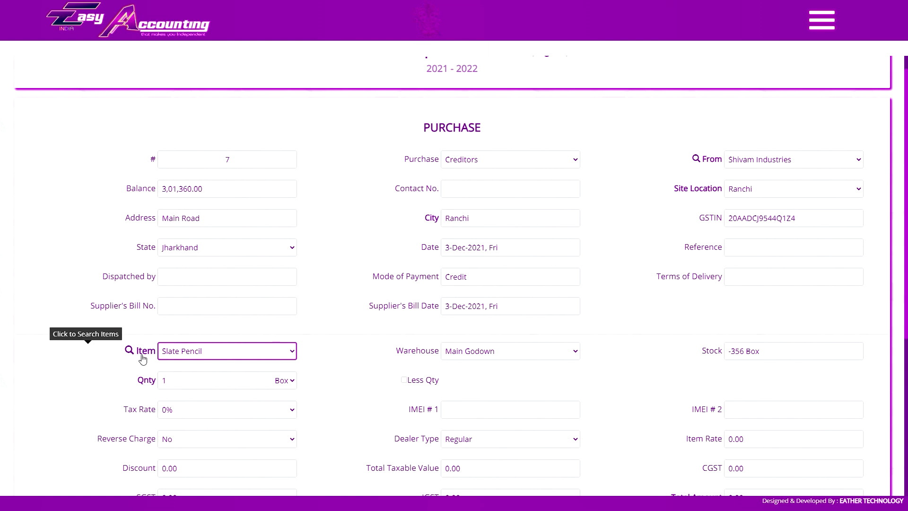
Search items for 'dell' and pick Dell Notebook Core I3 instead.
left_click(143, 360)
type("dell")
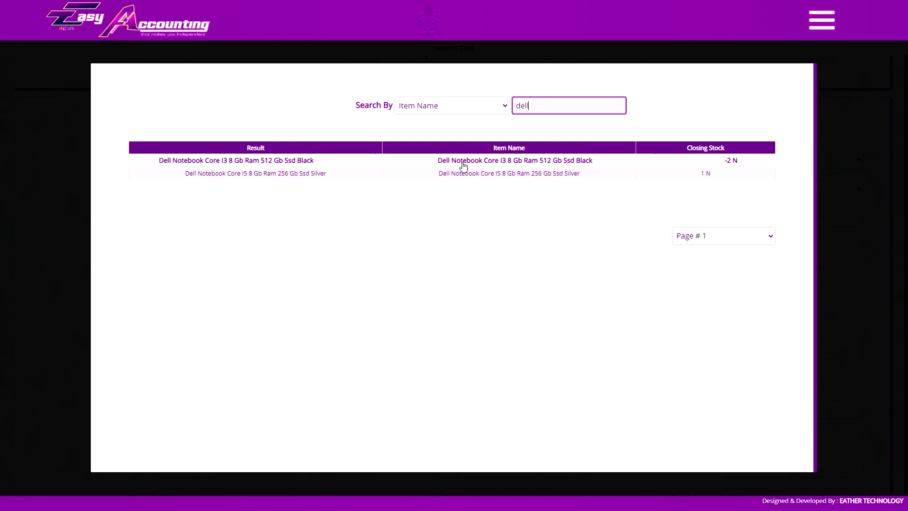
left_click(463, 161)
scroll(374, 286, "down", 10)
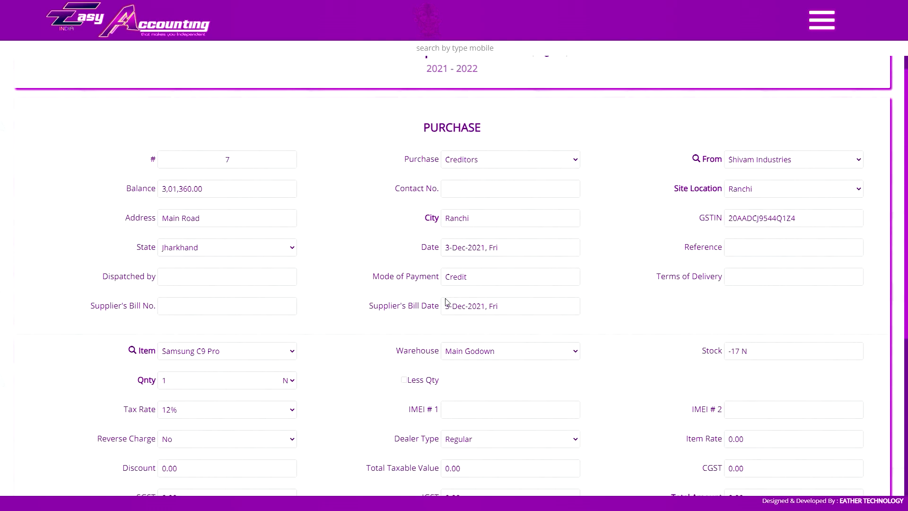
Check the current line's item, Samsung C9 Pro, and its Main Godown warehouse.
left_click(480, 354)
left_click(239, 361)
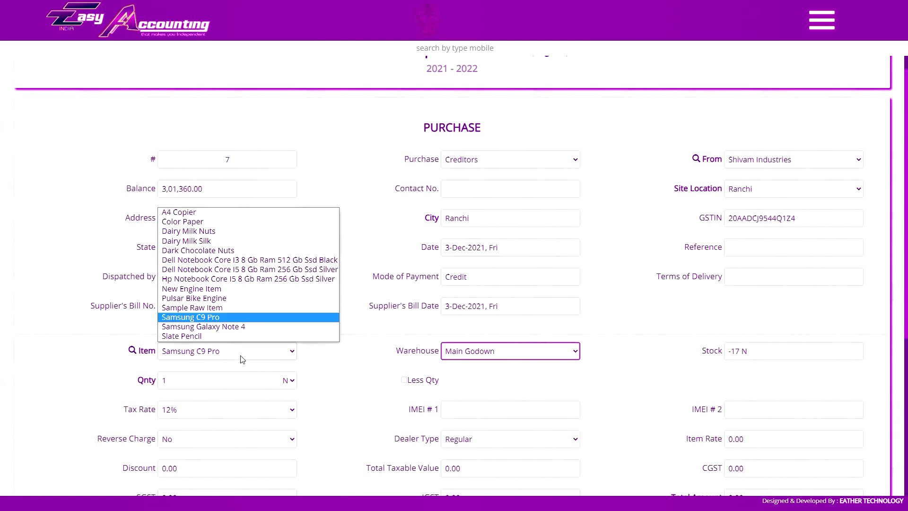
left_click(239, 355)
left_click(479, 356)
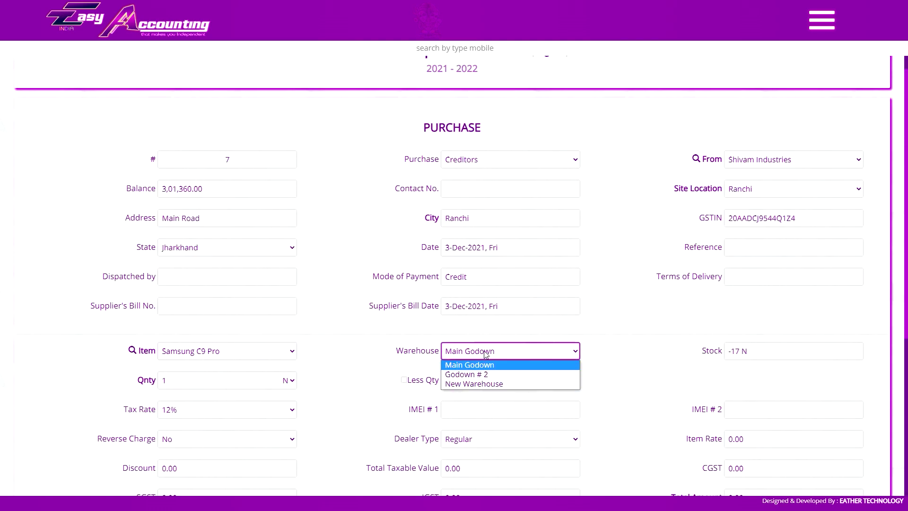
left_click(486, 365)
scroll(734, 311, "down", 1)
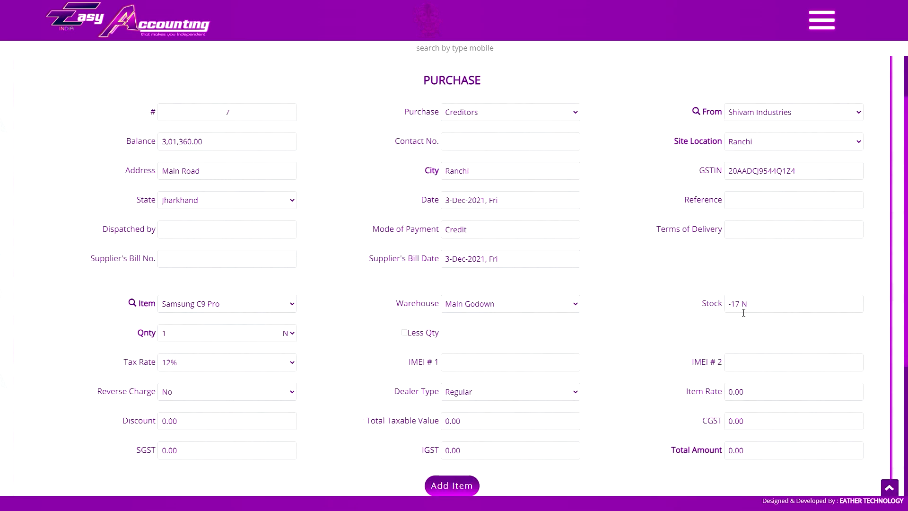
left_click(743, 313)
Change the line's item from Dell Notebook Core I5 to Dairy Milk Silk.
left_click(214, 304)
left_click(218, 376)
left_click(176, 337)
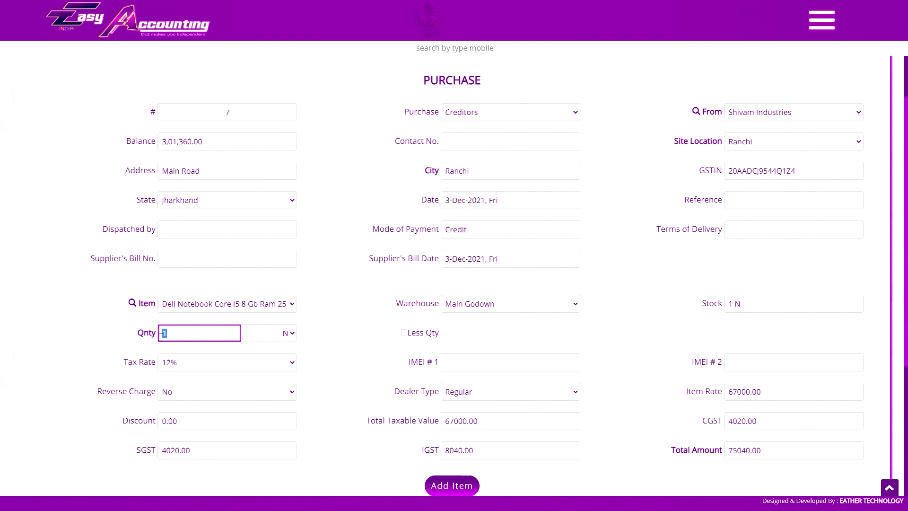
left_click(214, 304)
left_click(203, 337)
Set the quantity unit to Box.
left_click(284, 333)
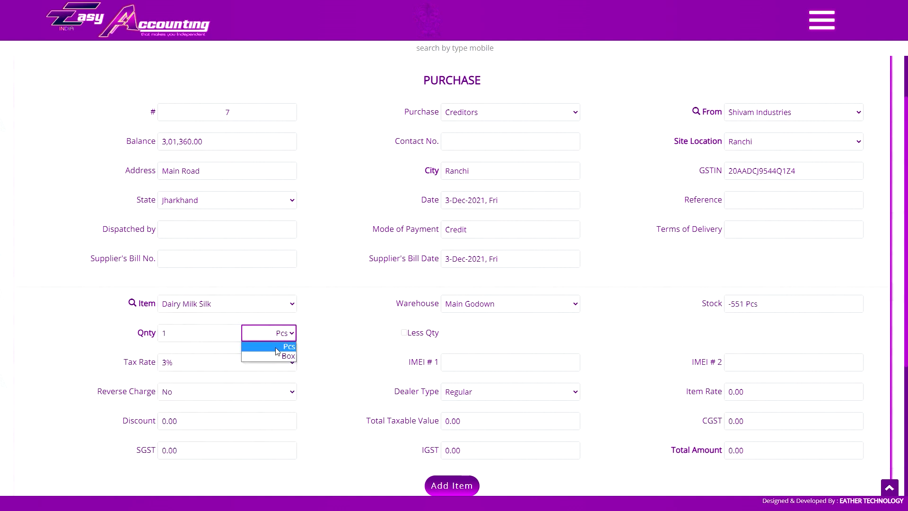
left_click(274, 357)
left_click(280, 340)
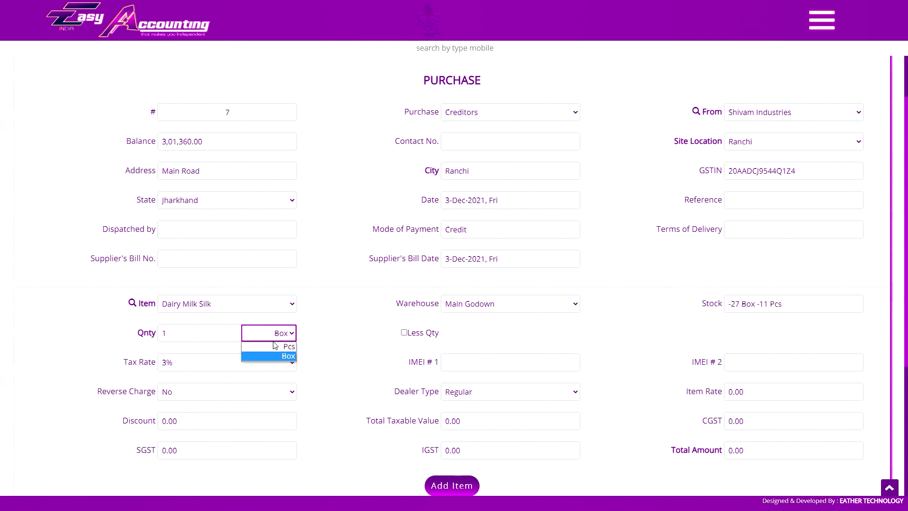
left_click(274, 347)
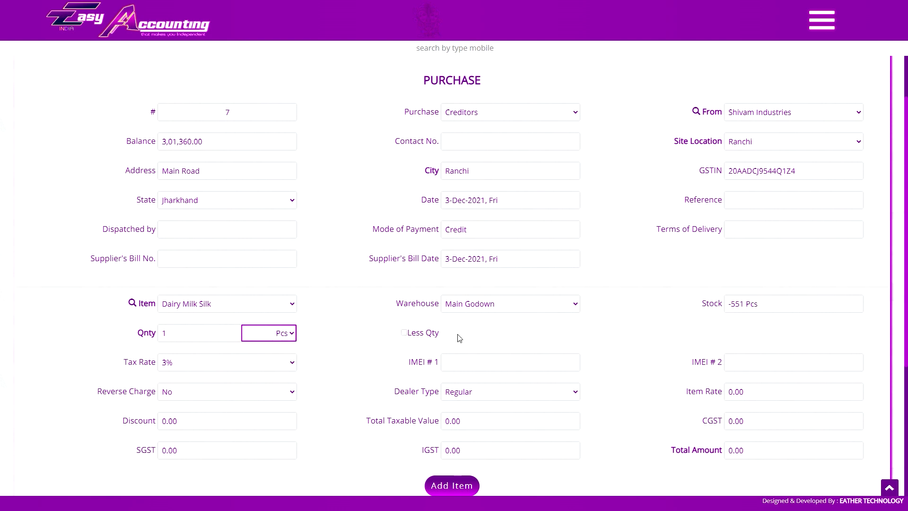
left_click(270, 337)
left_click(269, 357)
Enter a less quantity of 80 Pcs, then turn the Less Qty option off again.
left_click(404, 333)
left_click(472, 336)
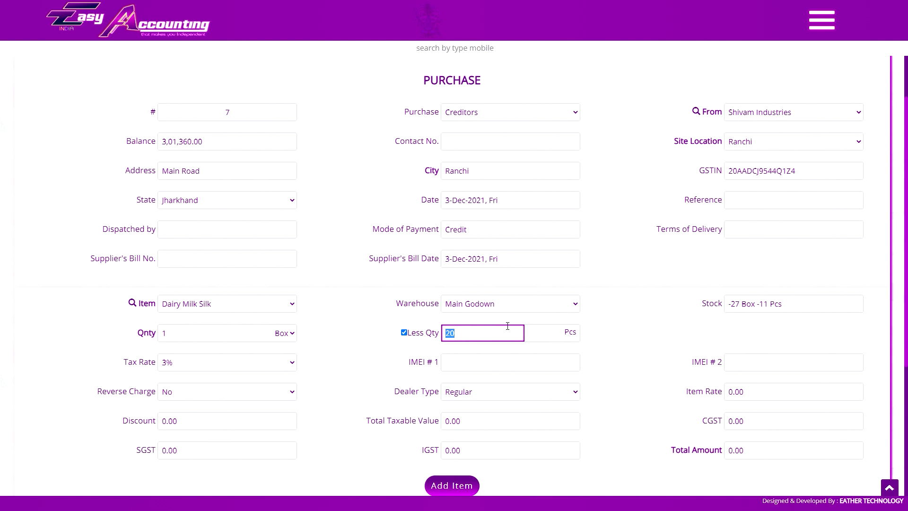
type("80")
key("Return")
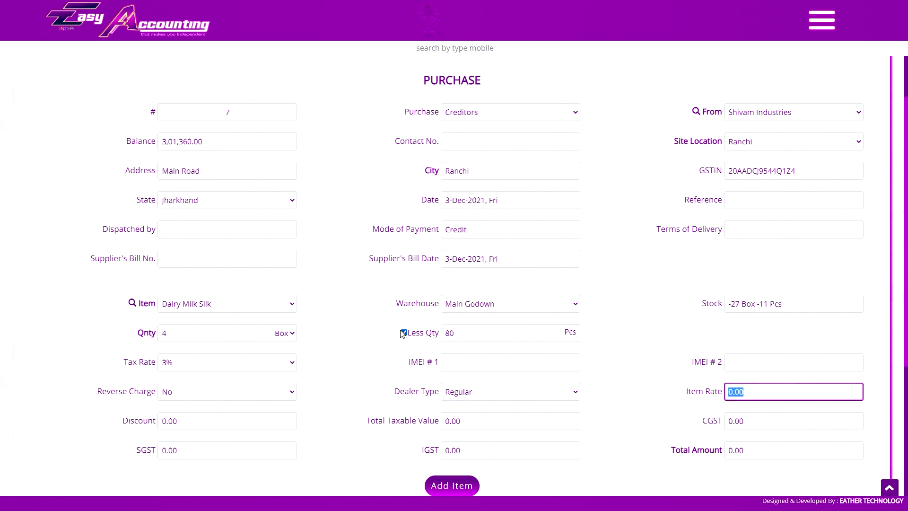
left_click(404, 333)
left_click(823, 20)
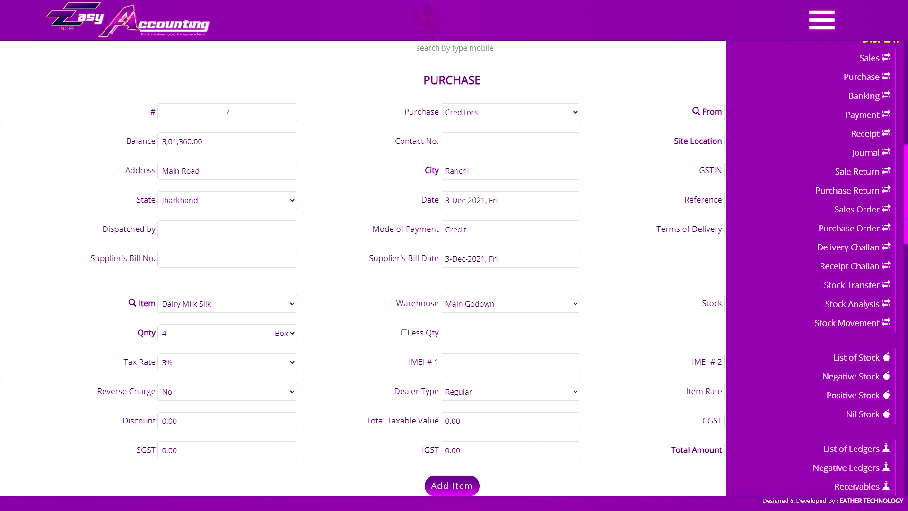
Keep Dairy Milk Silk at 4 Box and 3% tax on Shivam Industries' purchase #7.
scroll(855, 317, "down", 10)
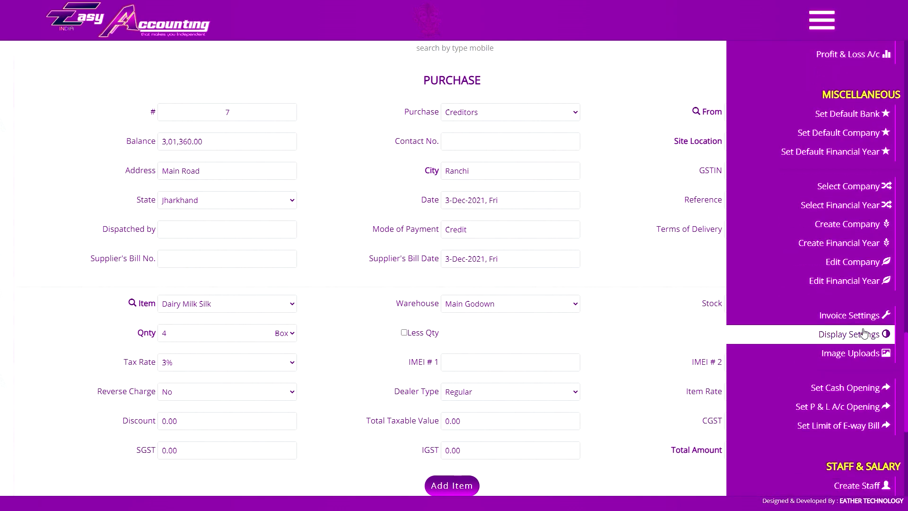
left_click(428, 331)
left_click(568, 363)
key("Tab")
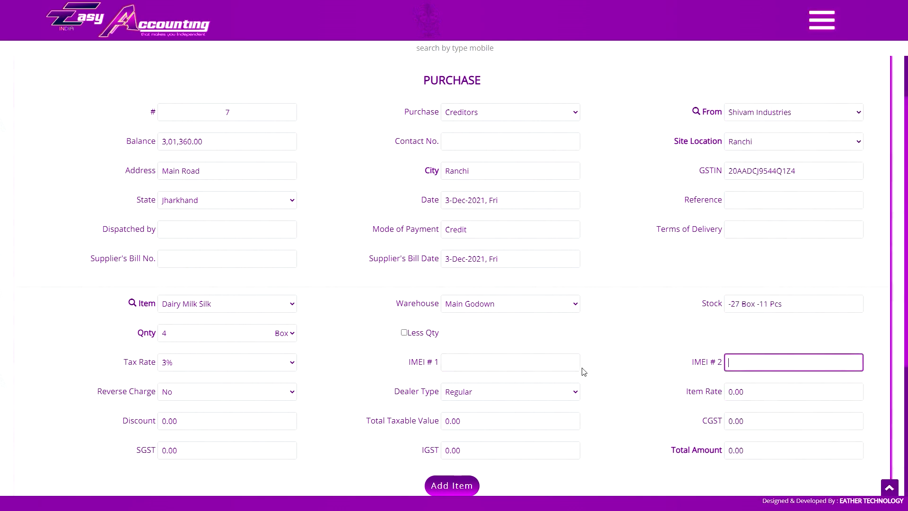
left_click(216, 308)
left_click(293, 311)
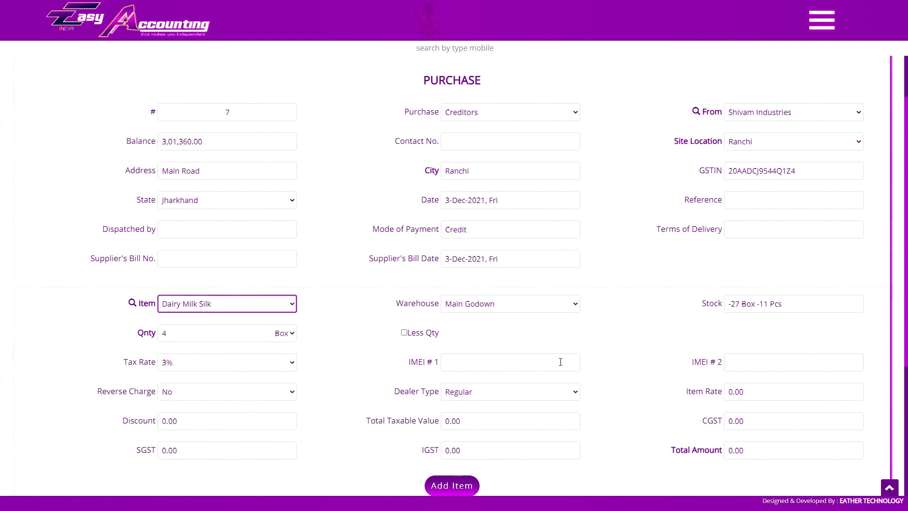
left_click(521, 364)
left_click(726, 368)
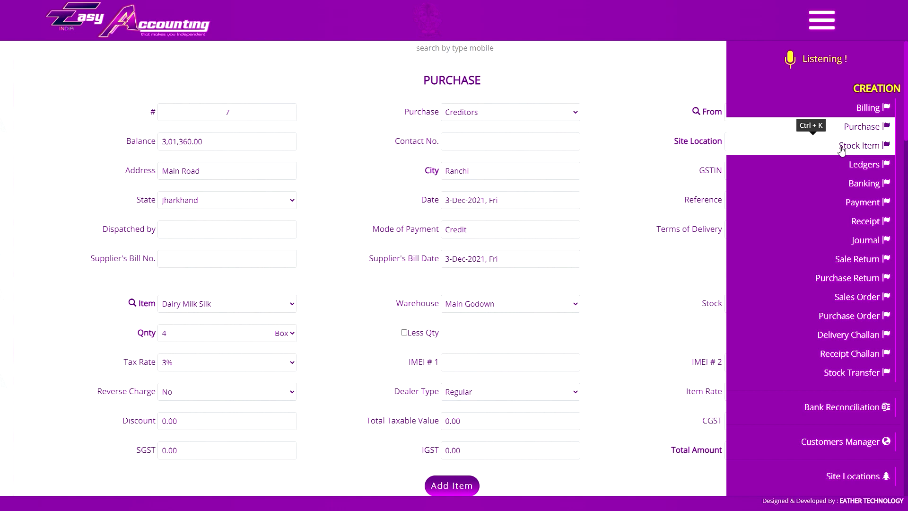
left_click(665, 367)
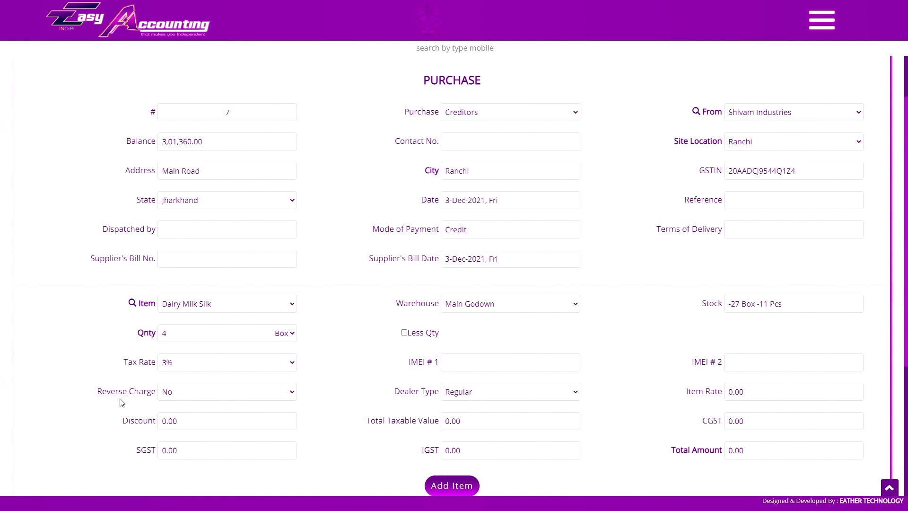
Enter a 12% discount and 220 taxable value, recalculating the rate to 62.50.
left_click(769, 397)
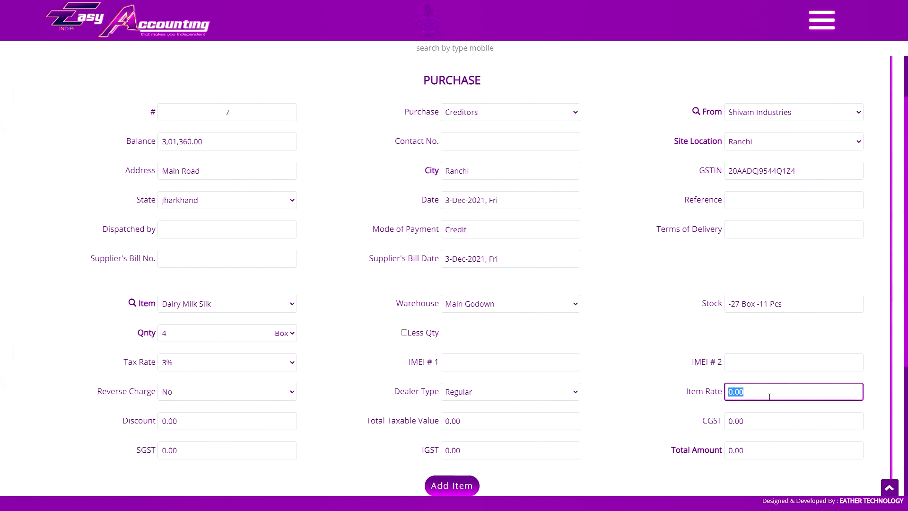
left_click(180, 421)
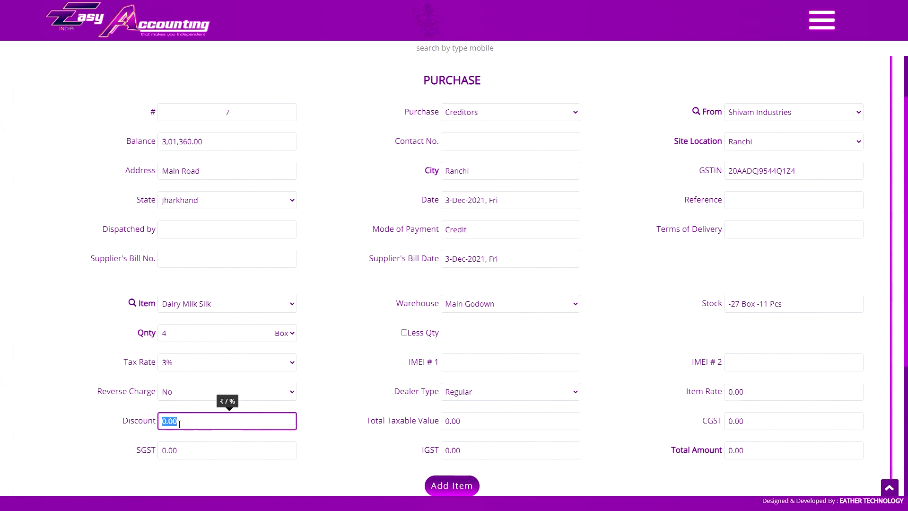
type("12")
key("Tab")
left_click(191, 308)
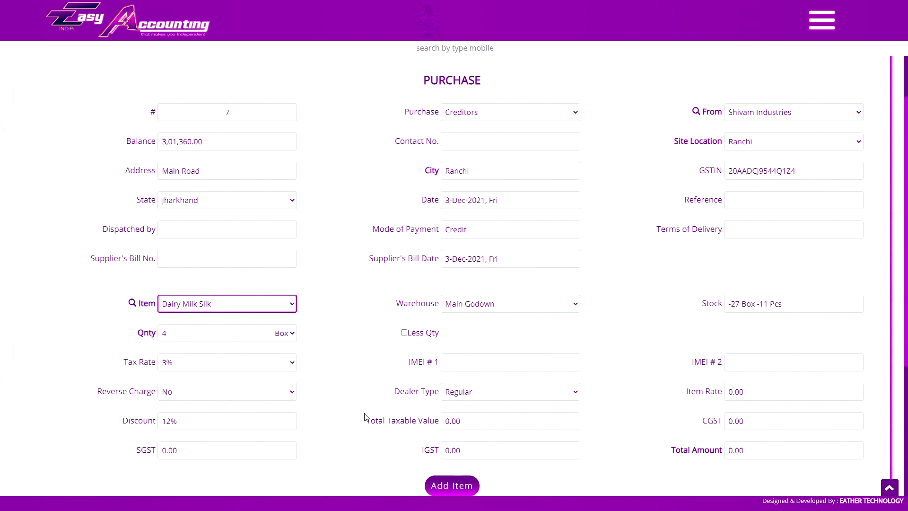
left_click(466, 421)
type("220")
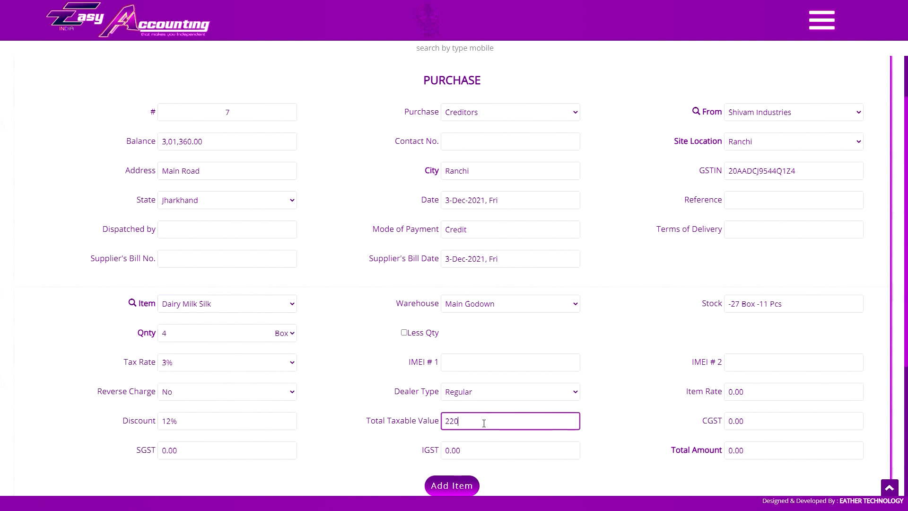
key("Tab")
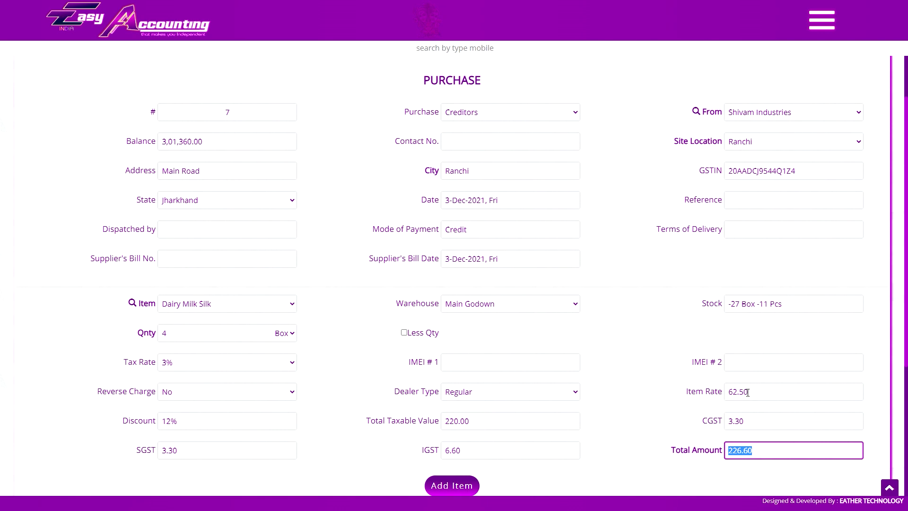
Add the Dairy Milk Silk line, totalling 226.60, to the purchase.
scroll(667, 352, "down", 4)
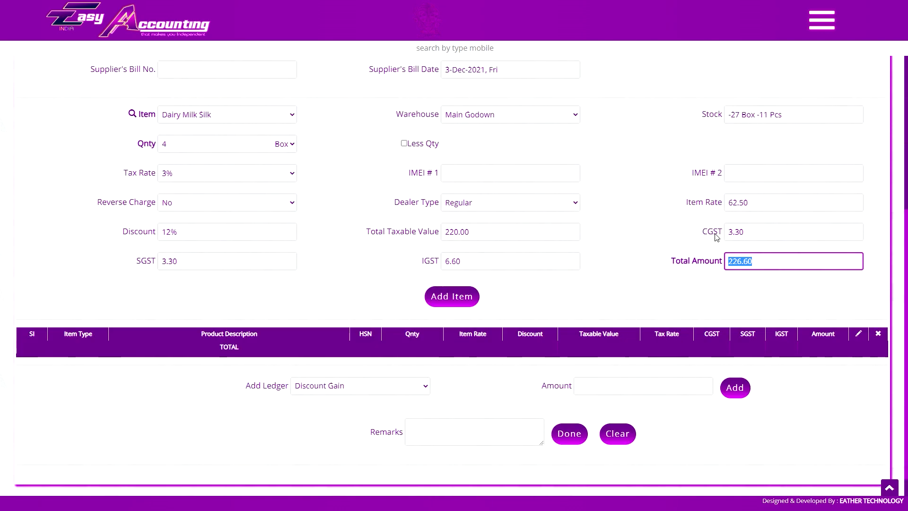
left_click(722, 269)
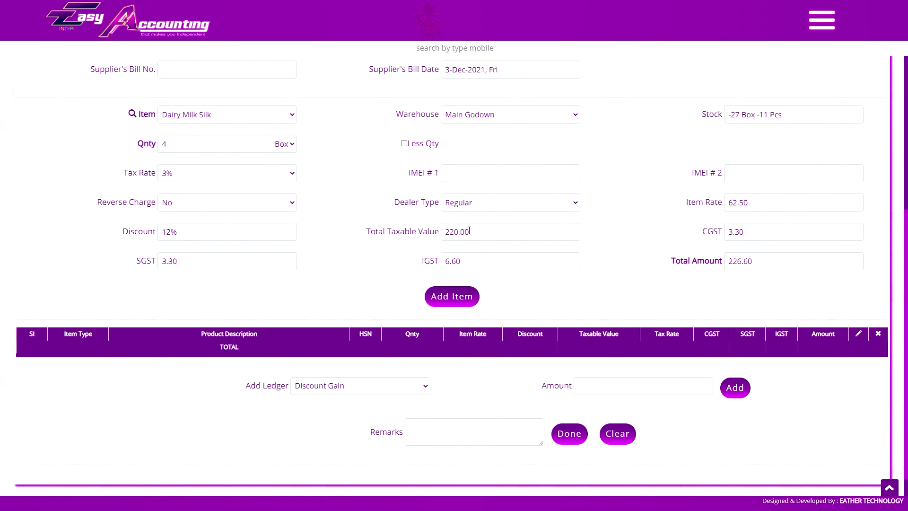
left_click(243, 116)
left_click(243, 117)
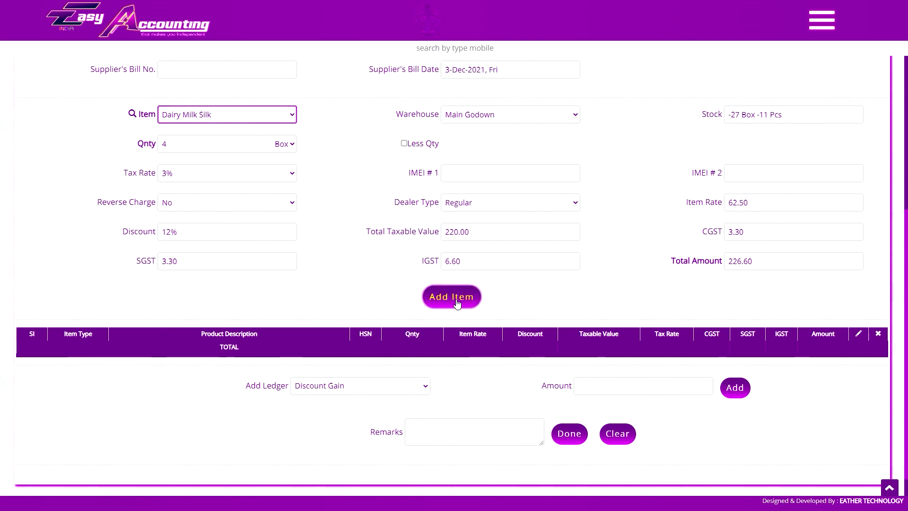
left_click(454, 298)
Recheck the Dairy Milk Silk row from Main Godown, briefly switching to Dell Notebook and back.
scroll(414, 233, "up", 2)
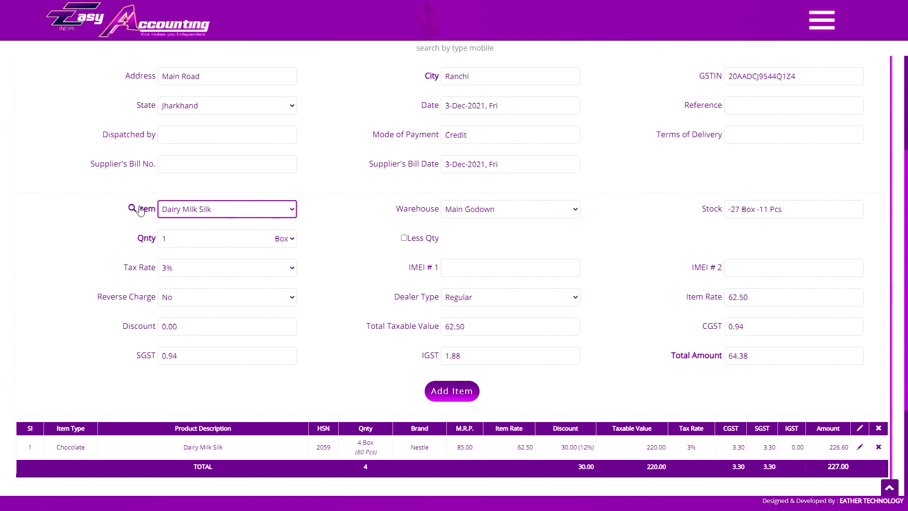
left_click(191, 213)
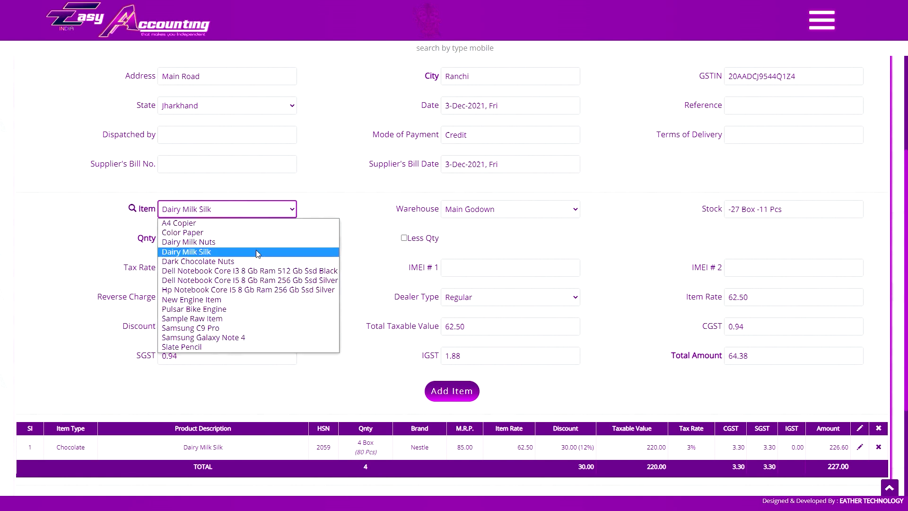
left_click(260, 213)
left_click(503, 216)
left_click(502, 216)
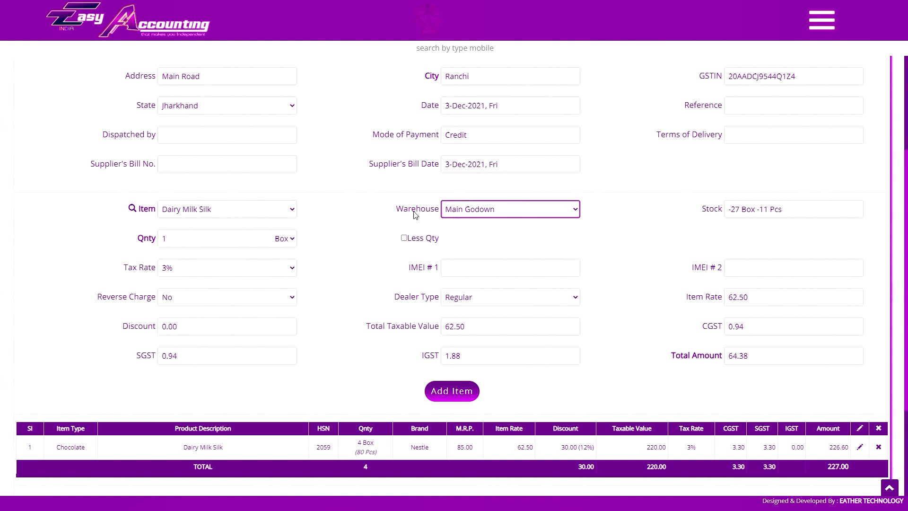
left_click(188, 242)
left_click(331, 265)
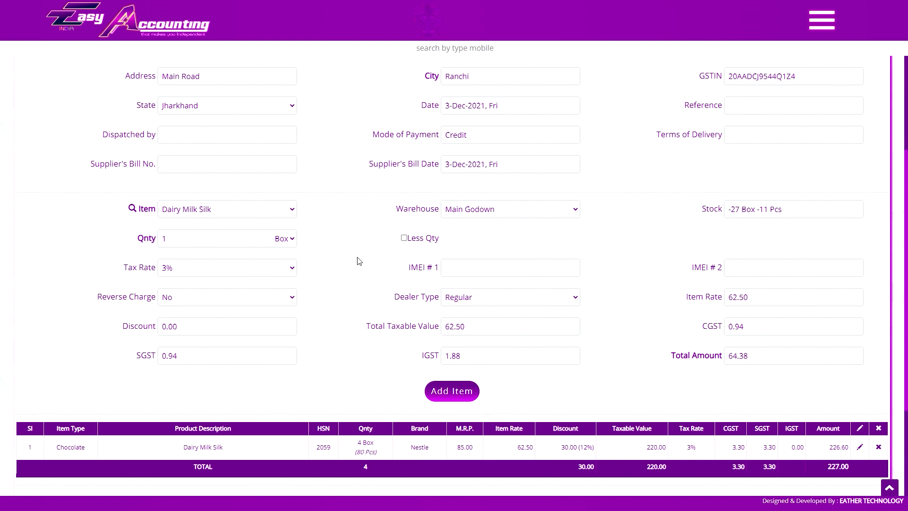
left_click(226, 209)
left_click(212, 287)
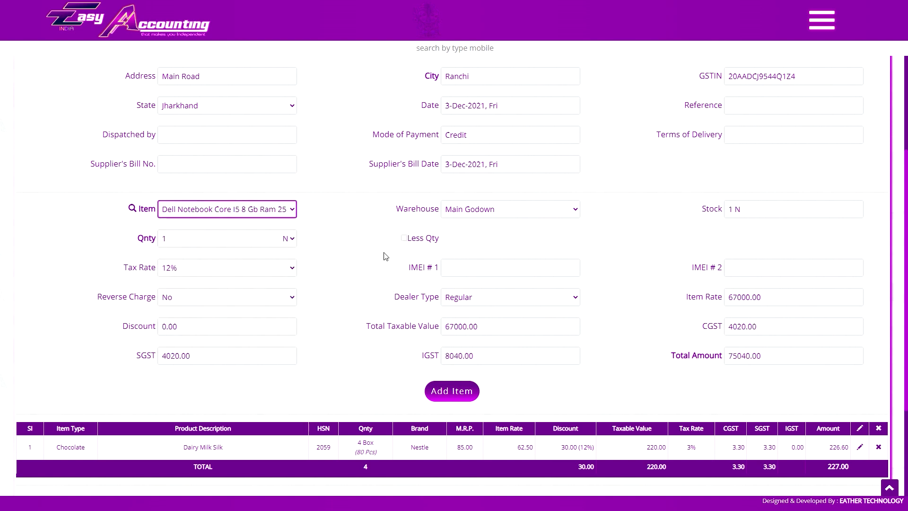
key("Up")
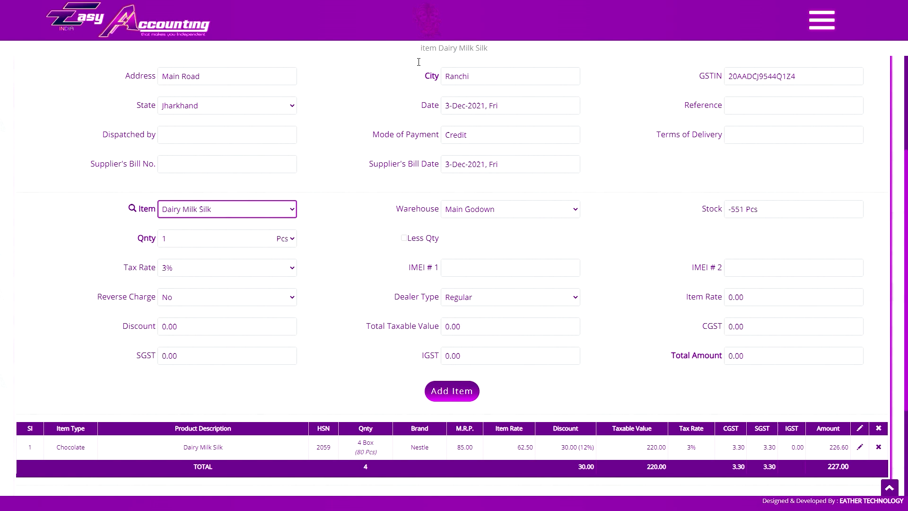
Change the Dairy Milk Silk entry to 390 Pcs, 5% discount and 19600 taxable value.
left_click(396, 111)
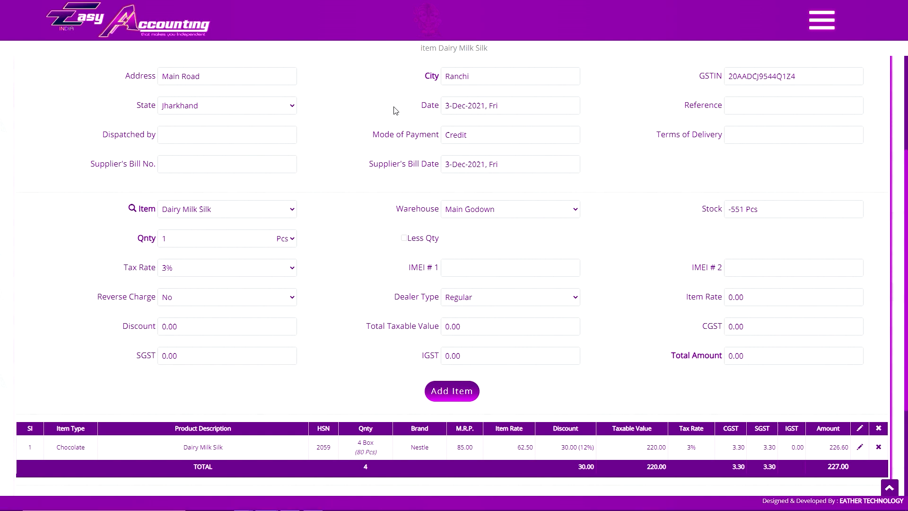
left_click(767, 303)
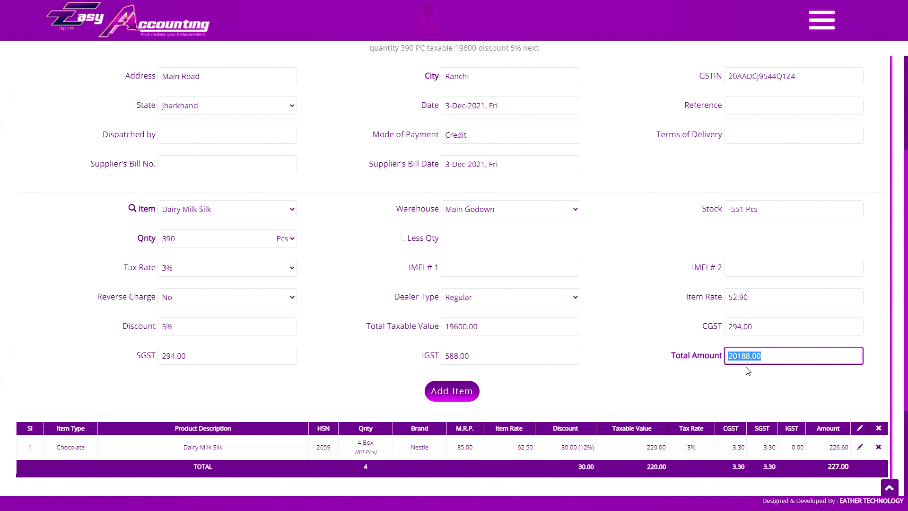
scroll(485, 372, "down", 1)
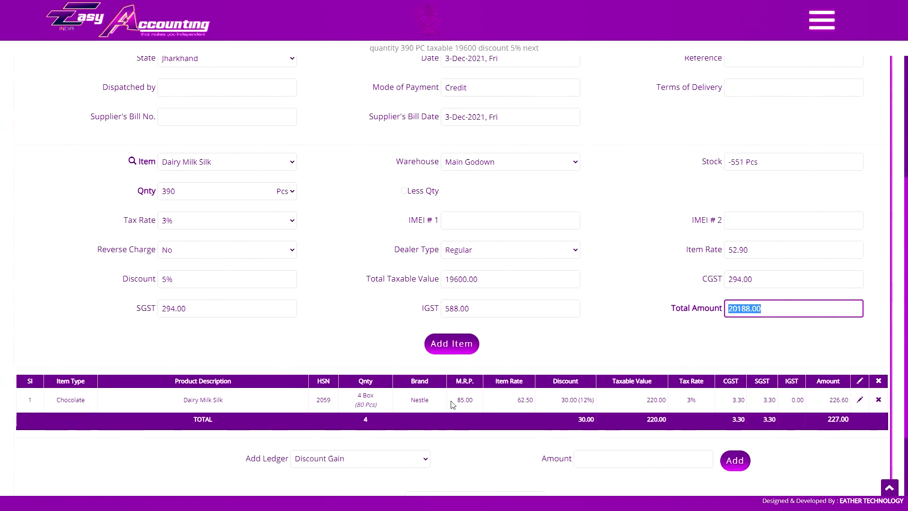
scroll(491, 269, "down", 15)
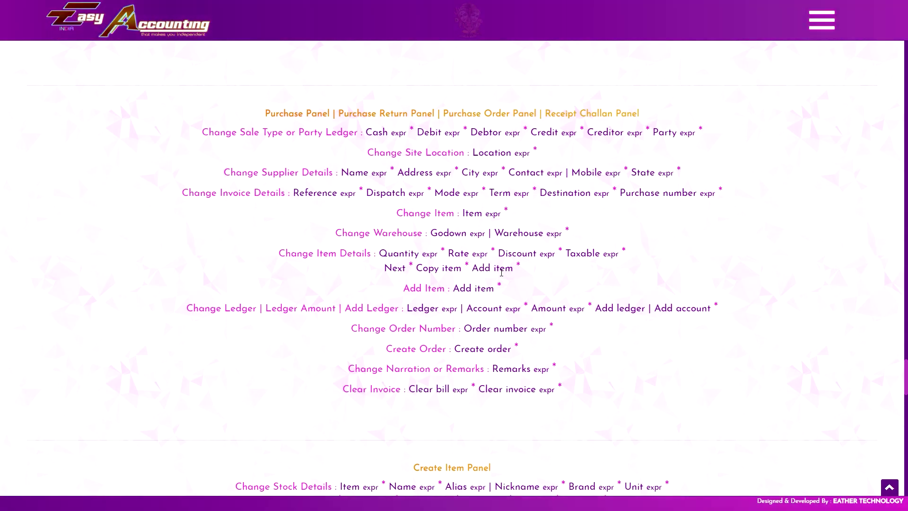
Scroll through the new purchase #8 form with A4 Copier prefilled.
scroll(438, 288, "up", 15)
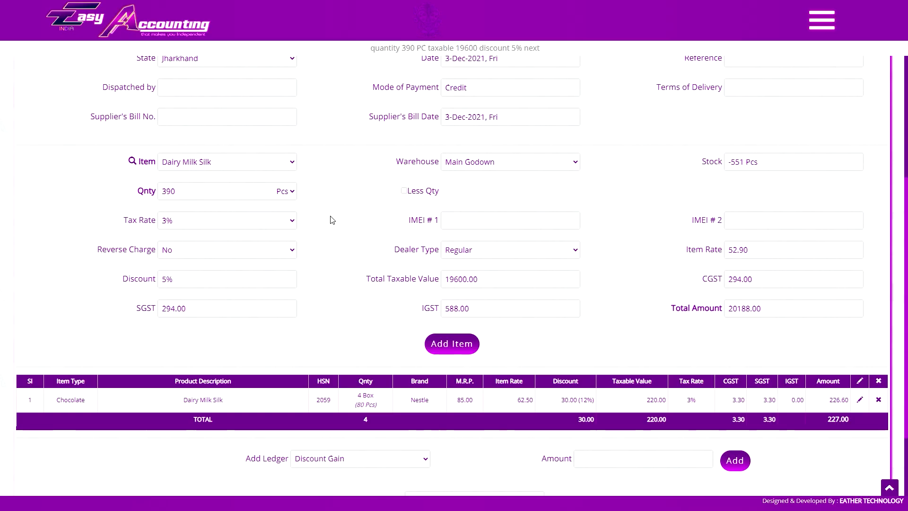
scroll(321, 175, "up", 2)
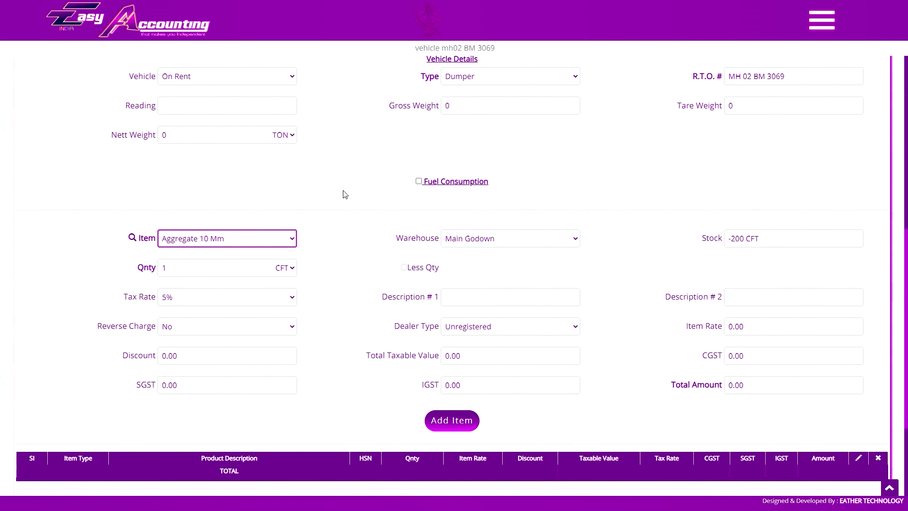
scroll(345, 194, "down", 3)
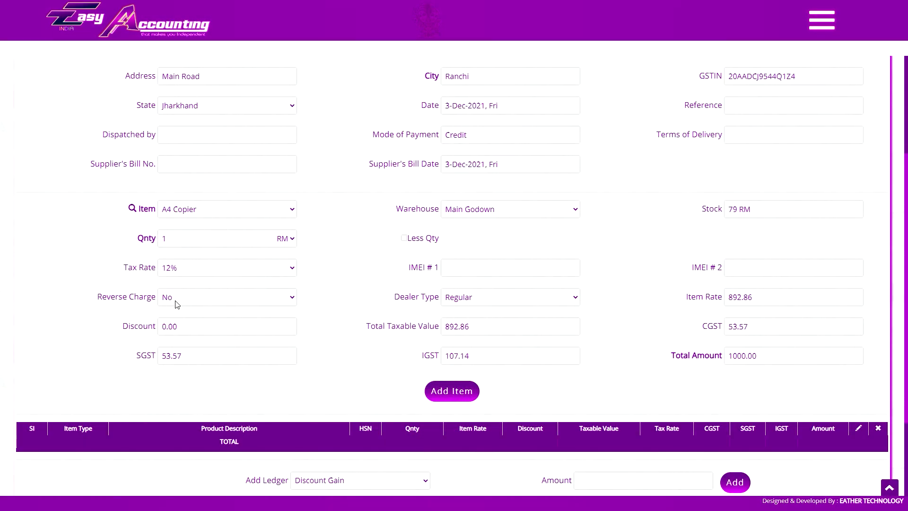
scroll(253, 290, "up", 3)
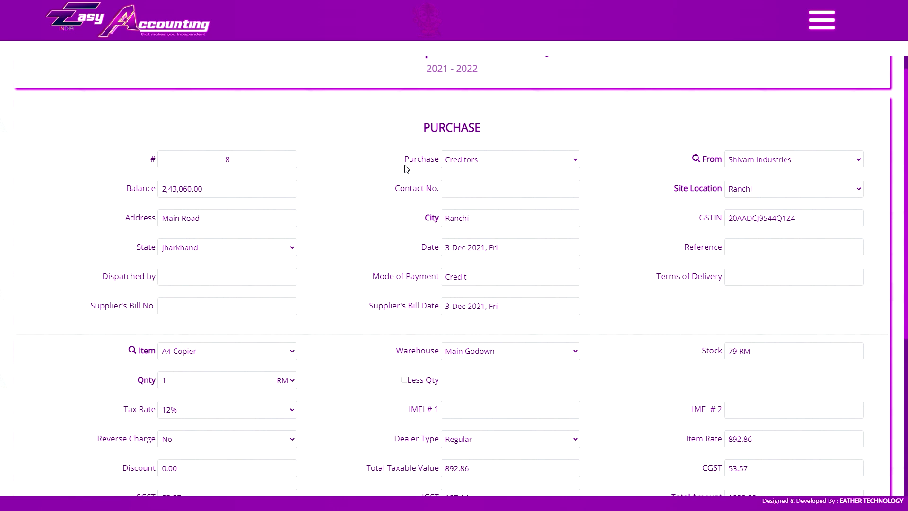
scroll(356, 215, "down", 3)
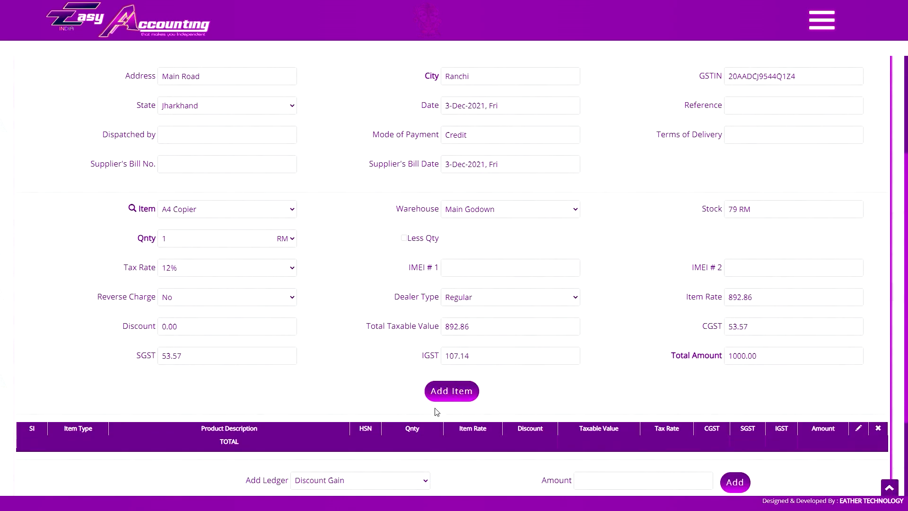
Set reverse charge to Yes on purchase #8.
left_click(194, 303)
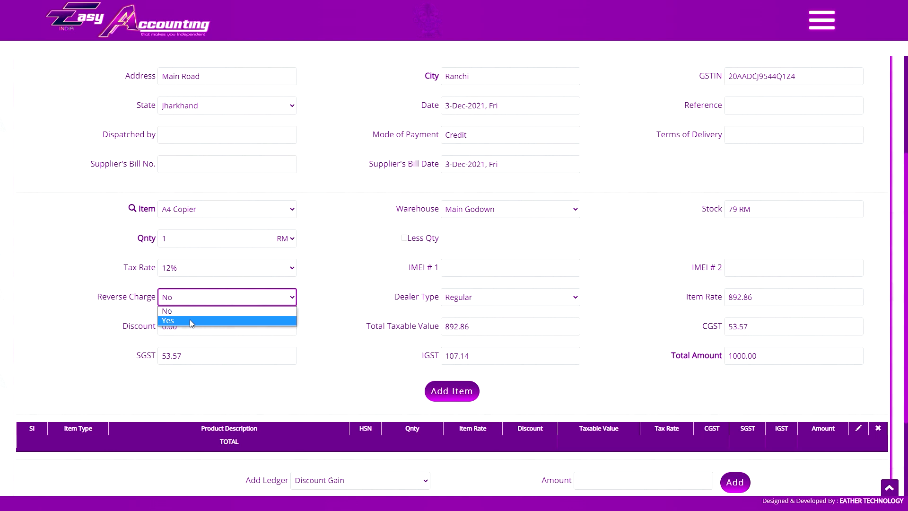
left_click(191, 321)
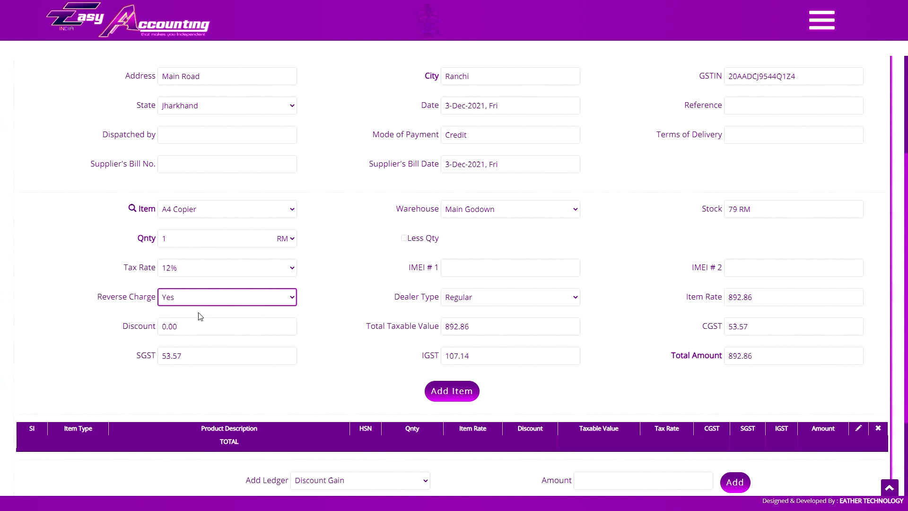
left_click(200, 316)
scroll(423, 204, "up", 4)
scroll(373, 266, "down", 4)
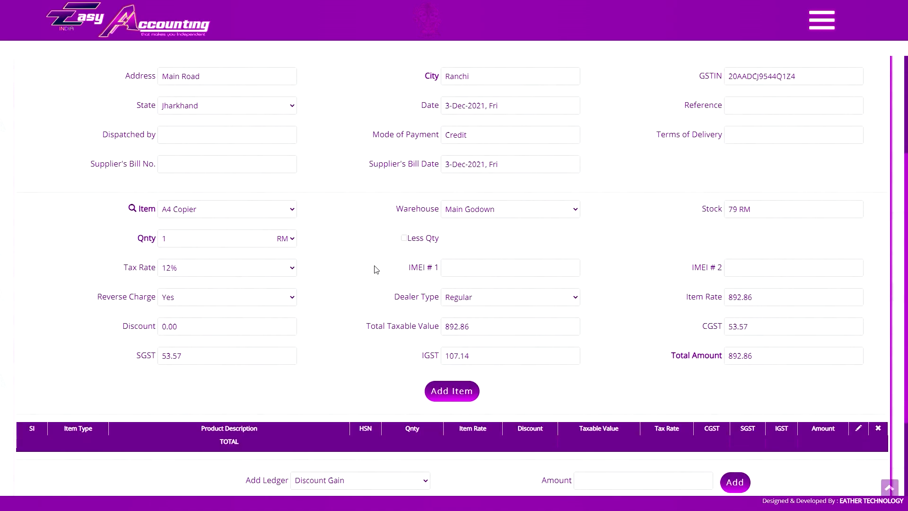
scroll(274, 269, "up", 2)
Add a Dell Notebook Core I5 line with quantity 4 at 67,000.00 each.
left_click(288, 299)
left_click(227, 369)
scroll(336, 296, "down", 4)
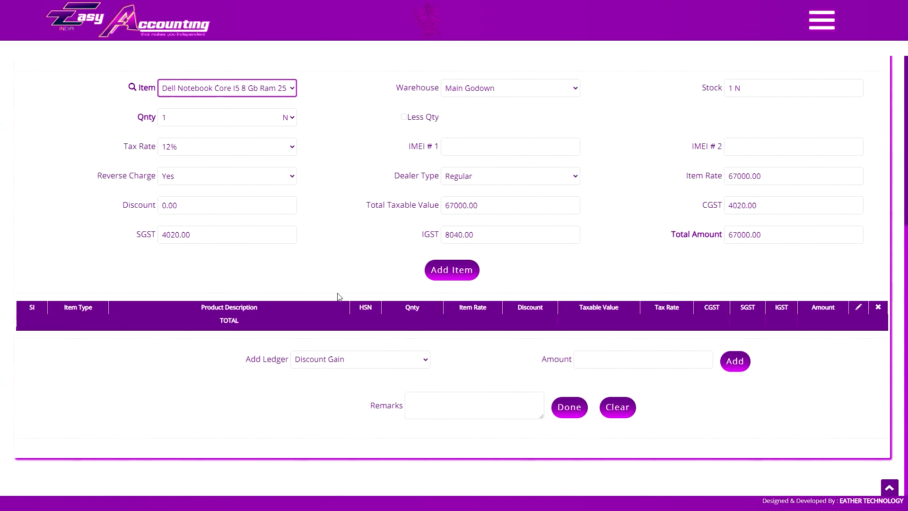
type("4")
key("Tab")
left_click(452, 270)
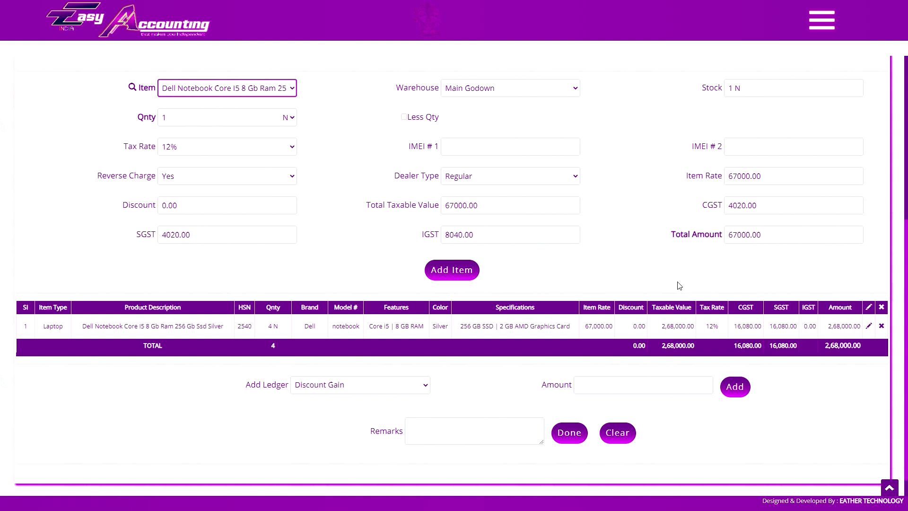
scroll(677, 286, "up", 2)
scroll(610, 265, "down", 3)
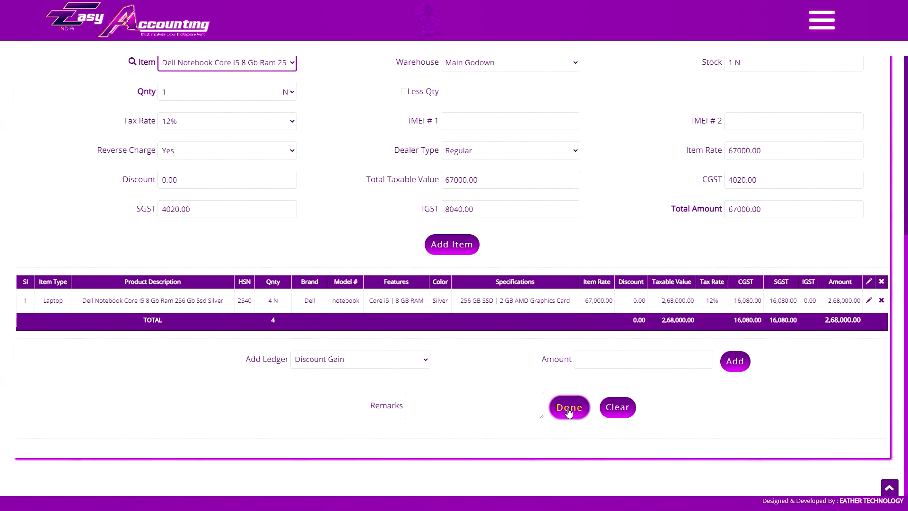
scroll(473, 359, "up", 2)
Change the purchase type and supplier account, and set reverse charge to Yes.
scroll(310, 225, "up", 2)
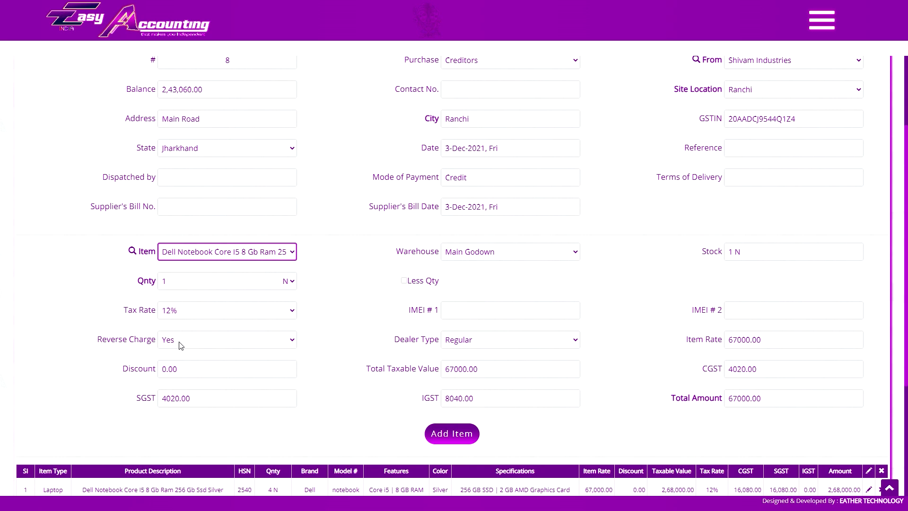
scroll(337, 288, "up", 2)
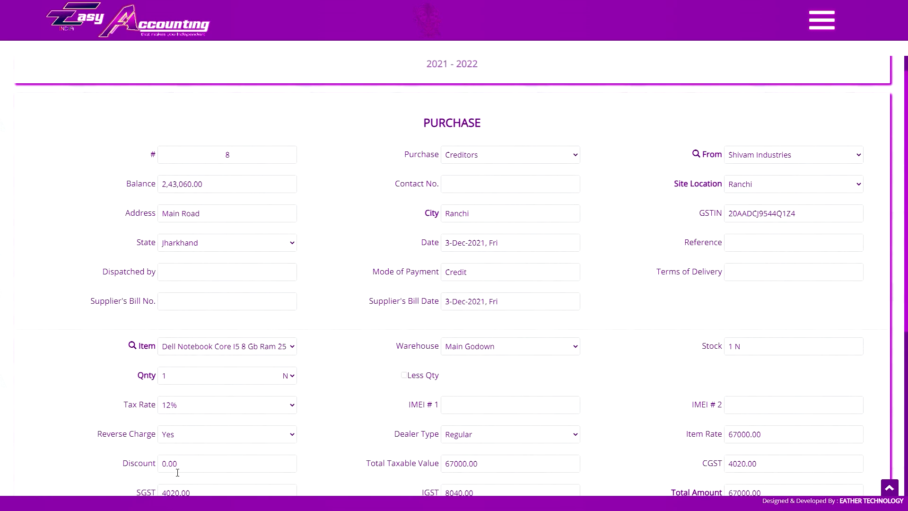
left_click(492, 156)
left_click(482, 166)
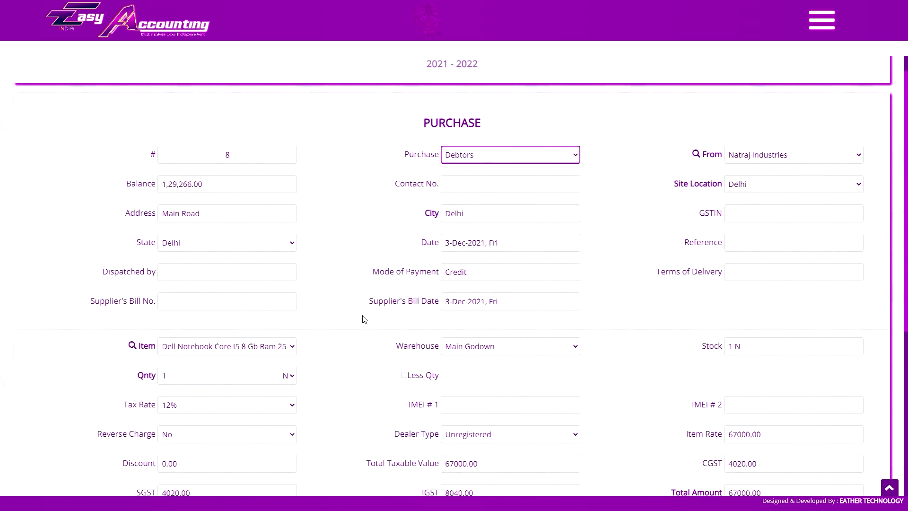
left_click(177, 434)
left_click(175, 457)
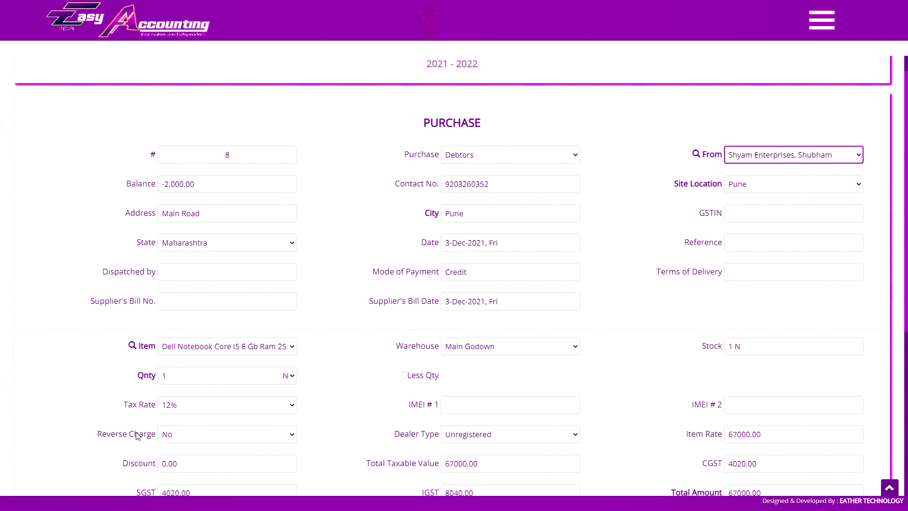
left_click(180, 439)
left_click(183, 457)
Adjust the supplier, confirm reverse charge Yes, and save purchase #8.
left_click(764, 157)
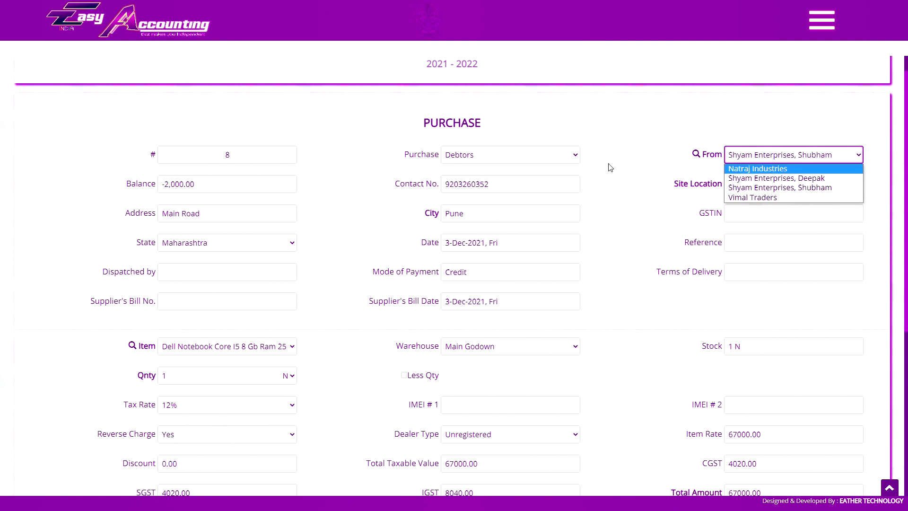
left_click(758, 169)
scroll(767, 350, "down", 5)
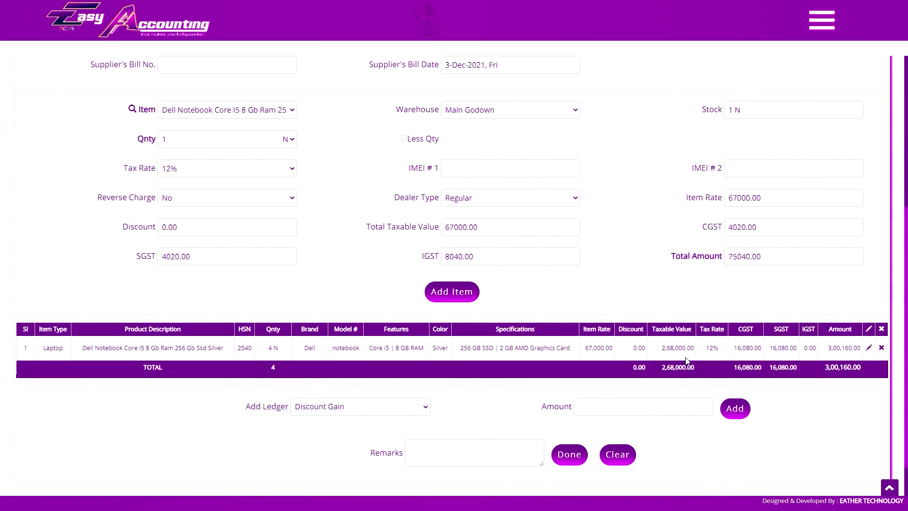
scroll(185, 245, "up", 1)
left_click(194, 249)
left_click(185, 264)
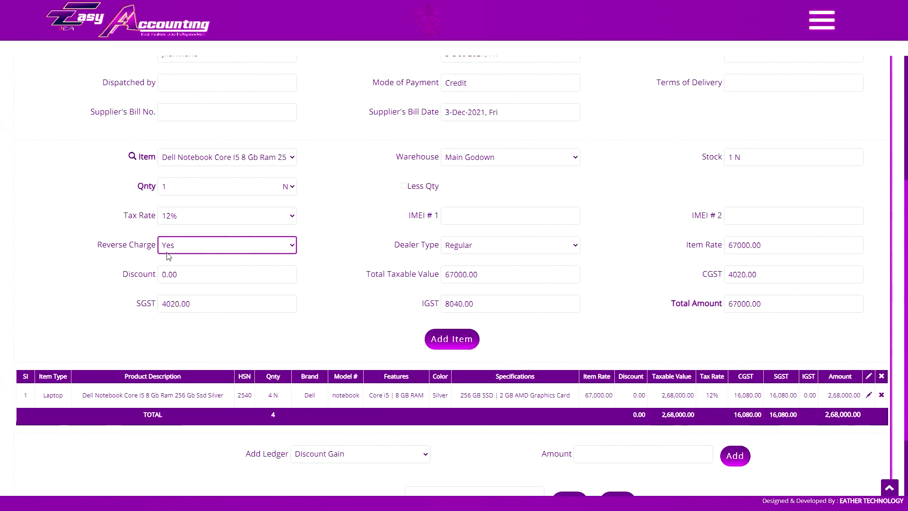
scroll(246, 263, "down", 2)
scroll(298, 292, "down", 5)
left_click(569, 408)
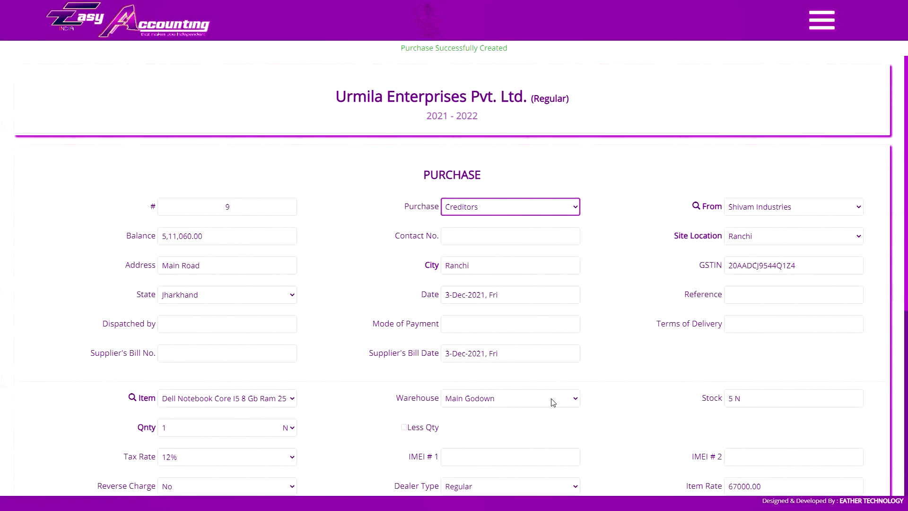
Preview purchase #8's invoice from the purchase list, then close it.
scroll(588, 302, "down", 1)
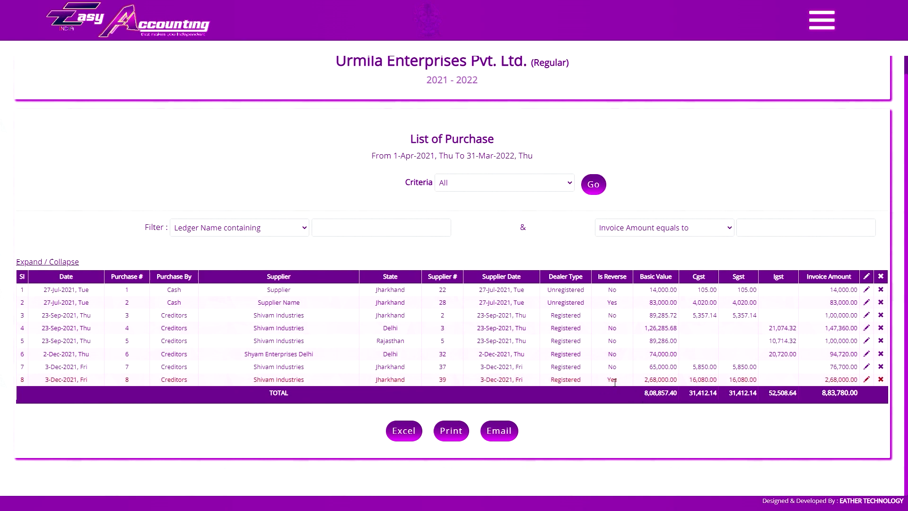
left_click(126, 380)
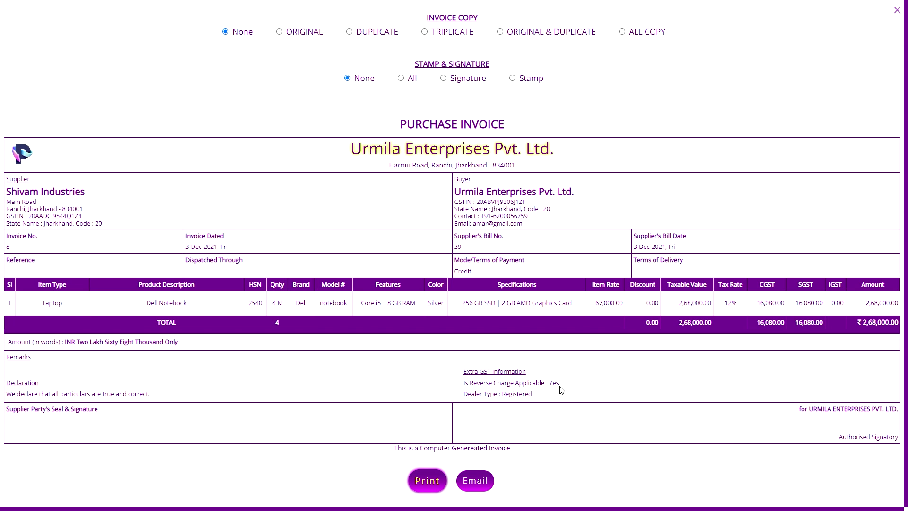
left_click(897, 10)
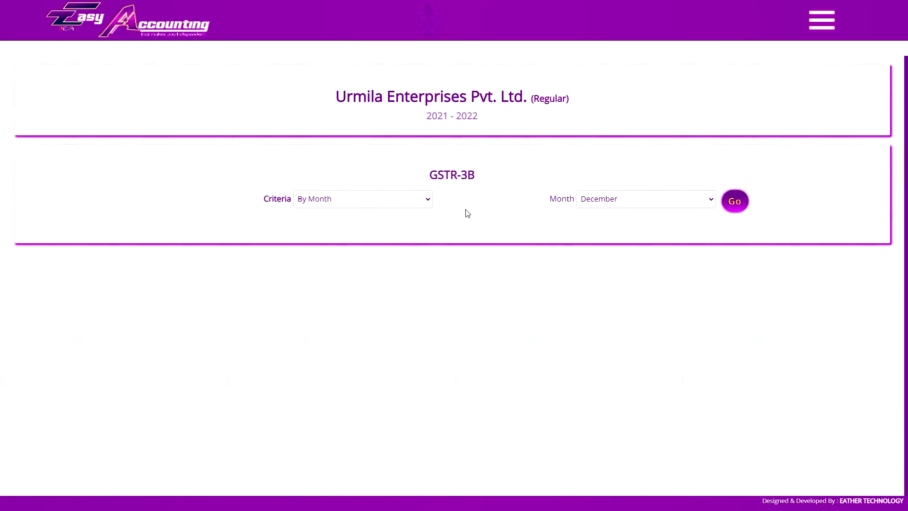
Generate the December GSTR-3B and GSTR-2 reports and scroll through the B2B purchases.
left_click(734, 201)
scroll(616, 293, "down", 10)
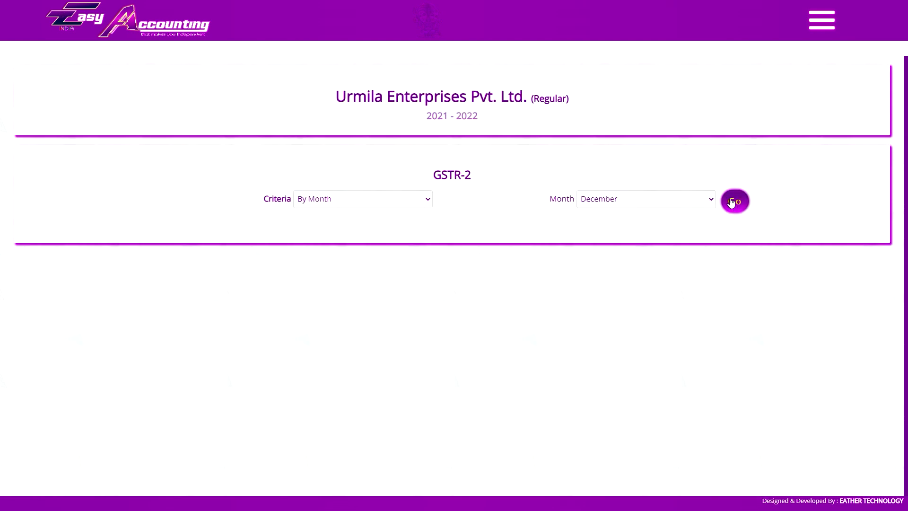
left_click(734, 200)
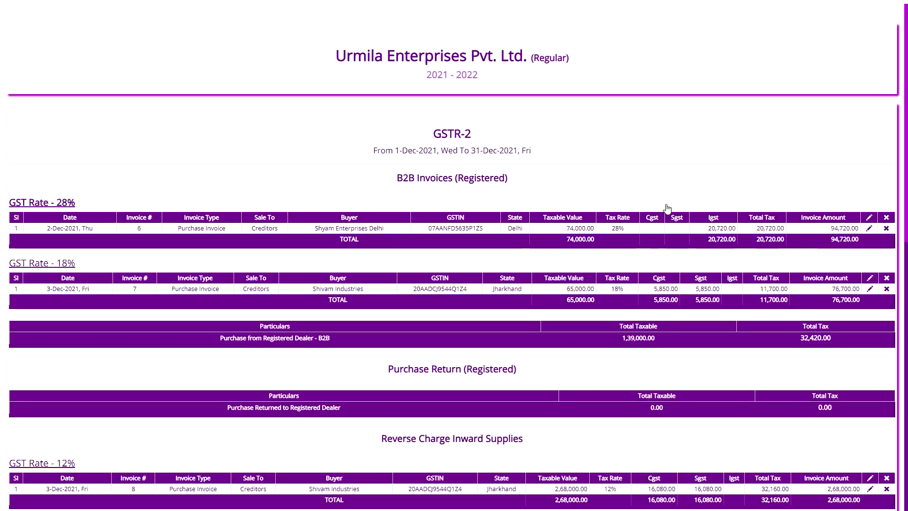
scroll(775, 159, "down", 7)
scroll(667, 169, "down", 4)
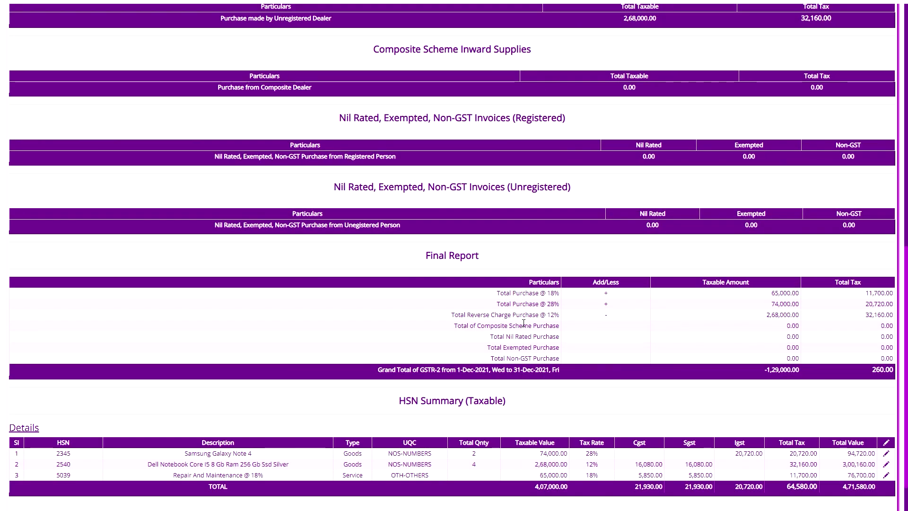
scroll(631, 322, "up", 3)
scroll(712, 185, "up", 1)
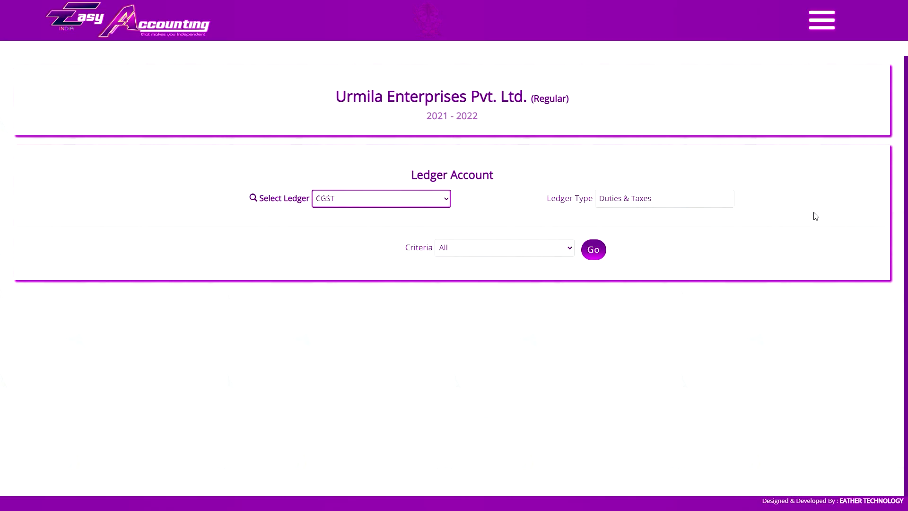
View the CGST ledger report by month for December.
key("Down")
key("i")
key("alt+Down")
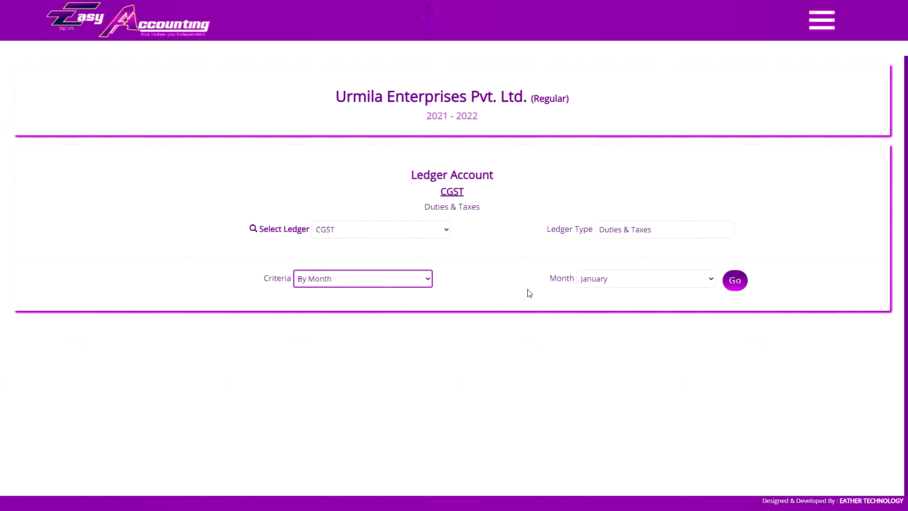
left_click(645, 279)
left_click(615, 399)
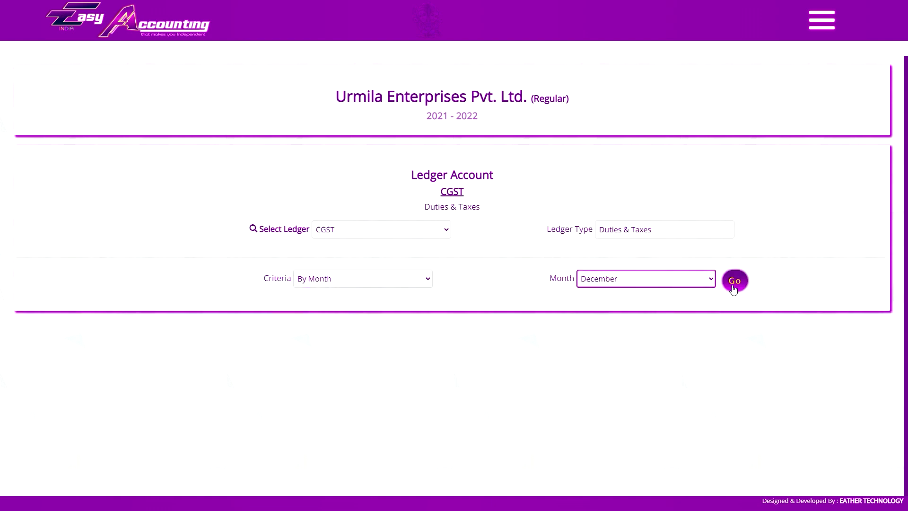
left_click(734, 288)
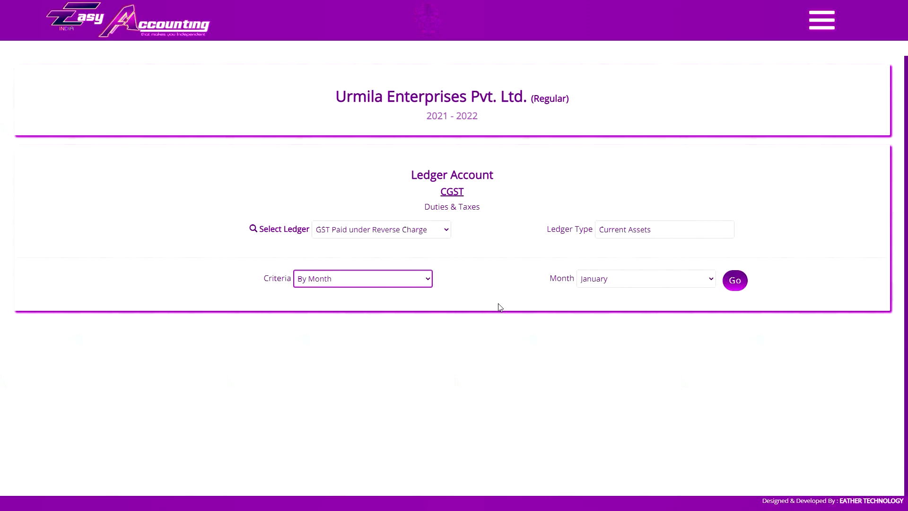
View the GST Paid under Reverse Charge ledger report for December.
left_click(645, 278)
left_click(612, 397)
left_click(733, 284)
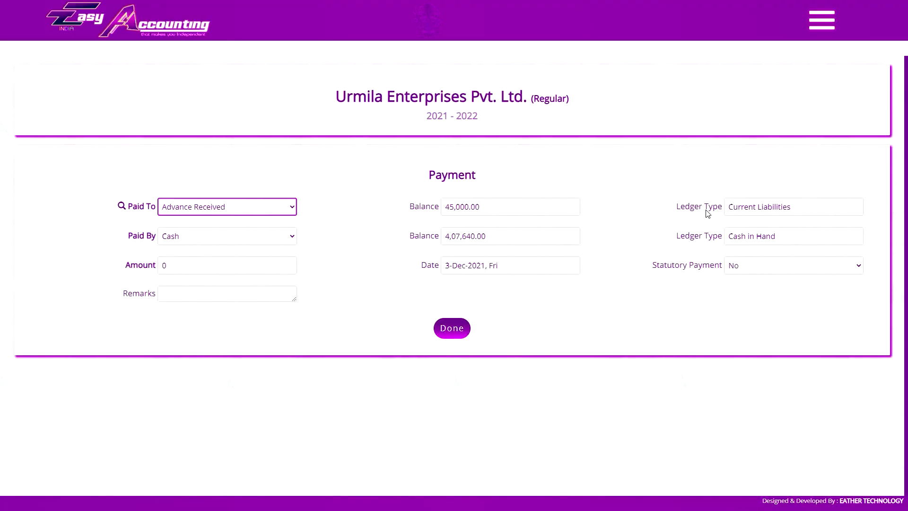
Start a payment to the CGST ledger, paid from Icici Bank Current A/c.
left_click(821, 20)
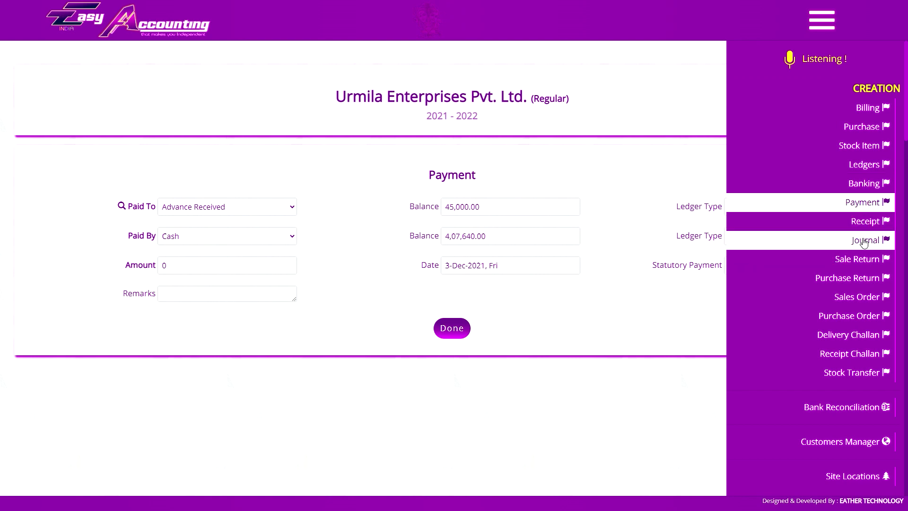
left_click(822, 20)
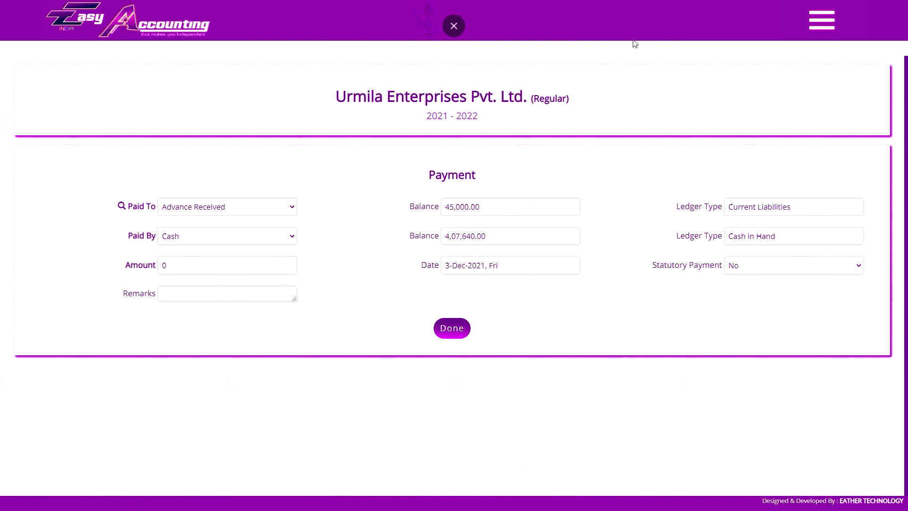
left_click(231, 206)
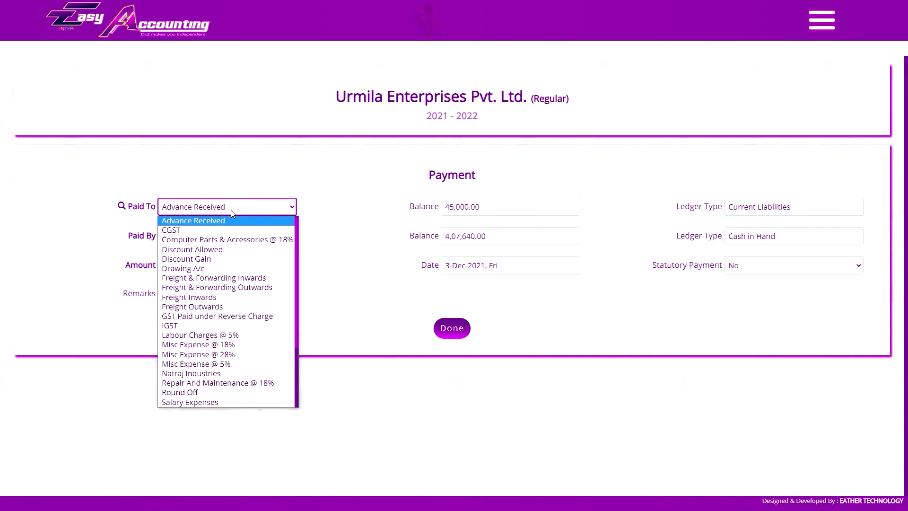
left_click(219, 219)
left_click(223, 241)
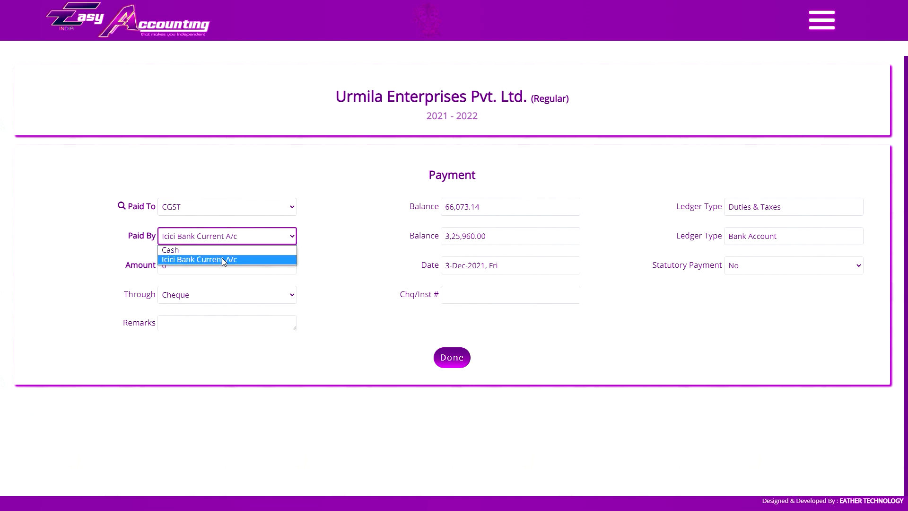
left_click(223, 259)
left_click(246, 266)
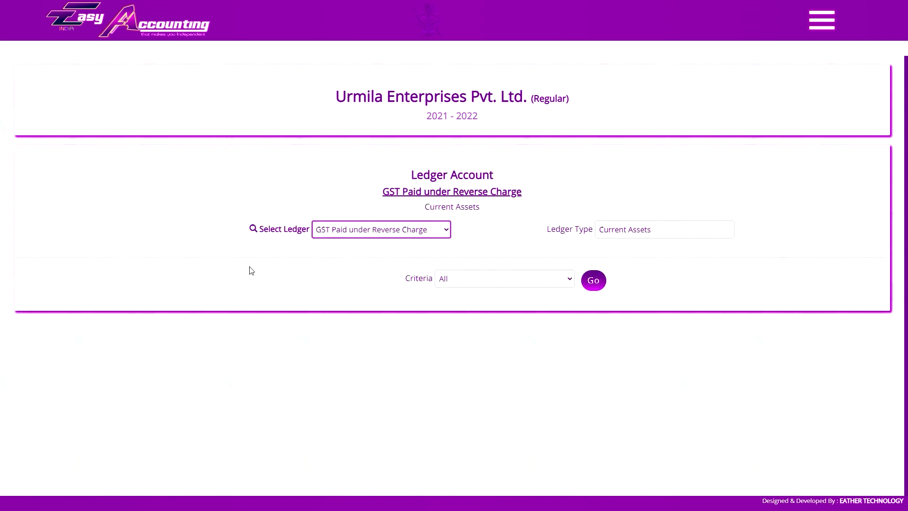
Check the December reverse-charge GST ledger report by month.
left_click(473, 279)
left_click(466, 298)
left_click(681, 279)
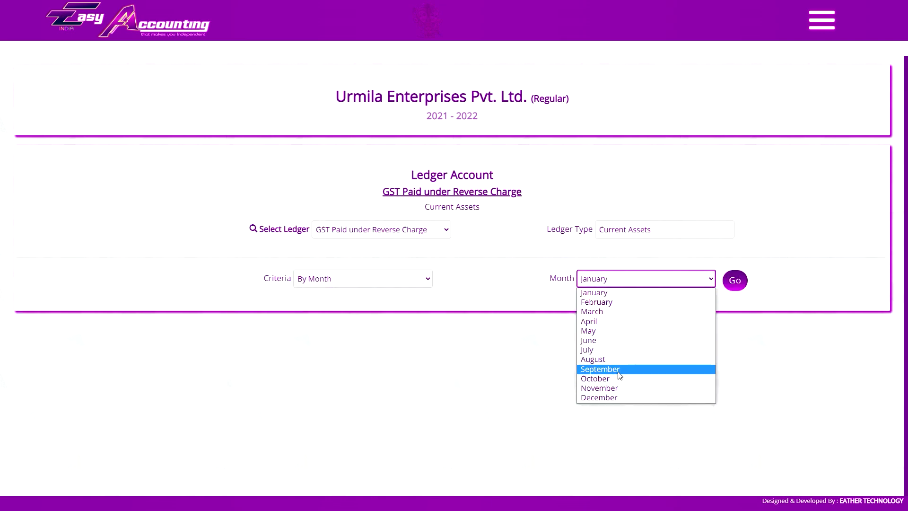
left_click(681, 398)
left_click(736, 282)
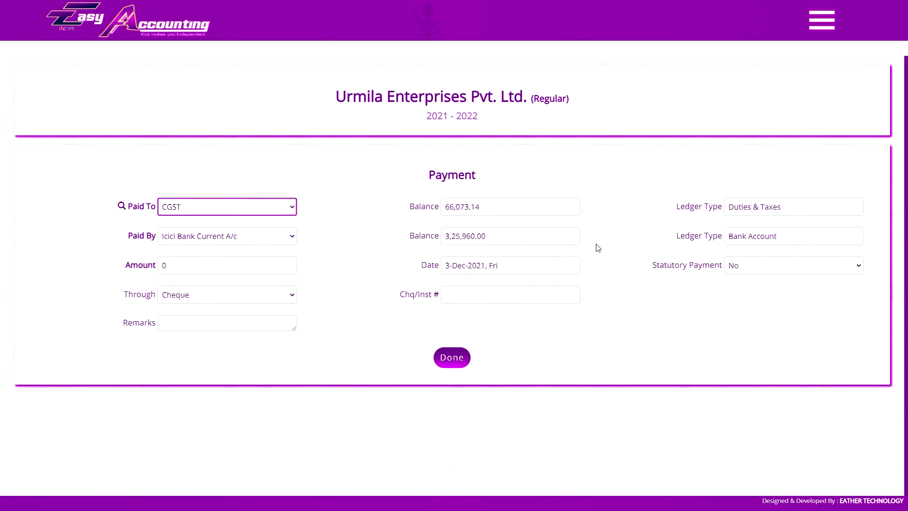
Enter 16080 as the payment amount and mark it Pay to GST Liability.
left_click(210, 270)
type("16080")
key("Tab")
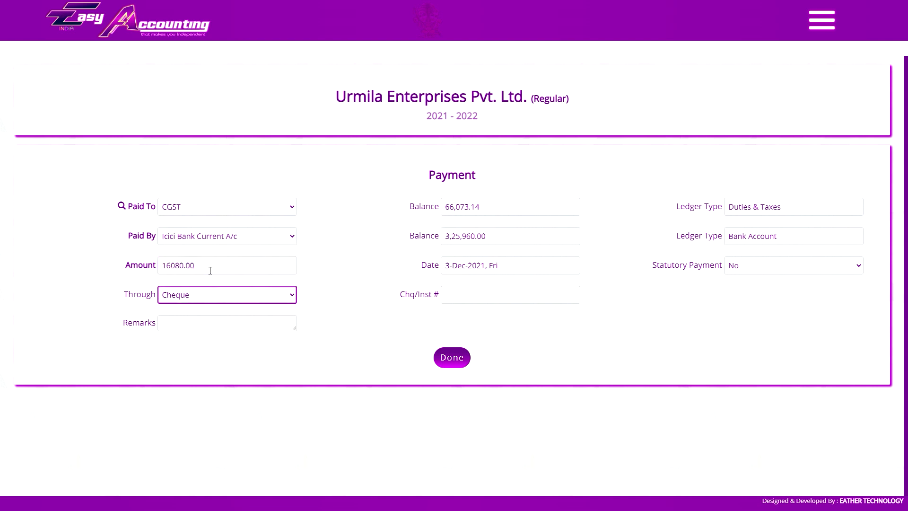
left_click(210, 270)
left_click(686, 271)
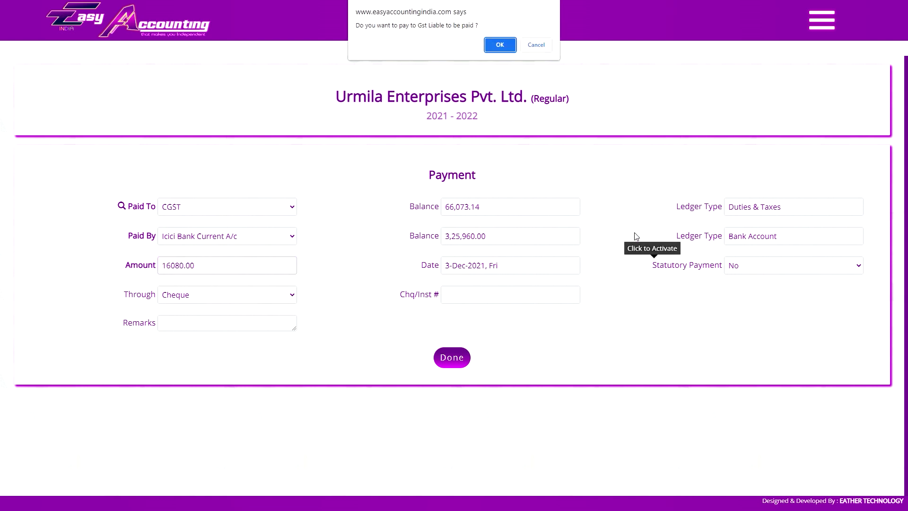
left_click(506, 46)
left_click(765, 264)
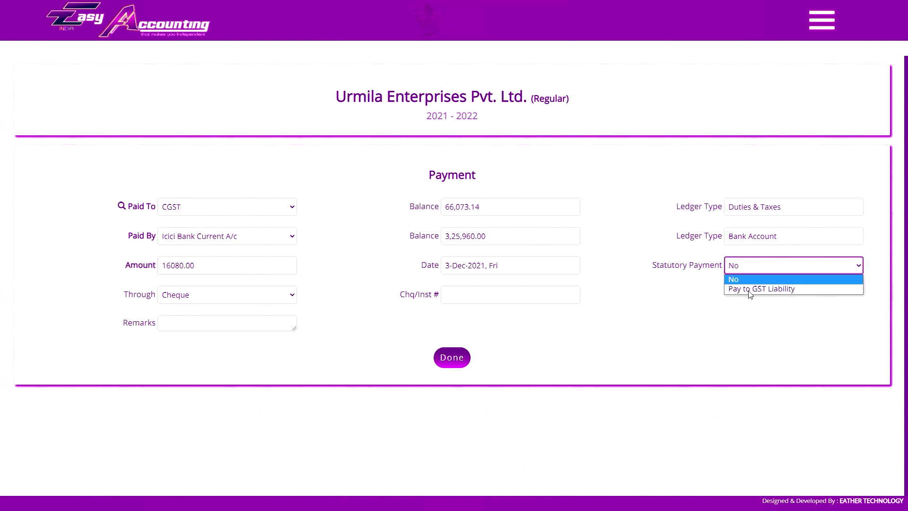
left_click(750, 289)
Date the payment 31 December, remark 'paid for reverse charge', and save it.
left_click(457, 268)
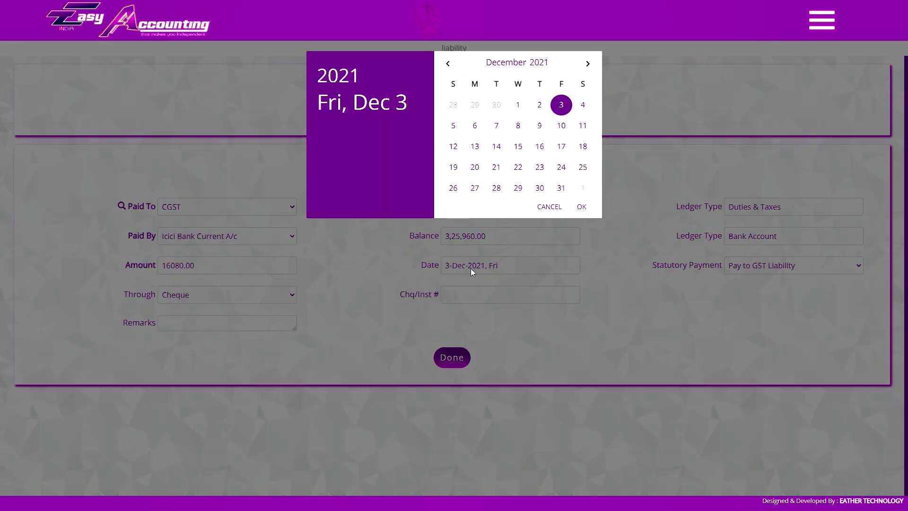
left_click(562, 189)
left_click(209, 326)
left_click_drag(295, 330, 293, 343)
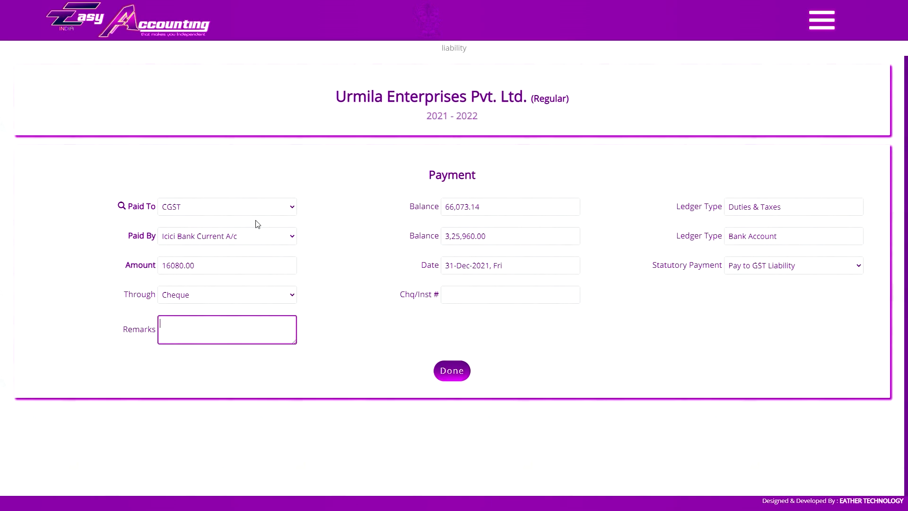
type("paid for reverse charge")
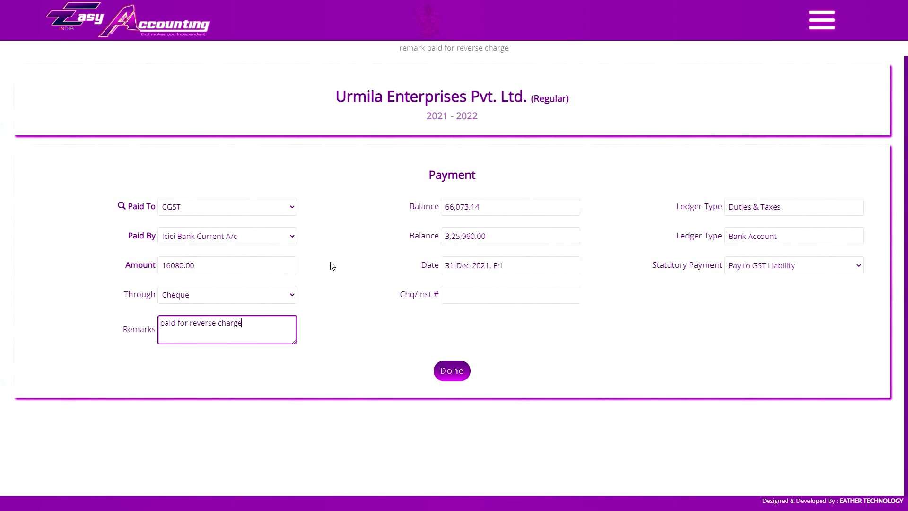
left_click(462, 373)
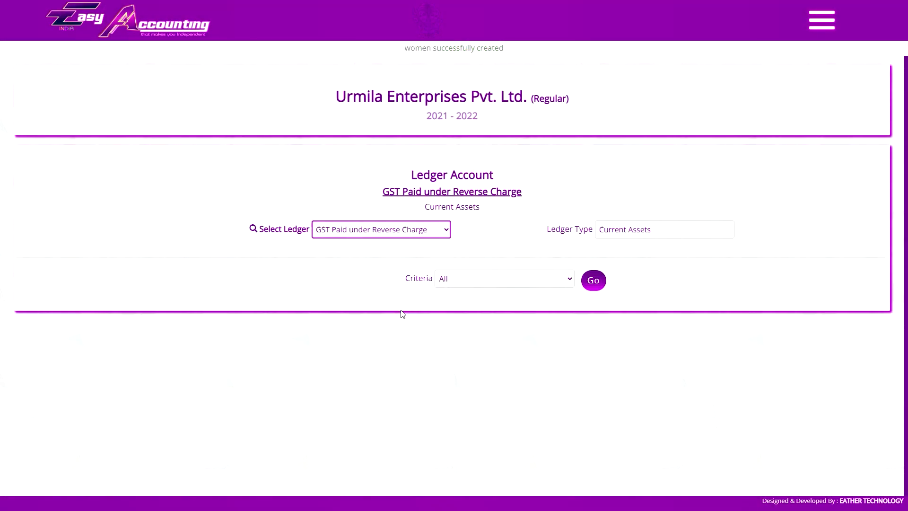
Load the CGST ledger report by month for December.
left_click(679, 283)
left_click(615, 397)
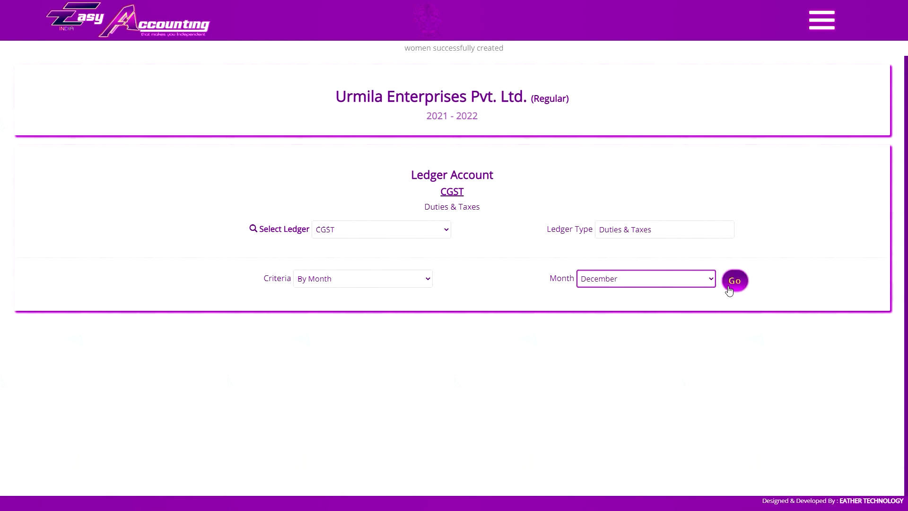
left_click(724, 282)
scroll(718, 299, "down", 3)
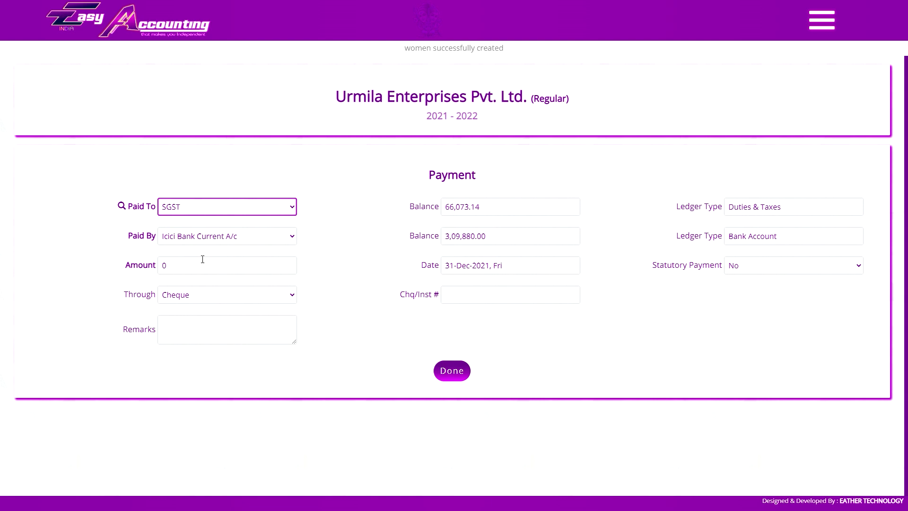
Save a 16080 SGST payment toward GST liability, remarked 'paid for reverse charge'.
left_click(201, 261)
type("16080")
left_click(221, 331)
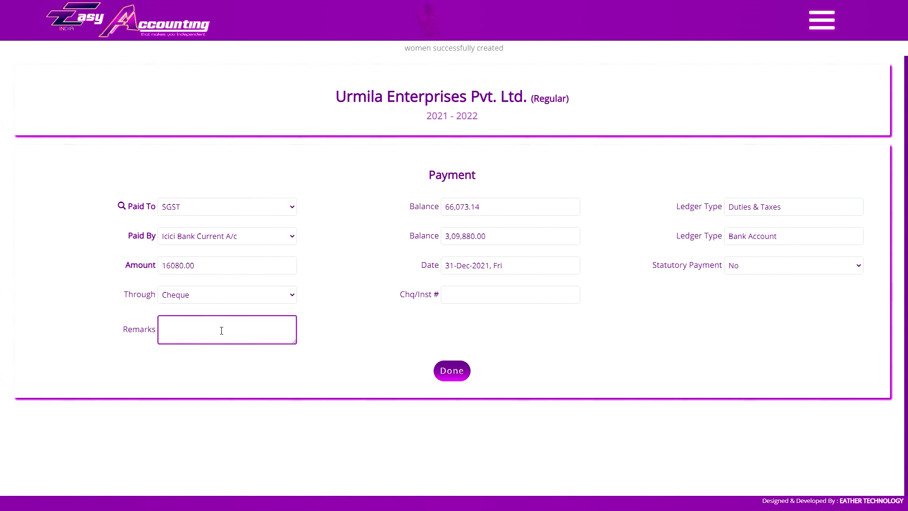
type("paid for reverse charge")
left_click(562, 297)
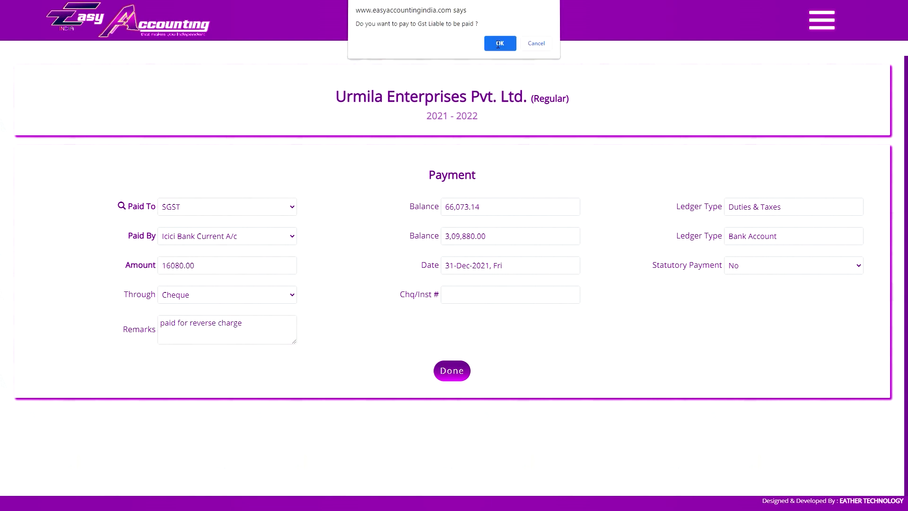
key("Return")
left_click(461, 377)
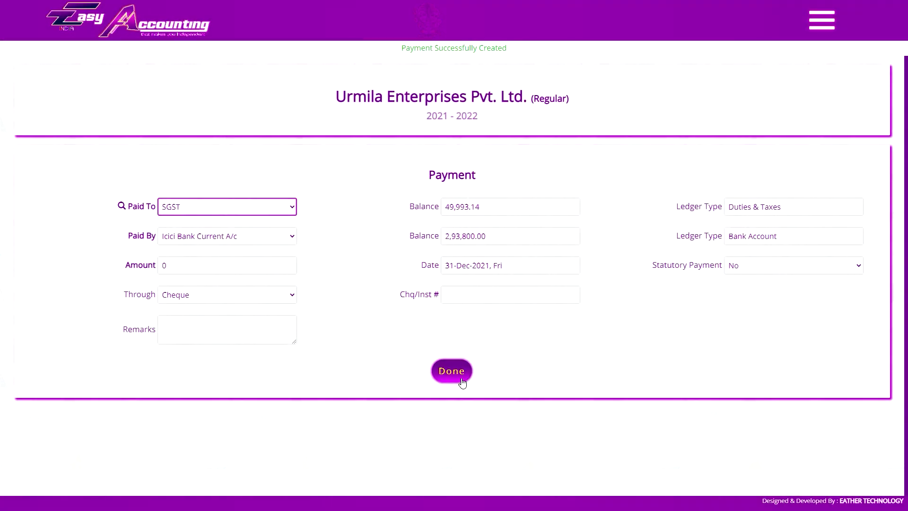
left_click(737, 206)
Scroll down the December GST liability report to its final figures.
scroll(759, 242, "down", 4)
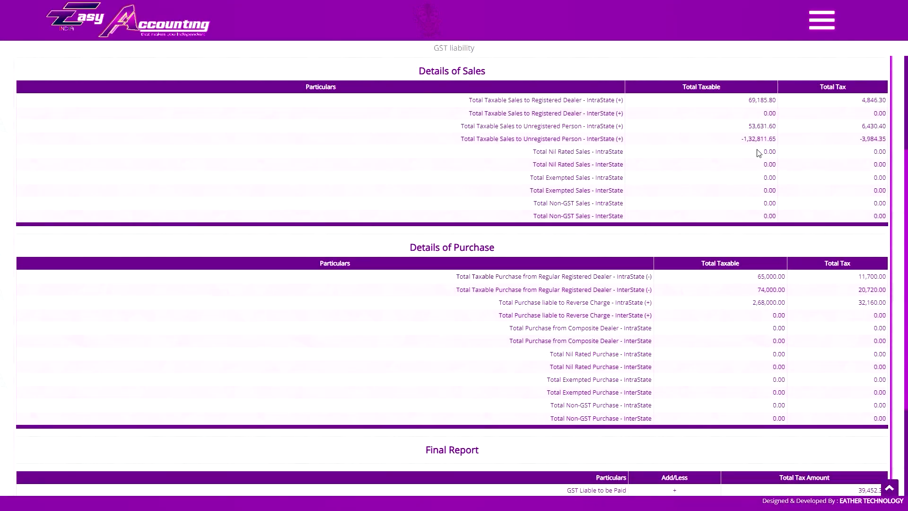
scroll(758, 152, "down", 3)
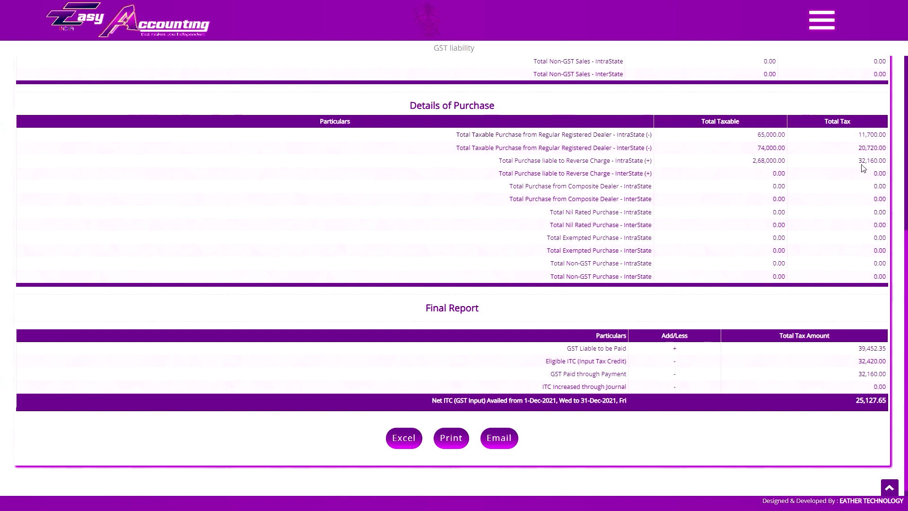
Start a CGST journal from GST Paid under Reverse Charge, marked Increase GST ITC.
left_click(854, 375)
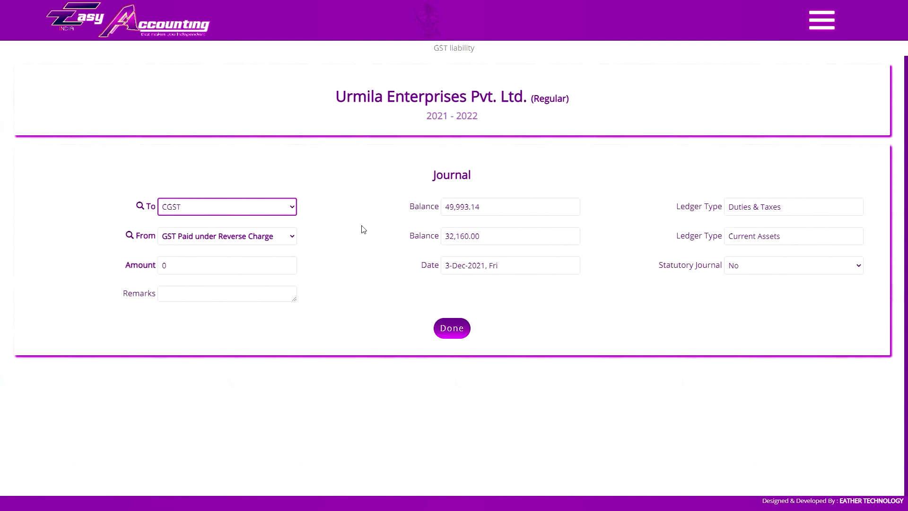
left_click(240, 238)
left_click(211, 242)
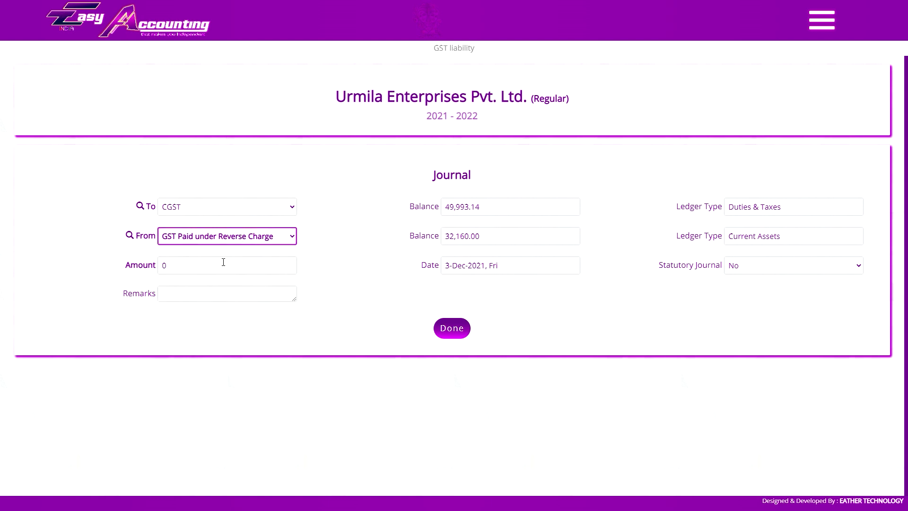
left_click(223, 262)
type("16080")
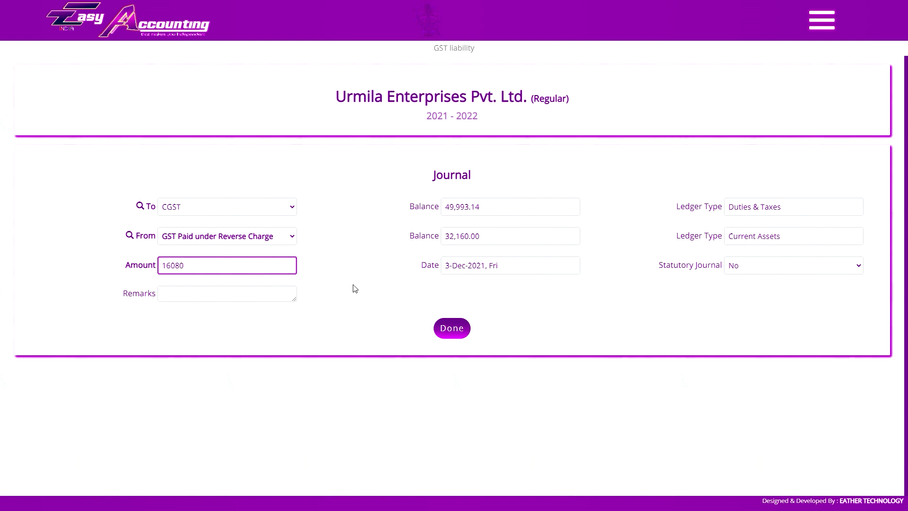
left_click(695, 266)
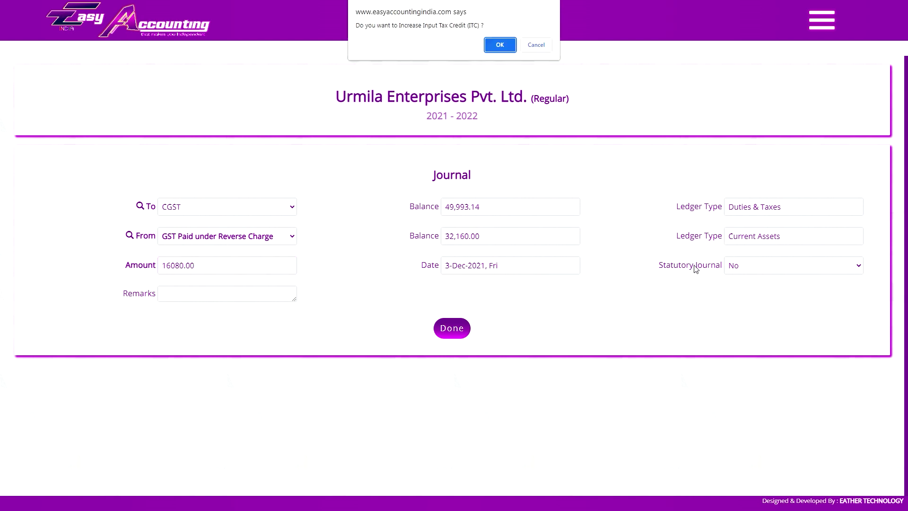
left_click(499, 47)
left_click(766, 264)
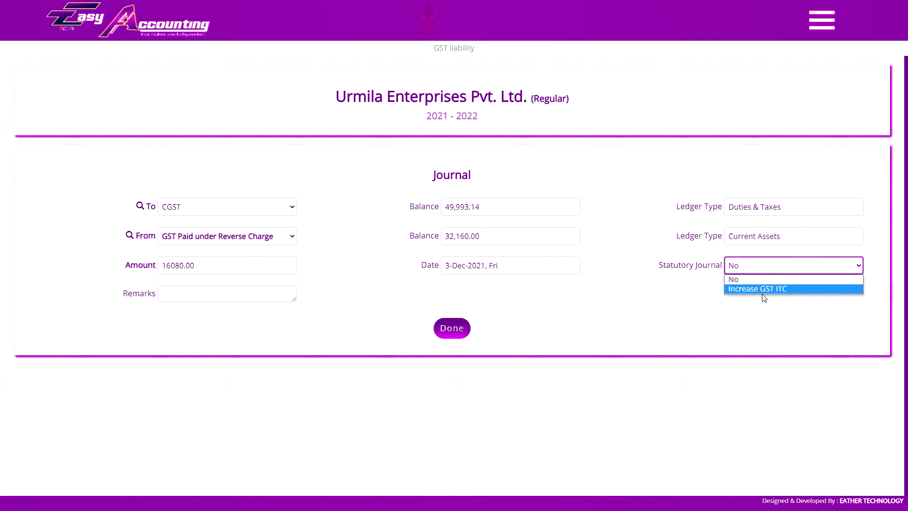
left_click(763, 289)
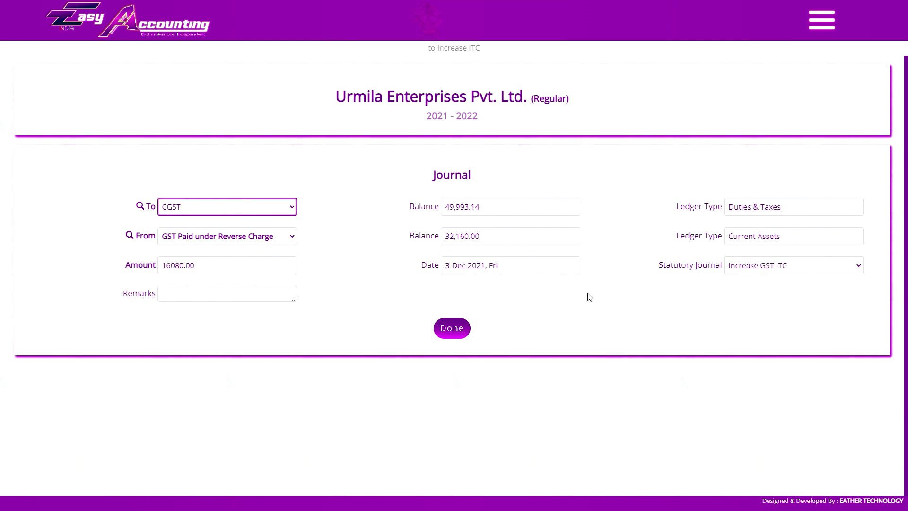
Remark 'gst input under reverse charge', keep the 3 December date, and save the CGST journal.
left_click(261, 298)
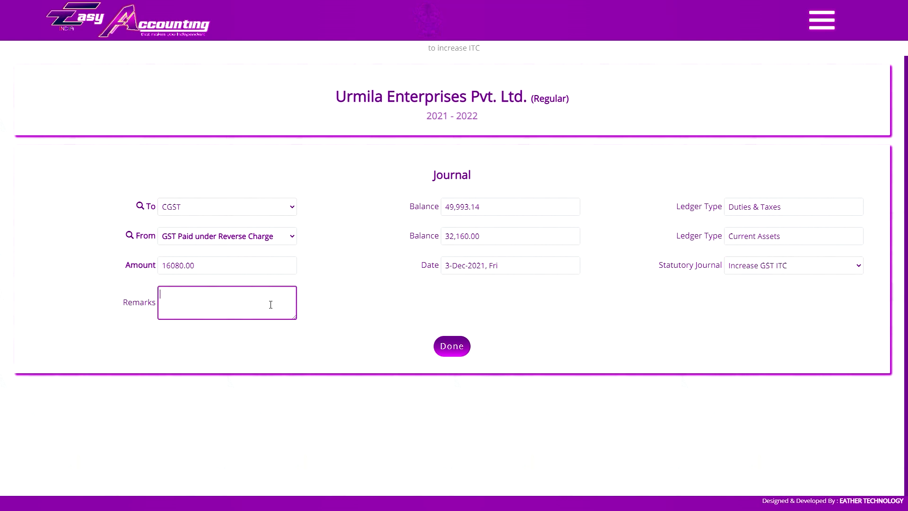
type("gst input under reverse charge")
left_click(468, 297)
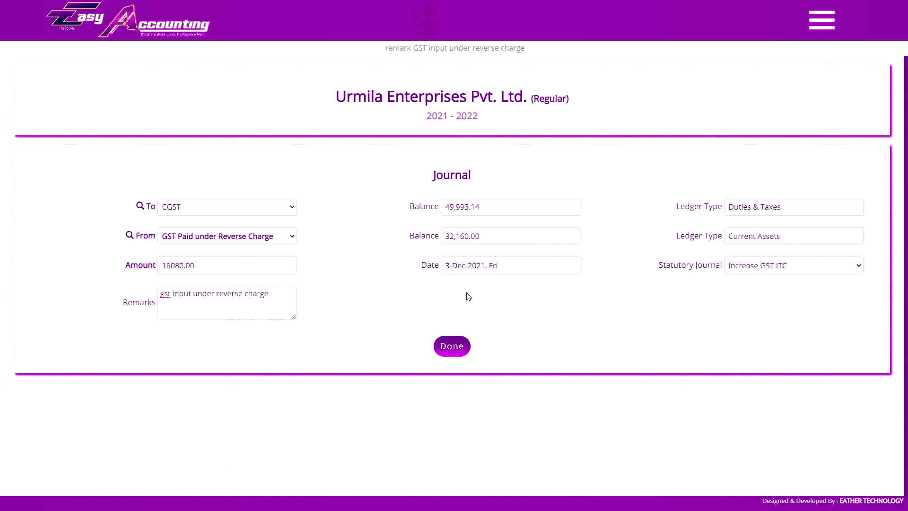
left_click(476, 271)
left_click(578, 198)
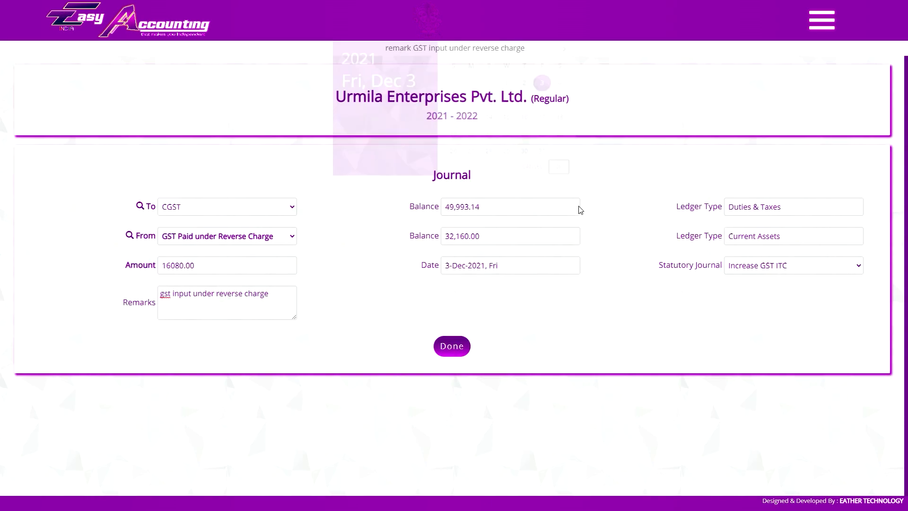
left_click(451, 350)
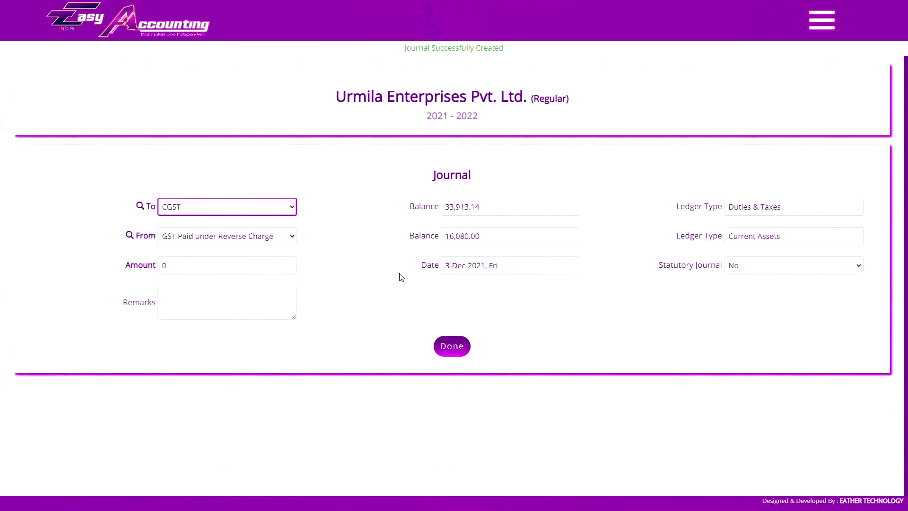
Save a matching 16080.00 SGST Increase GST ITC journal remarked 'GST input under reverse charge'.
left_click(215, 206)
left_click(222, 405)
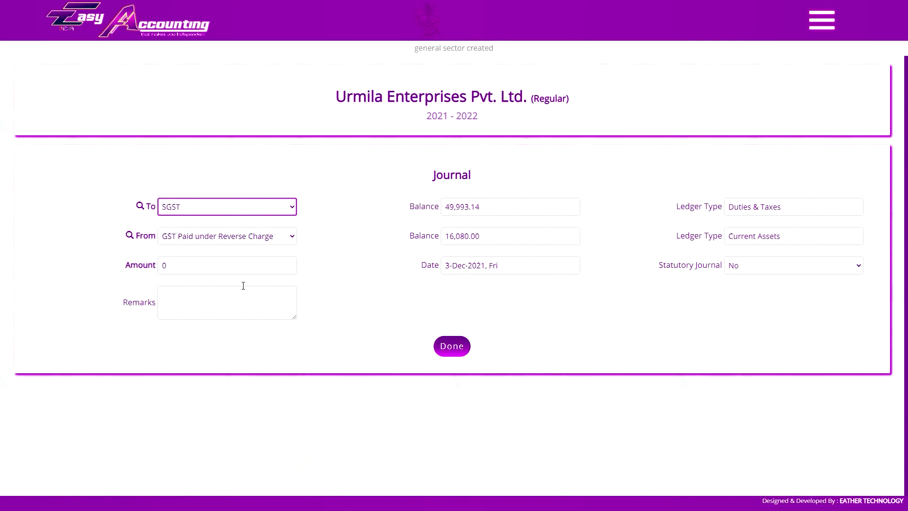
left_click(219, 266)
type("16080.00")
left_click(234, 295)
type("GST input under reverse charge")
left_click(750, 268)
key("Return")
left_click(754, 293)
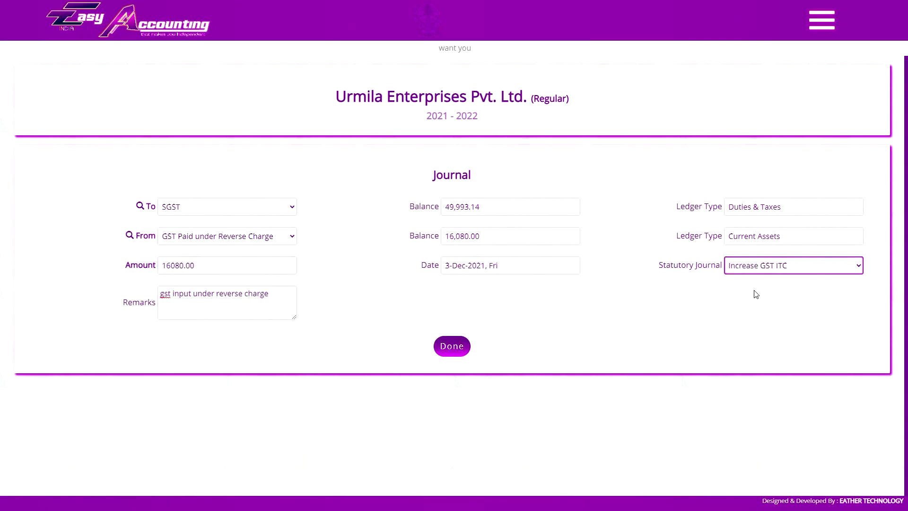
left_click(454, 347)
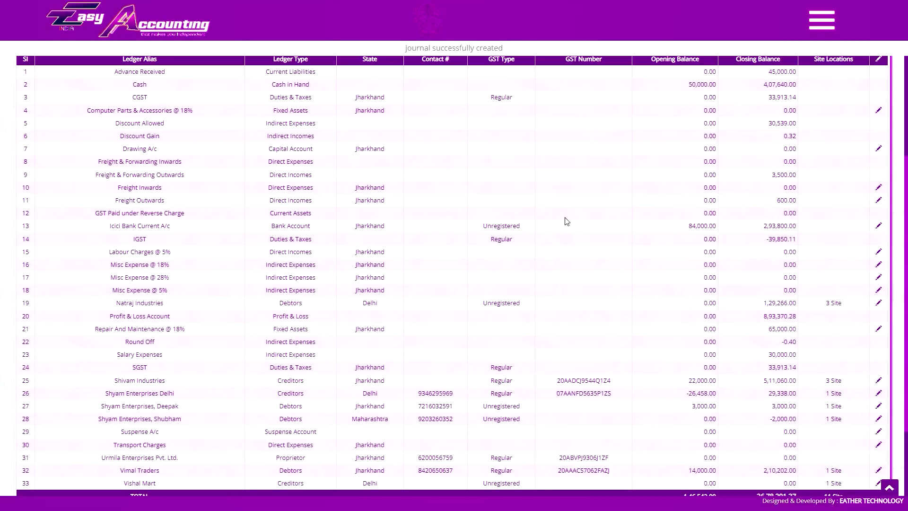
left_click(504, 199)
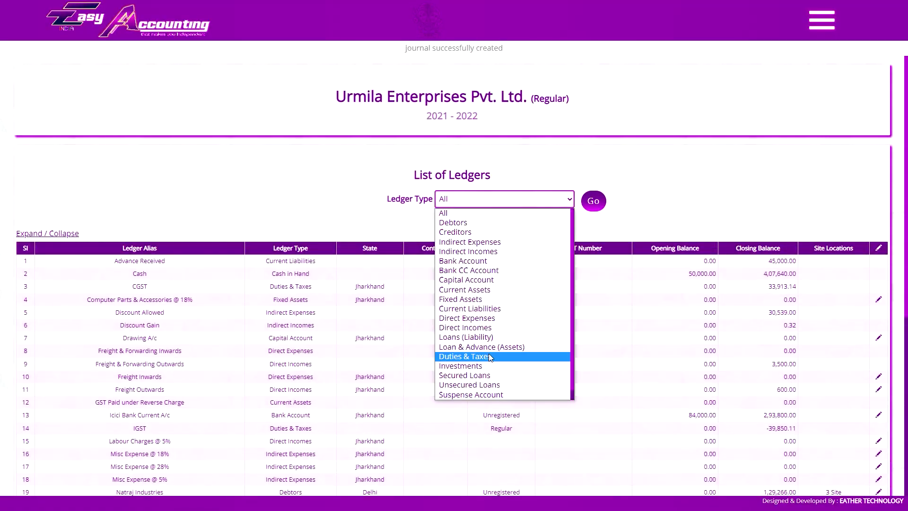
Check December's GST Paid under Reverse Charge ledger among Duties & Taxes, then review GSTR-3B.
left_click(511, 296)
left_click(594, 201)
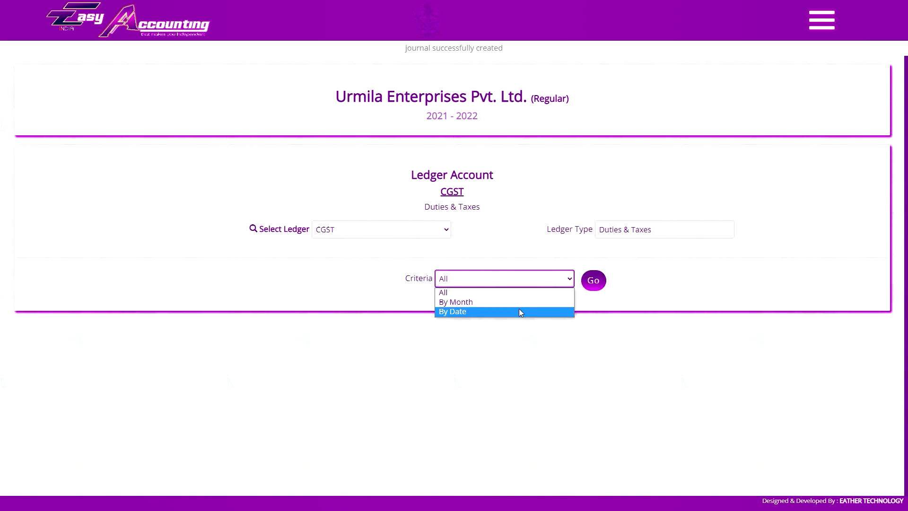
left_click(468, 300)
left_click(649, 278)
left_click(679, 284)
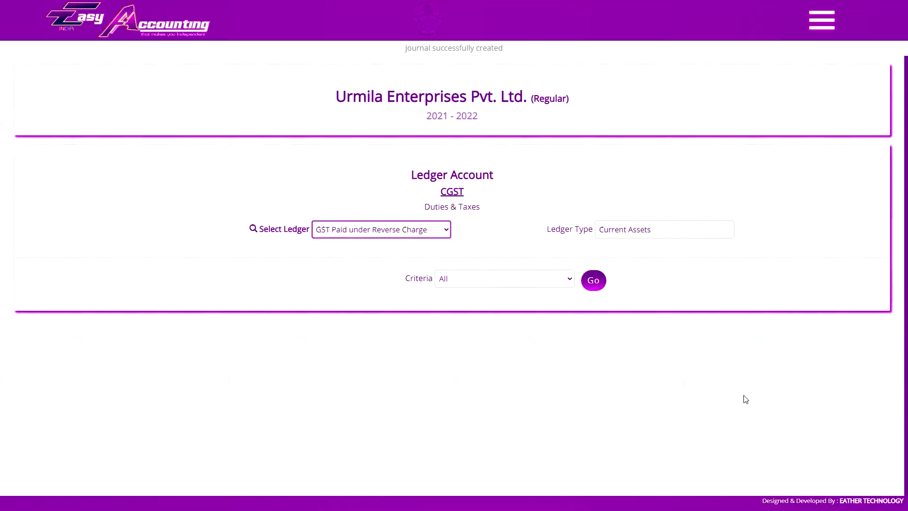
left_click(506, 279)
left_click(504, 300)
left_click(646, 279)
left_click(668, 397)
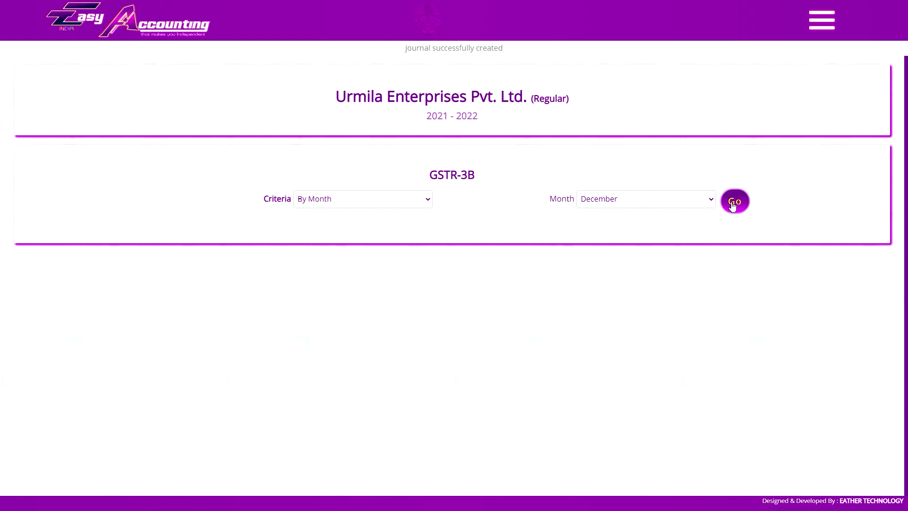
left_click(734, 220)
scroll(641, 270, "down", 7)
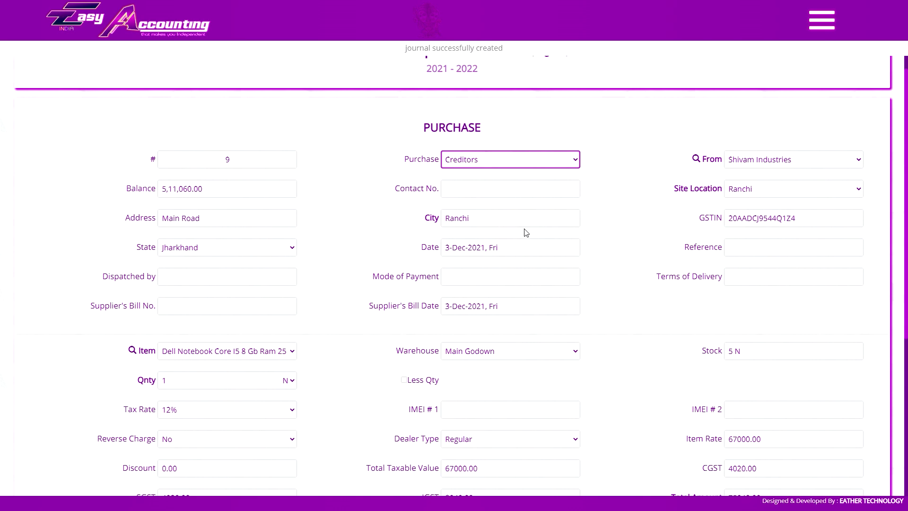
Create the Legal Expense @ 18% ledger under Indirect Expenses with HSN 2038 and 18% IGST.
scroll(528, 235, "down", 4)
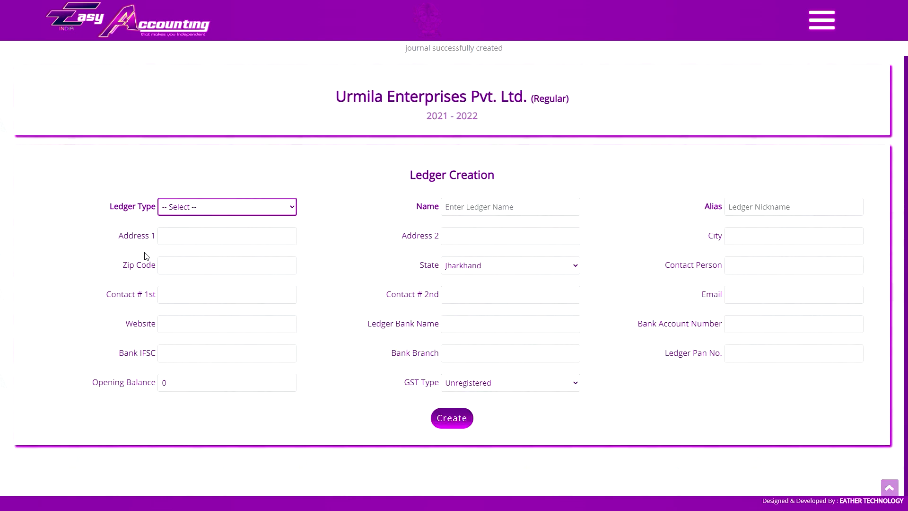
key("i")
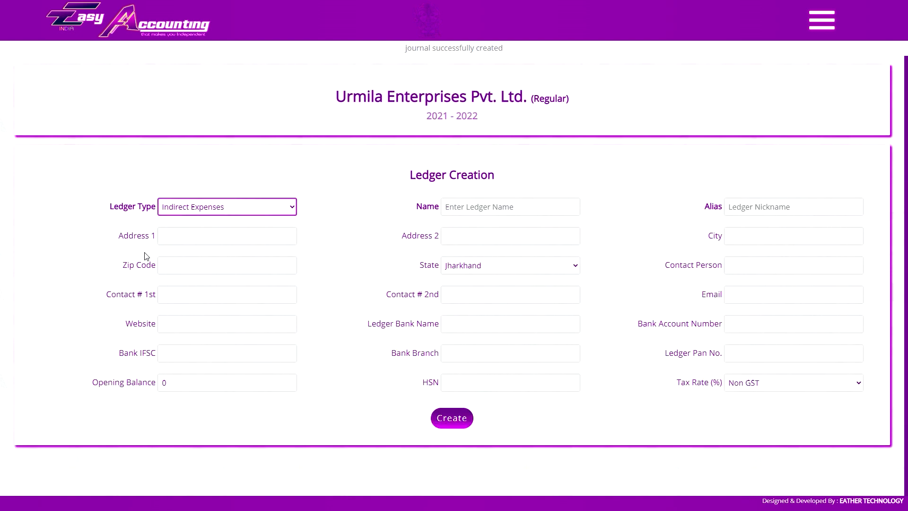
key("Tab")
type("legal expense @ 8")
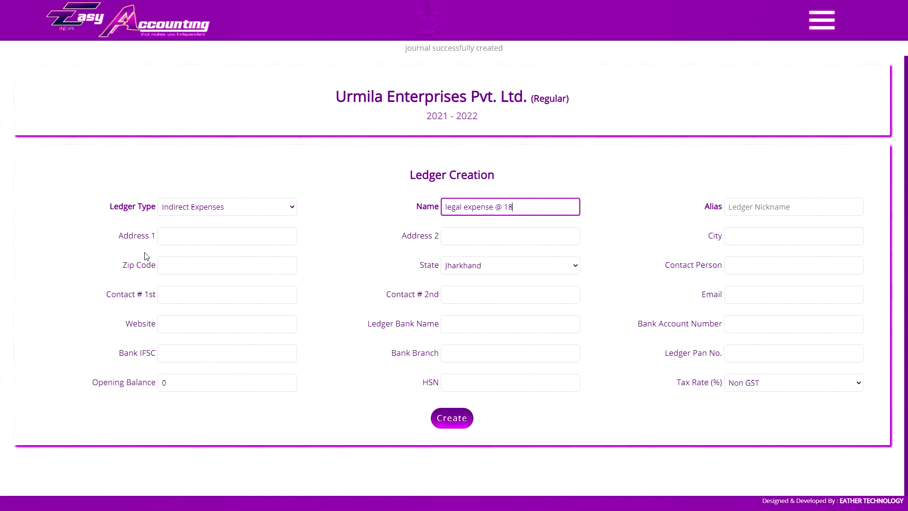
left_click(650, 260)
left_click(509, 383)
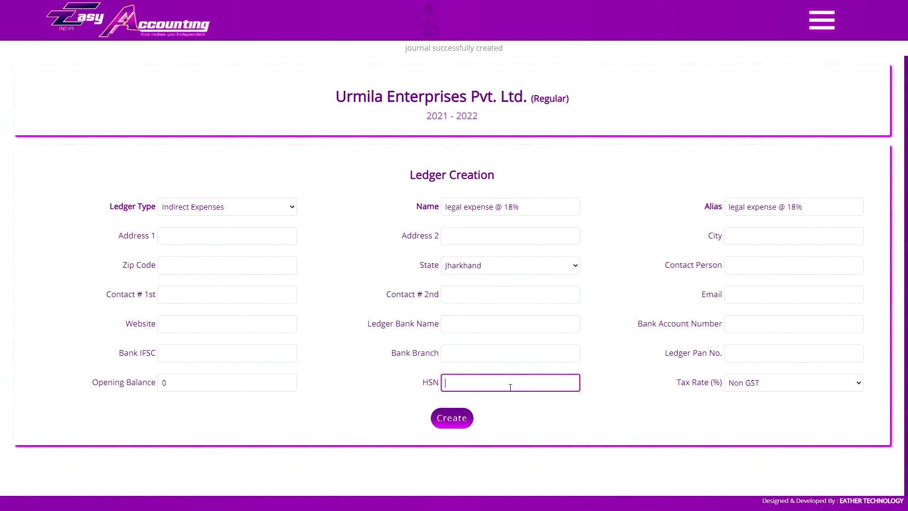
type("2038")
left_click(768, 391)
left_click(748, 357)
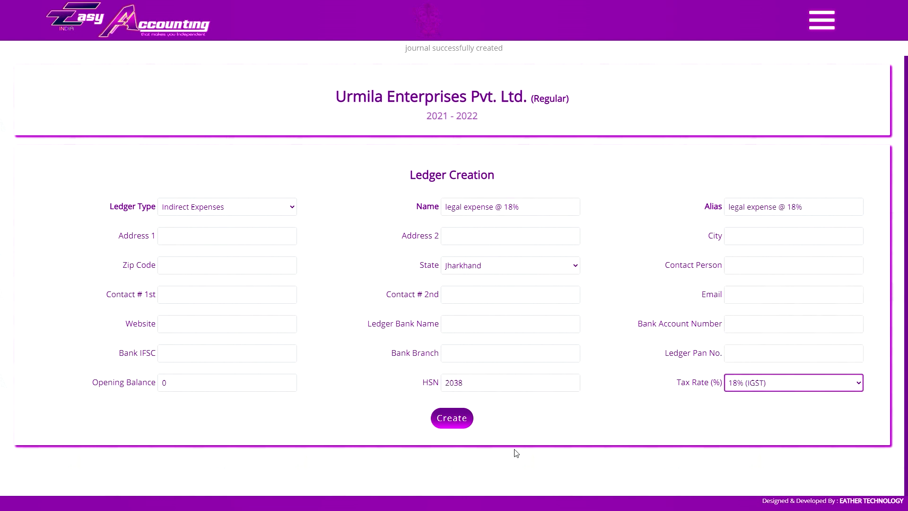
left_click(473, 419)
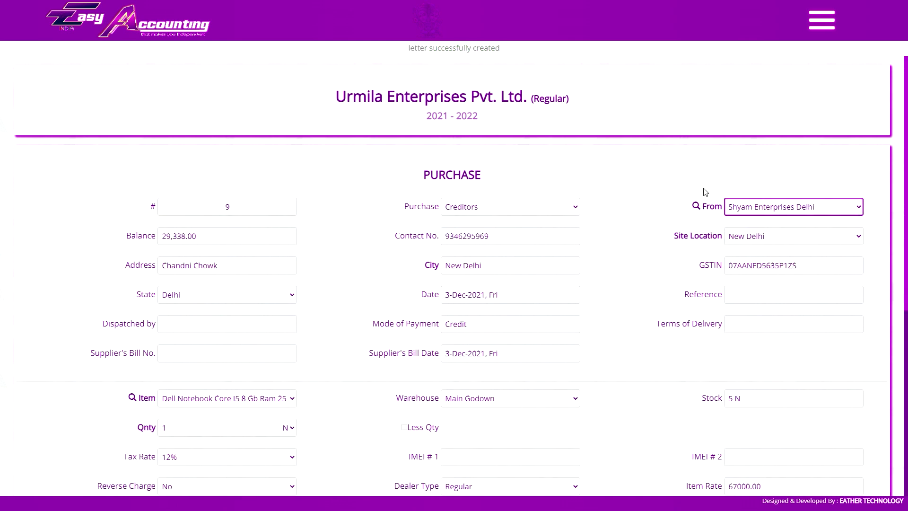
Add a 68000 Legal Expense @ 18% line to the purchase.
scroll(379, 284, "down", 6)
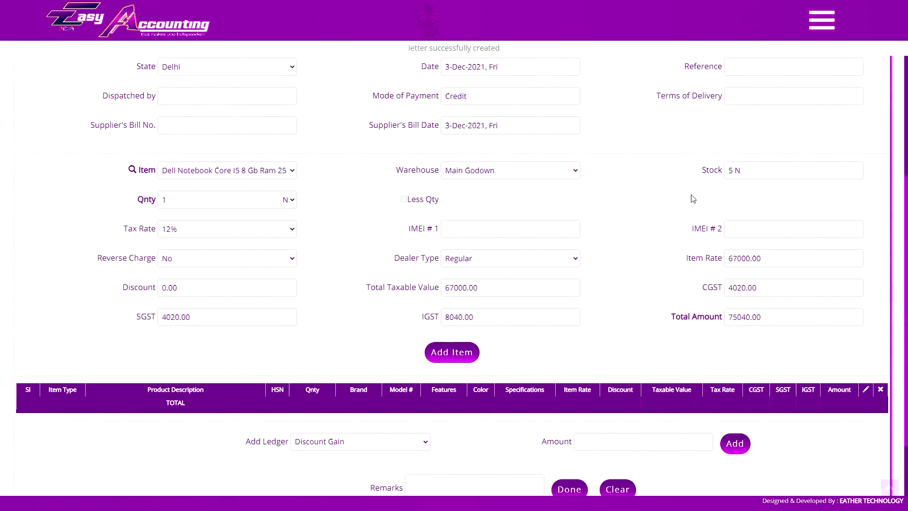
left_click(360, 360)
left_click(331, 287)
left_click(599, 359)
type("68000")
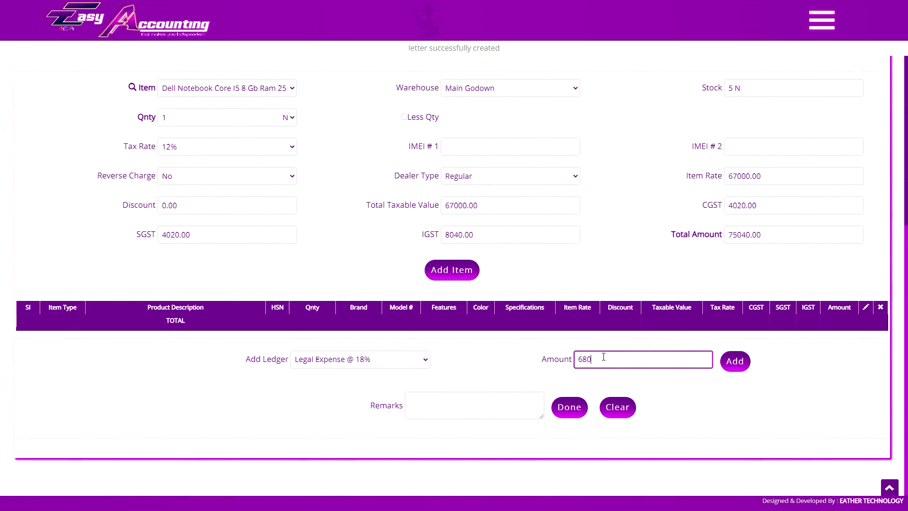
left_click(735, 362)
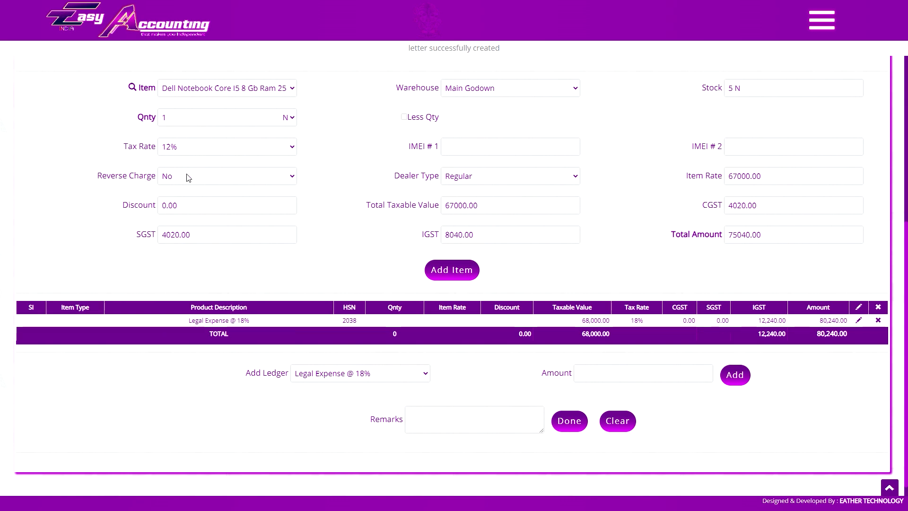
Set the purchase's Reverse Charge to Yes and save it.
left_click(227, 178)
left_click(188, 196)
key("Down")
left_click(568, 419)
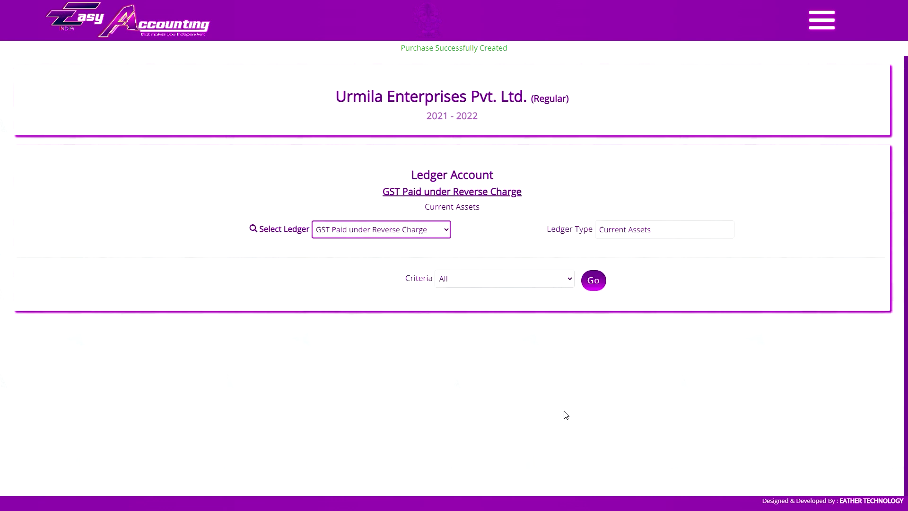
left_click(507, 278)
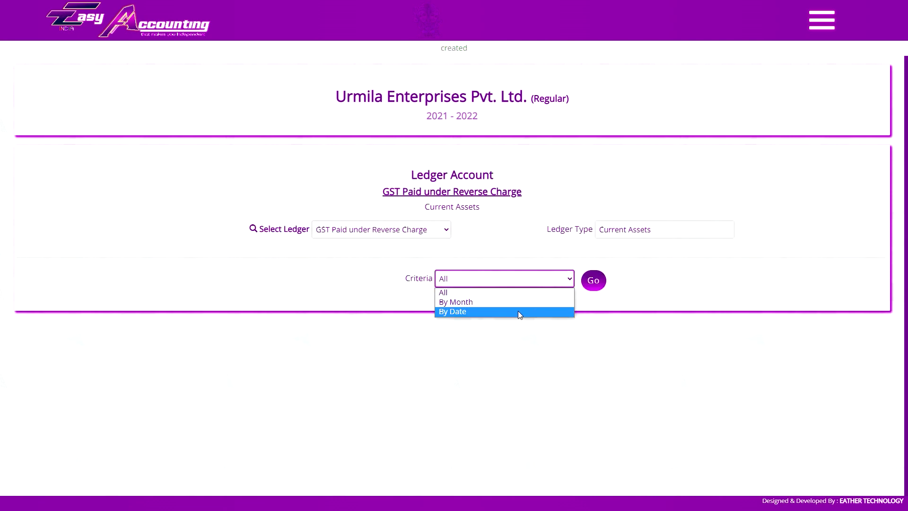
Load the December GST ledger report by month, then generate the December GSTR-2 report.
left_click(473, 299)
left_click(658, 277)
left_click(649, 398)
left_click(736, 277)
scroll(710, 316, "down", 2)
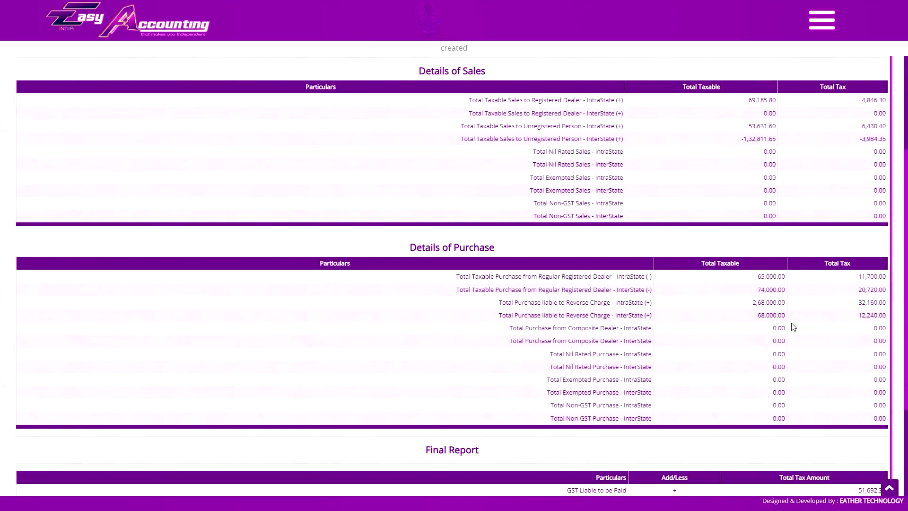
scroll(793, 327, "down", 3)
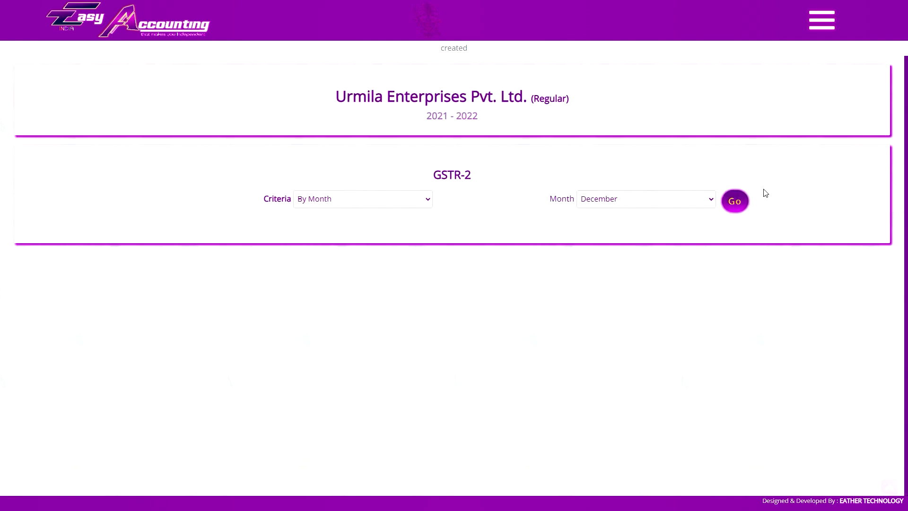
left_click(735, 201)
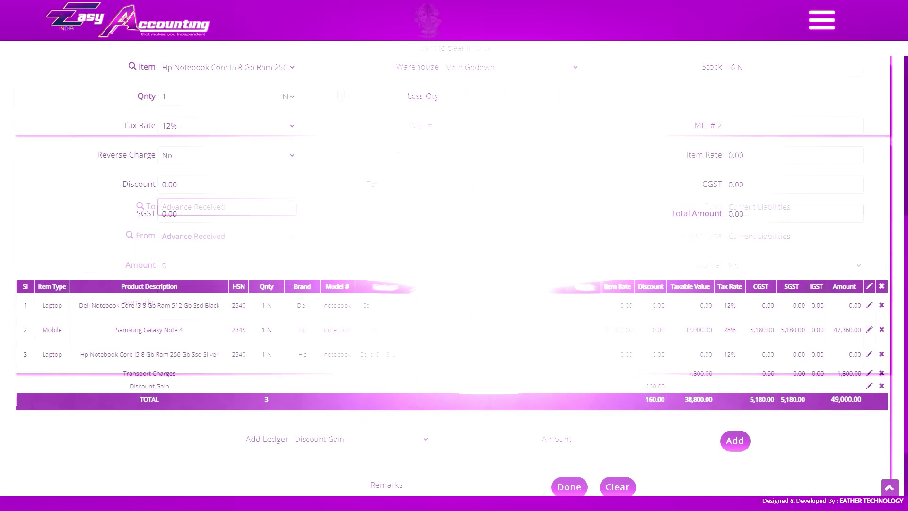
Pick the Freight & Forwarding Inwards ledger from the purchase's Add Ledger list.
left_click(416, 439)
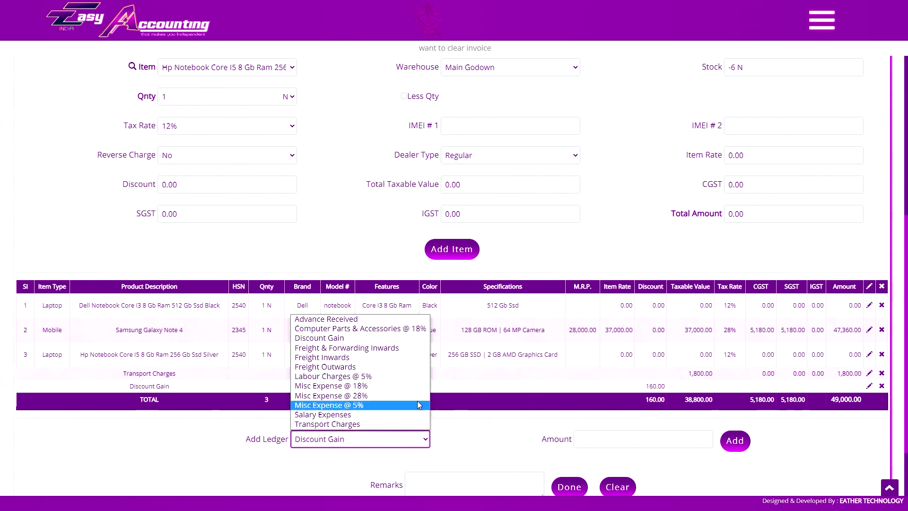
left_click(372, 339)
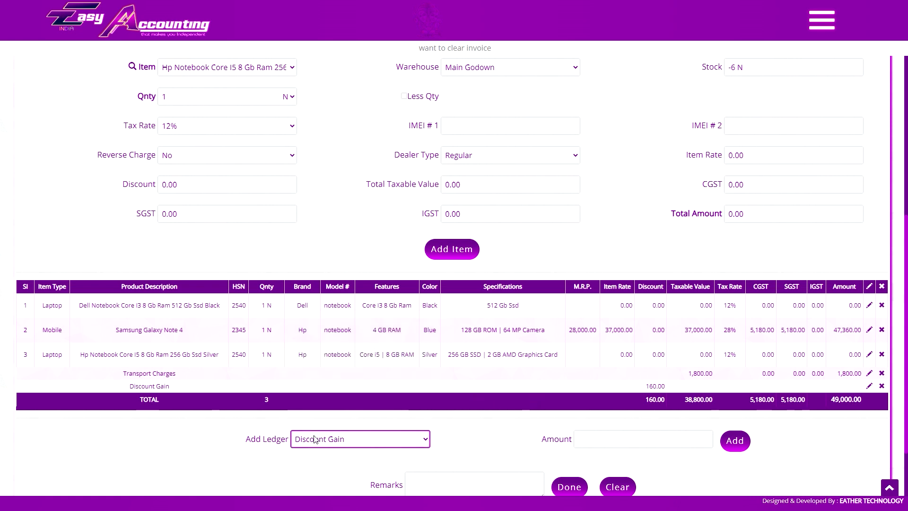
left_click(358, 446)
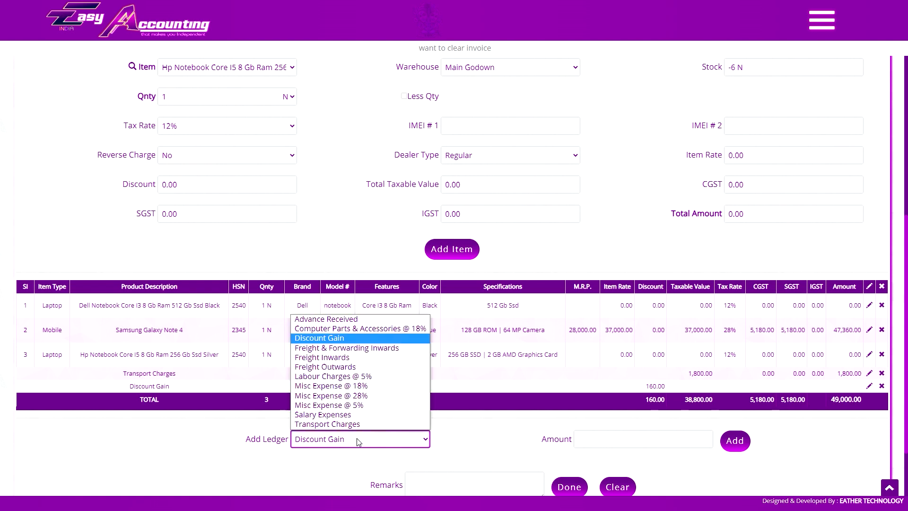
left_click(355, 346)
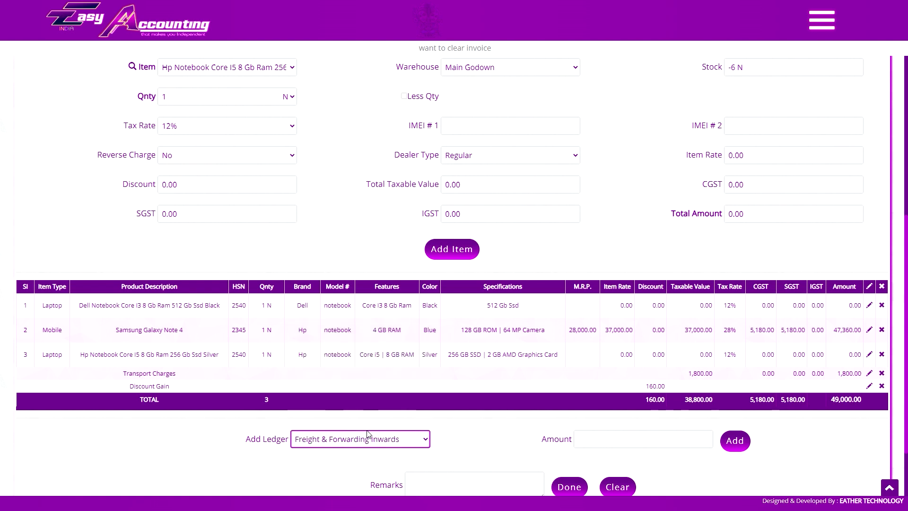
left_click(387, 434)
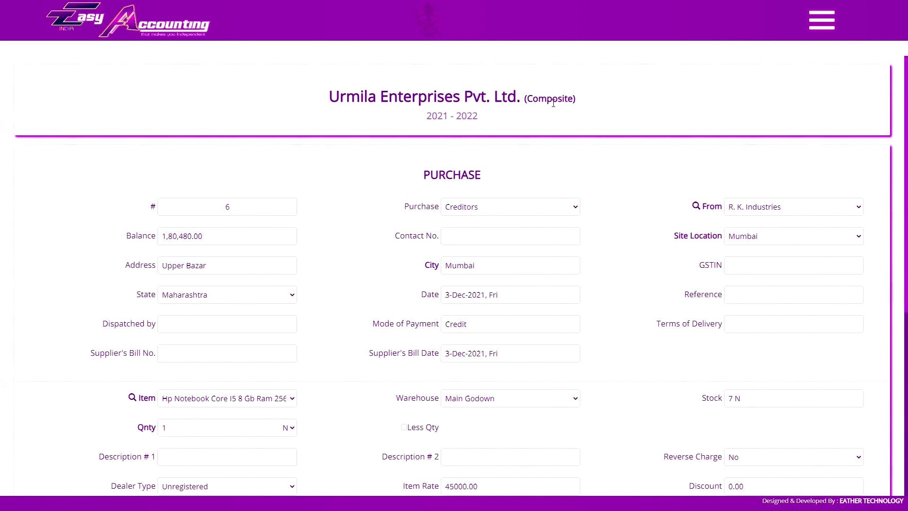
Add a 2,000 Discount Gain line to purchase #6.
scroll(551, 114, "down", 6)
left_click(359, 361)
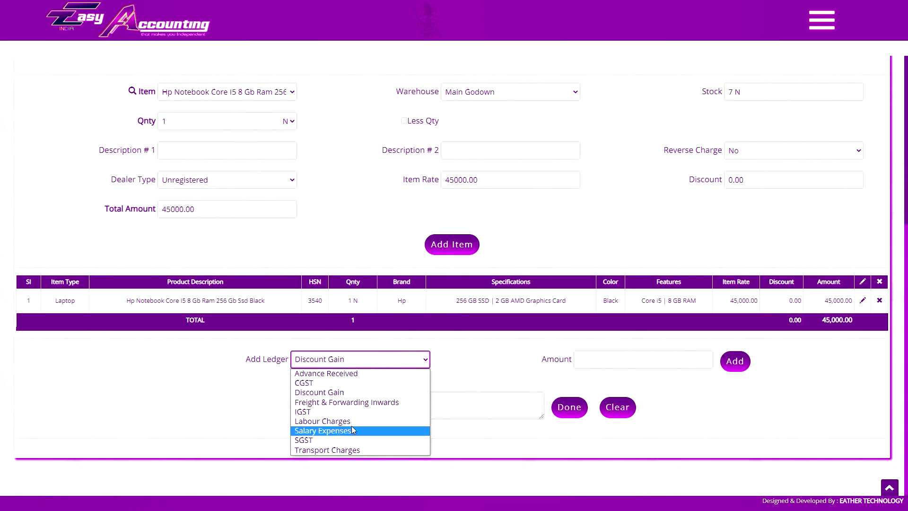
left_click(357, 394)
left_click(596, 365)
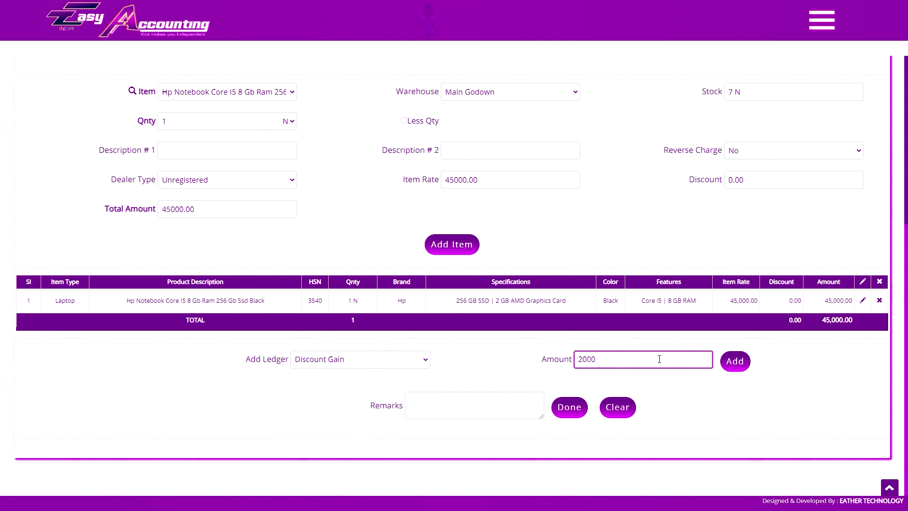
left_click(735, 360)
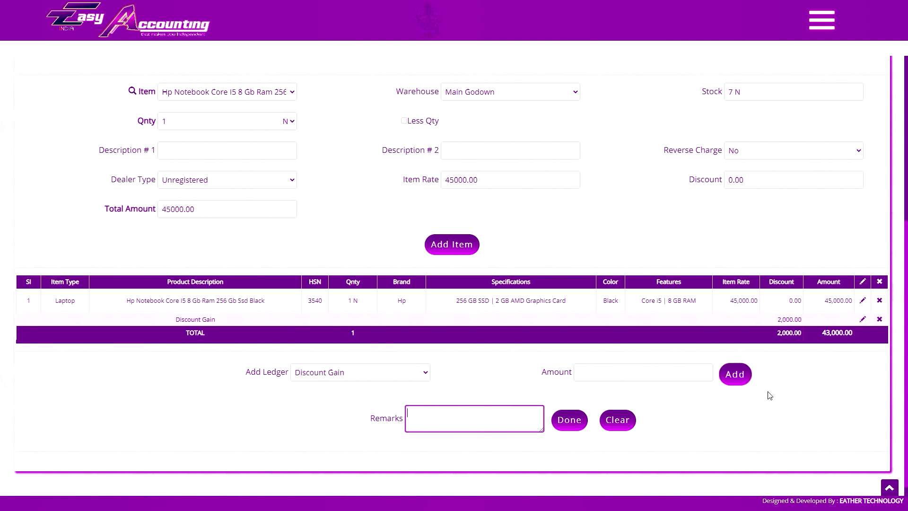
left_click(786, 392)
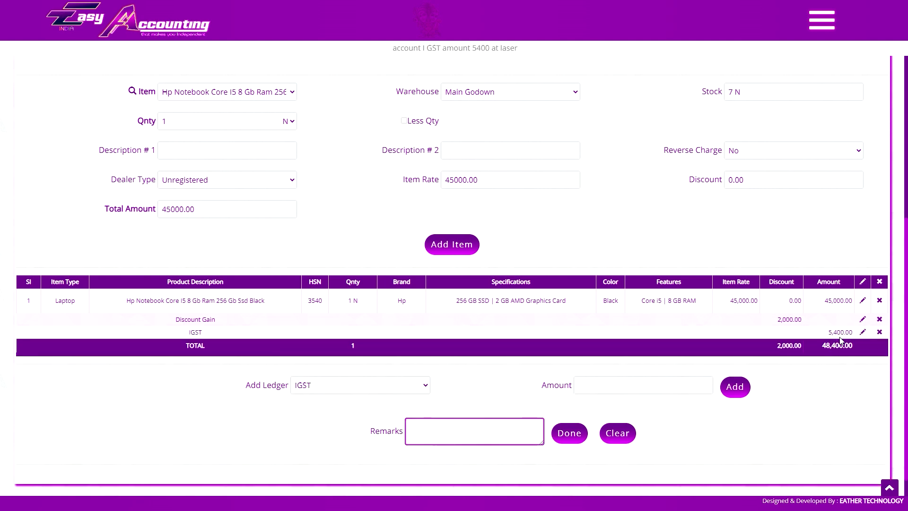
Remark 'enter some more details', attempt saving, then clear the whole invoice and confirm.
left_click(418, 431)
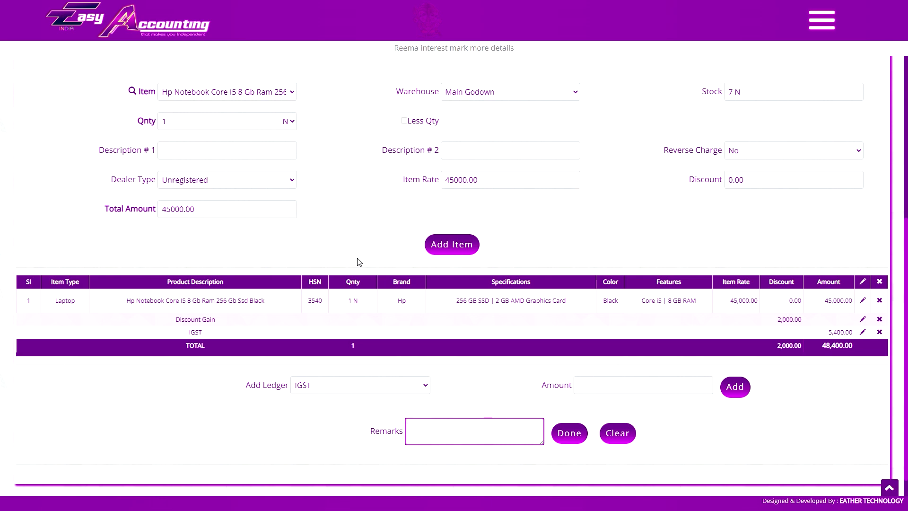
type("enter some more details")
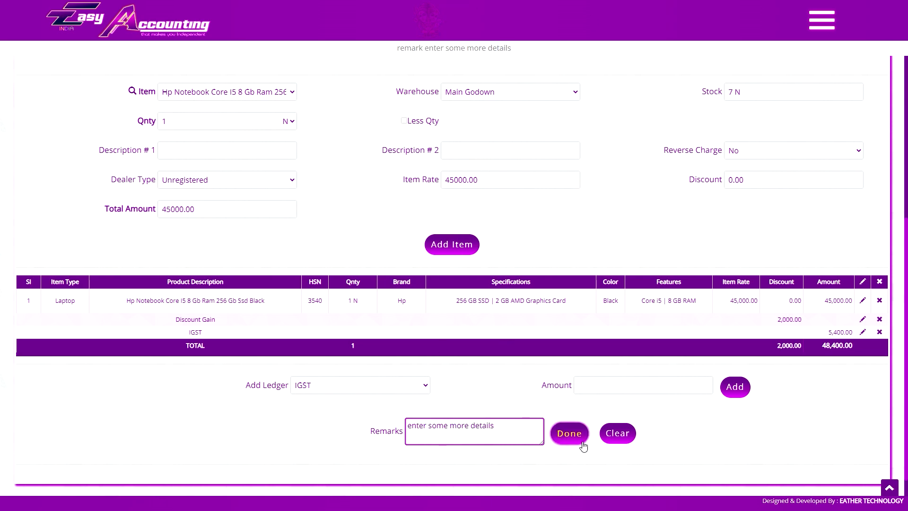
left_click(577, 439)
scroll(490, 133, "down", 5)
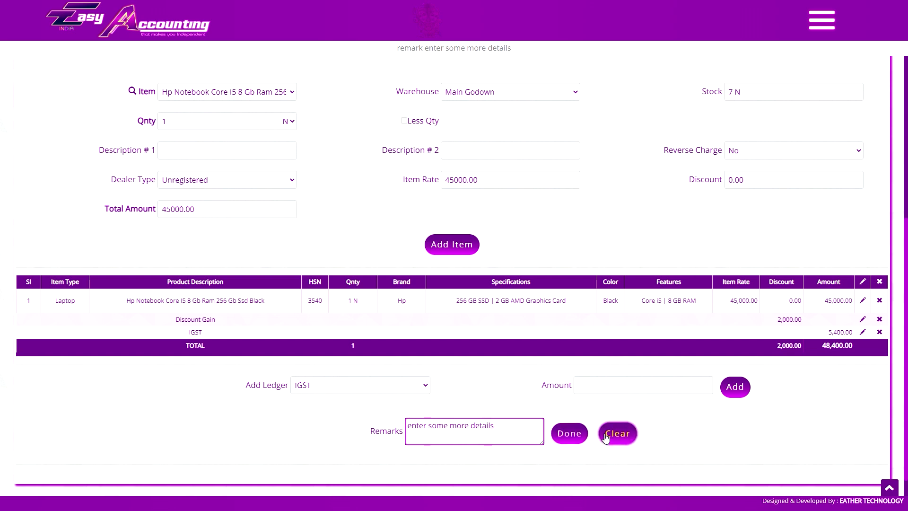
scroll(548, 305, "up", 3)
scroll(548, 306, "up", 2)
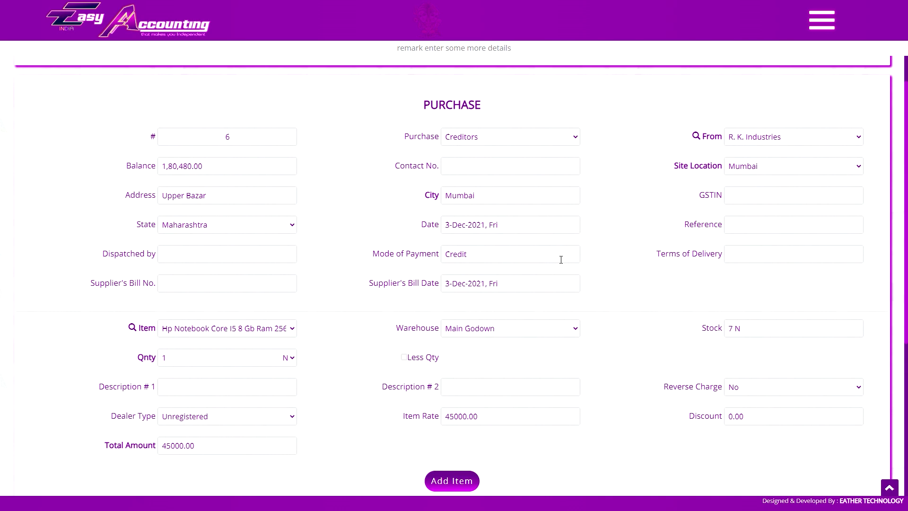
scroll(561, 259, "down", 5)
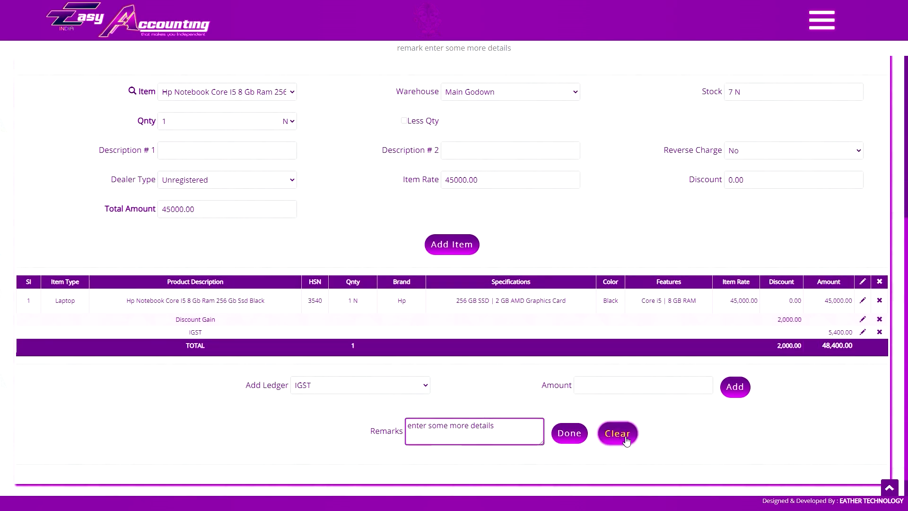
left_click(617, 433)
left_click(501, 43)
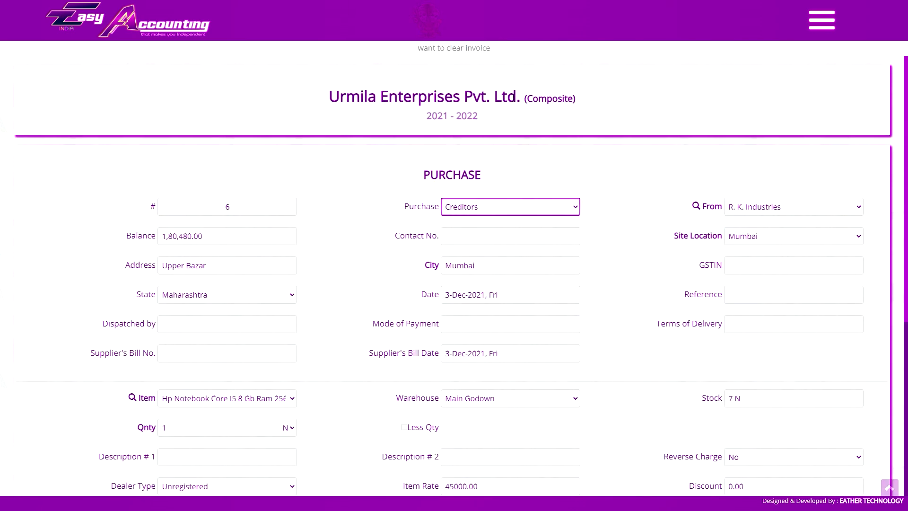
Delete the Samsung Galaxy Note 4 line and the 1,800 Transport Charges ledger, leaving a -160.00 total.
scroll(591, 239, "down", 6)
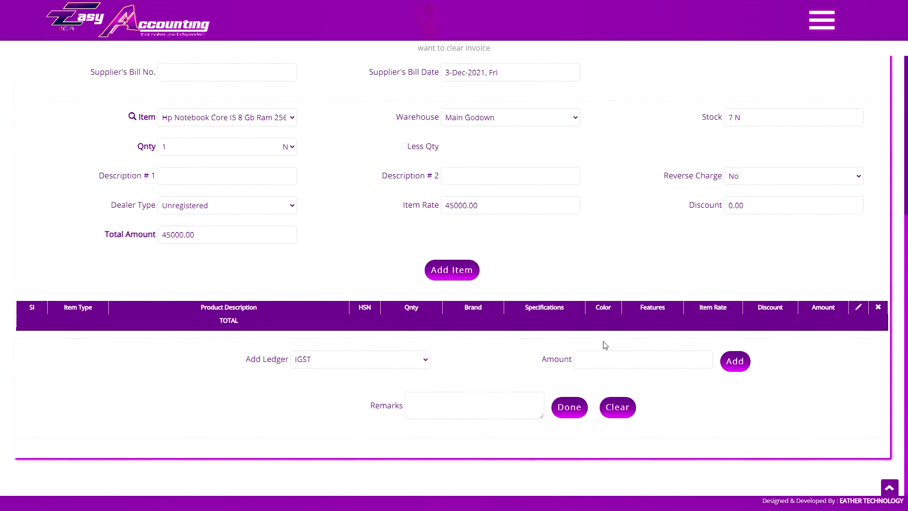
scroll(584, 339, "up", 4)
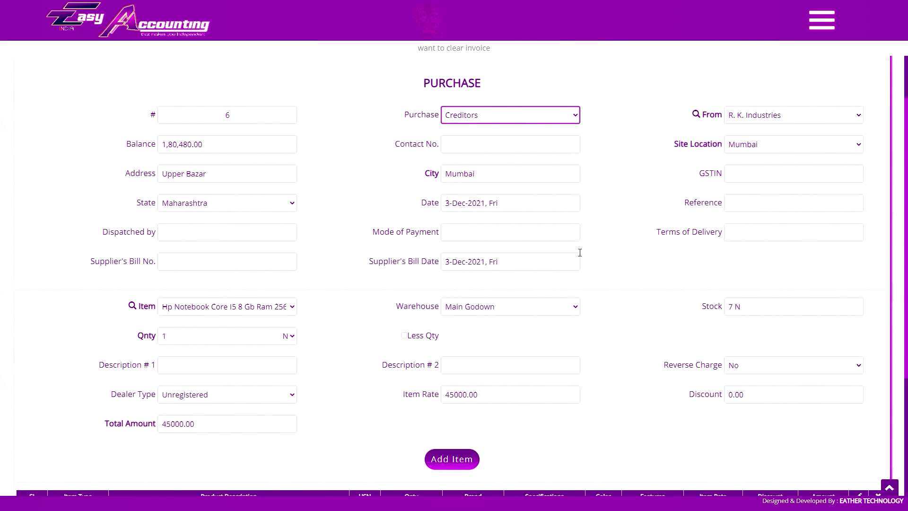
scroll(582, 258, "down", 4)
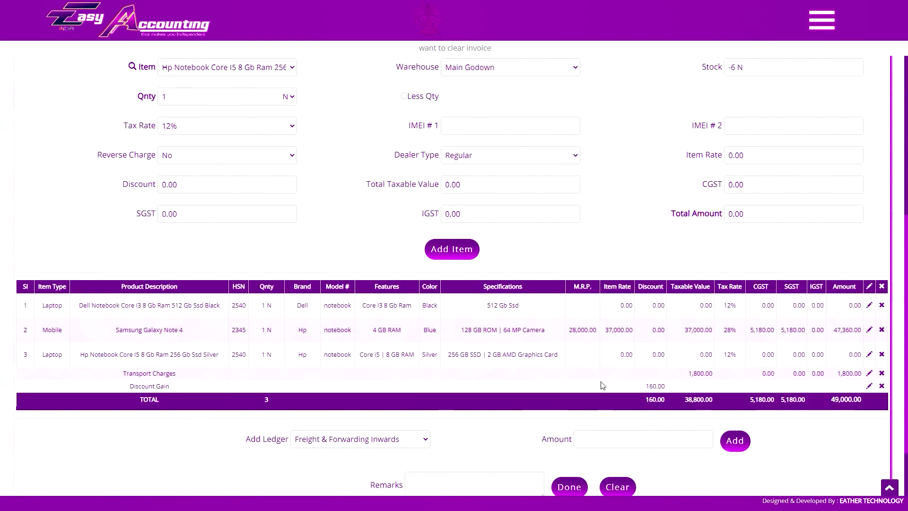
left_click(881, 330)
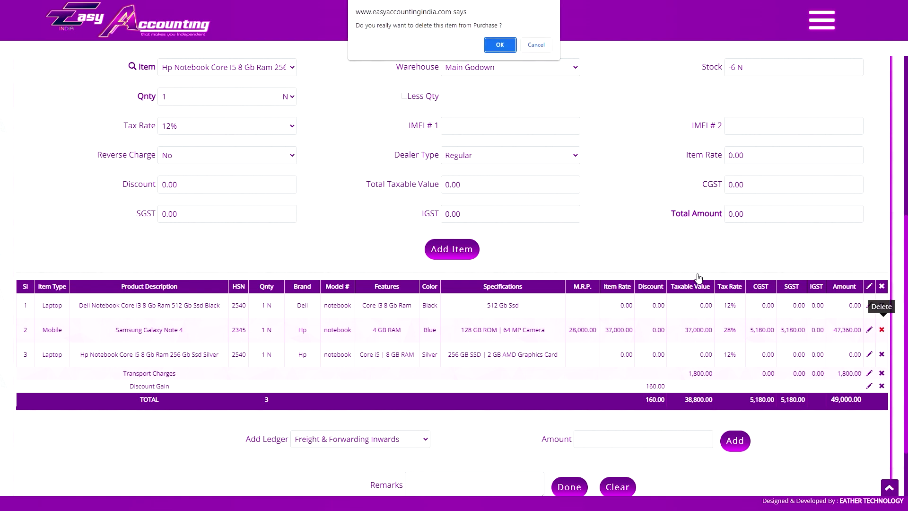
left_click(538, 45)
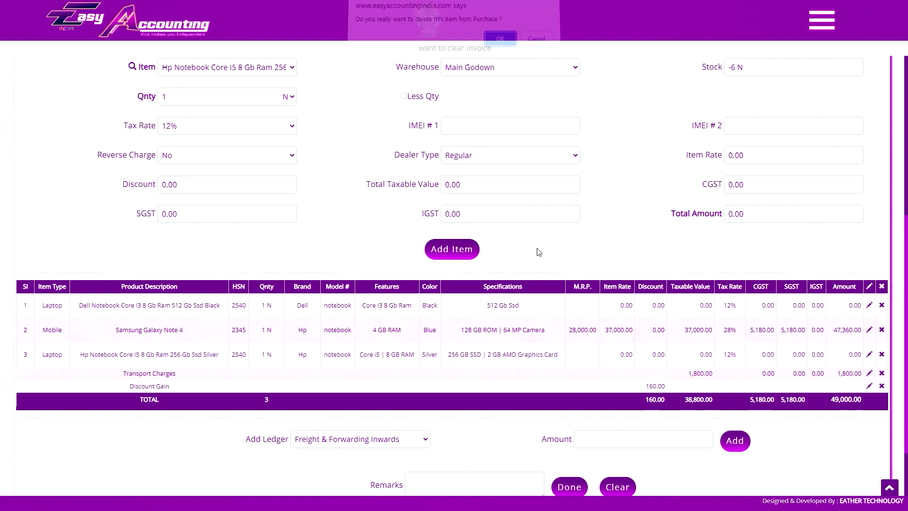
left_click(496, 47)
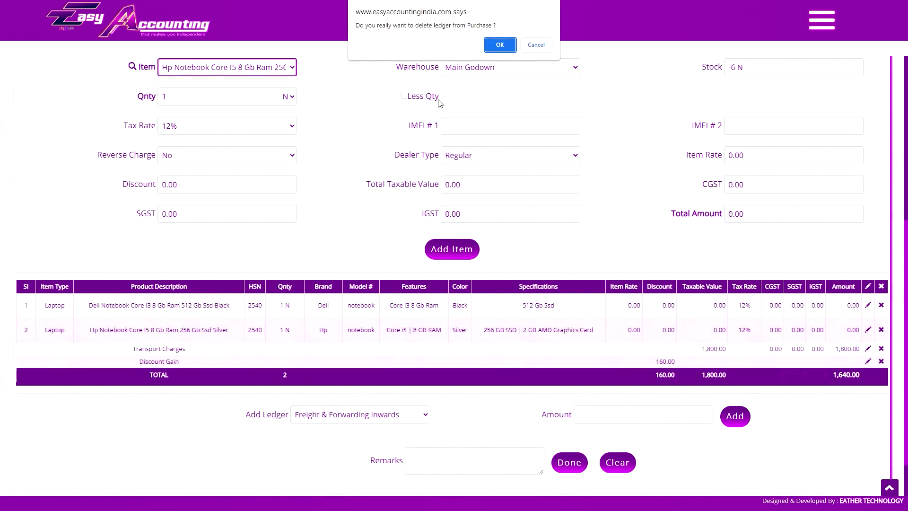
left_click(500, 45)
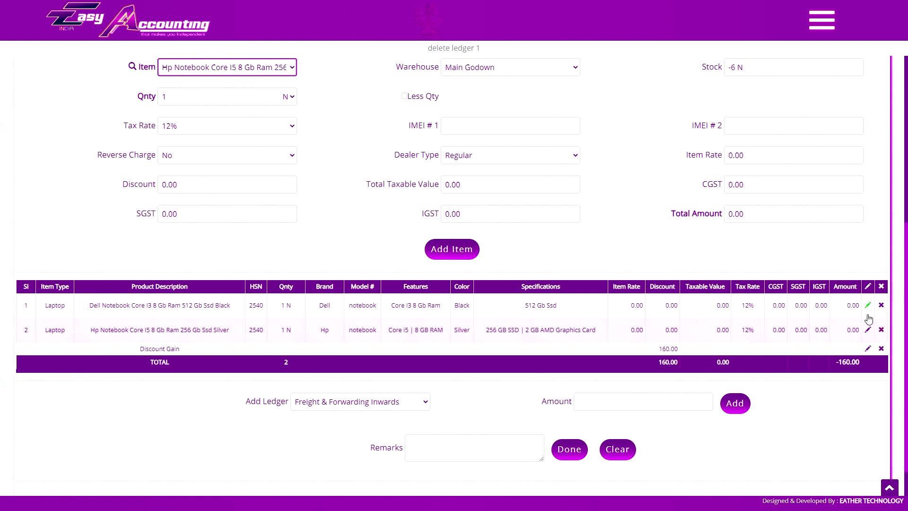
Change the Dell laptop line's rate to 47000 so its amount becomes 52,640.
left_click(868, 305)
left_click(799, 156)
type("47000")
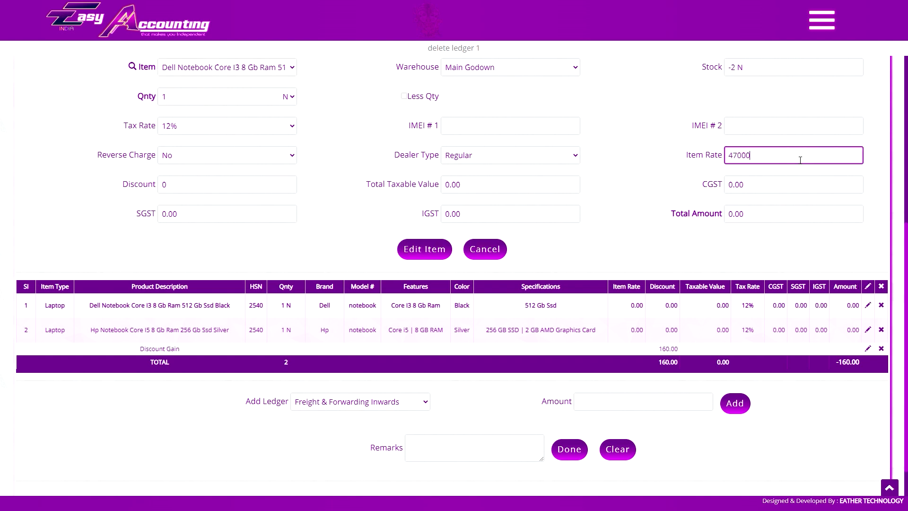
key("Tab")
left_click(419, 251)
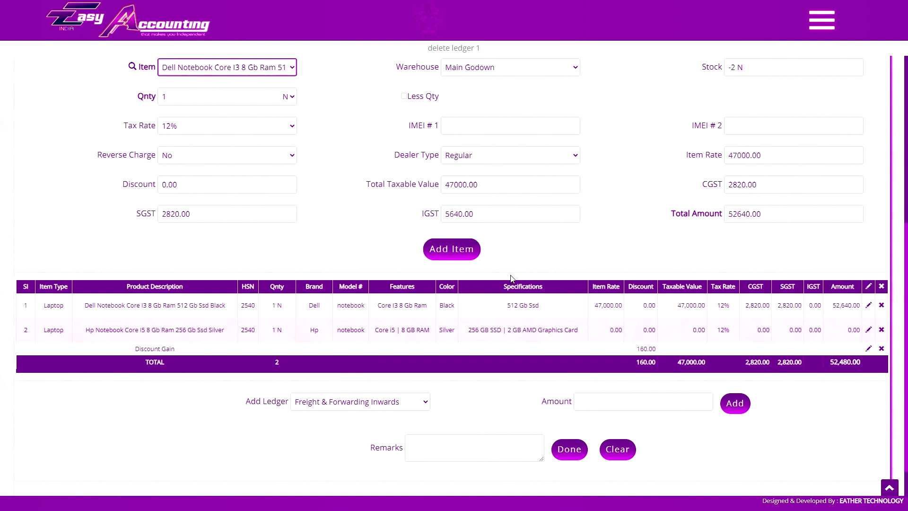
Change the Discount Gain ledger amount to 1,000.
left_click(869, 350)
double_click(620, 397)
type("1000")
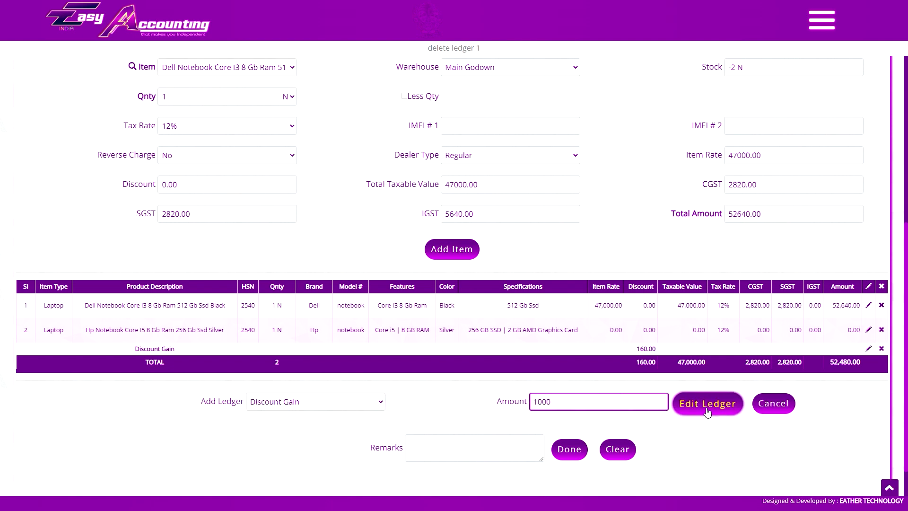
left_click(708, 403)
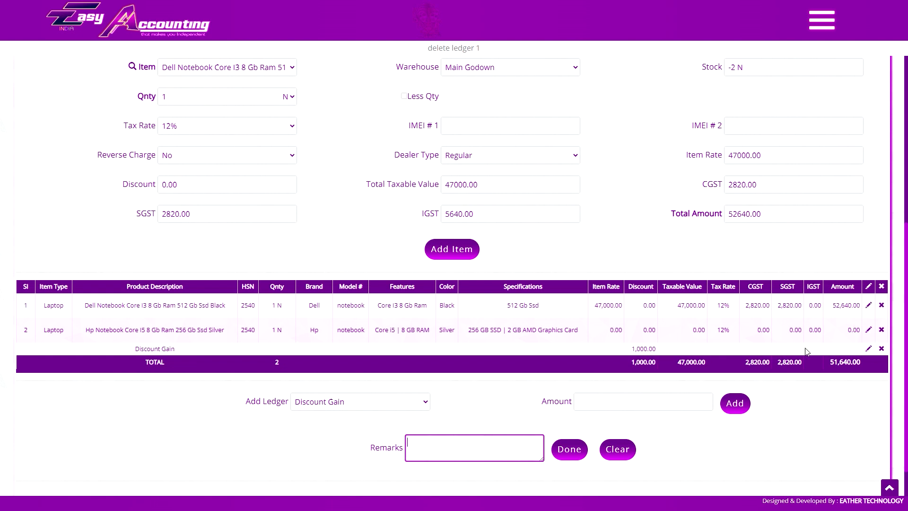
Reopen the Dell laptop and Discount Gain lines, then abandon both edits unchanged.
left_click(868, 305)
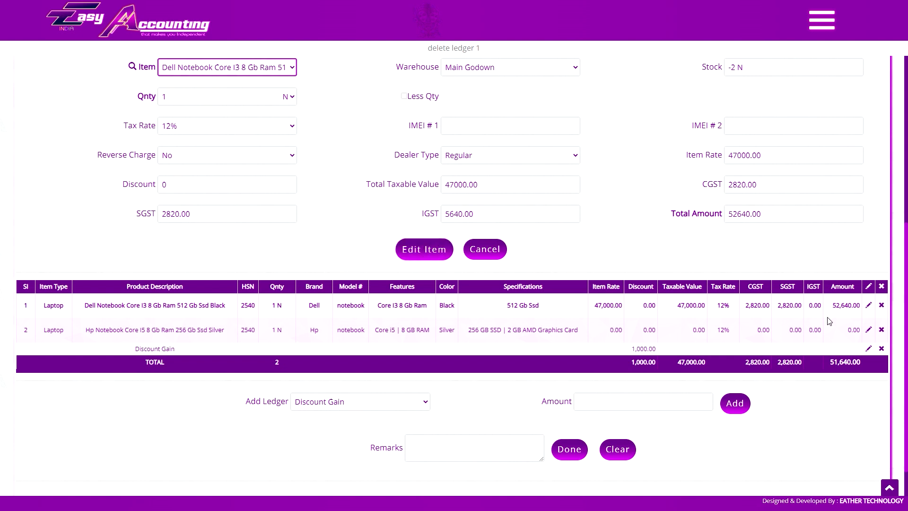
left_click(869, 348)
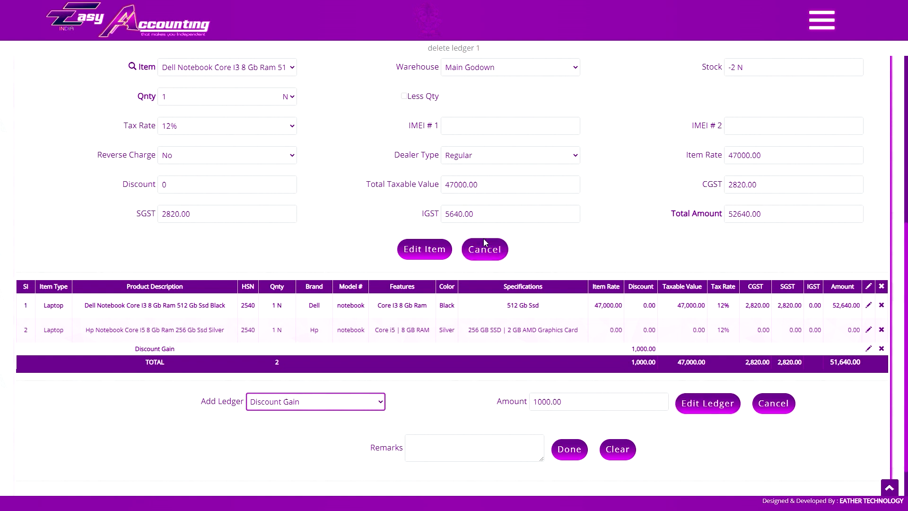
scroll(512, 290, "up", 1)
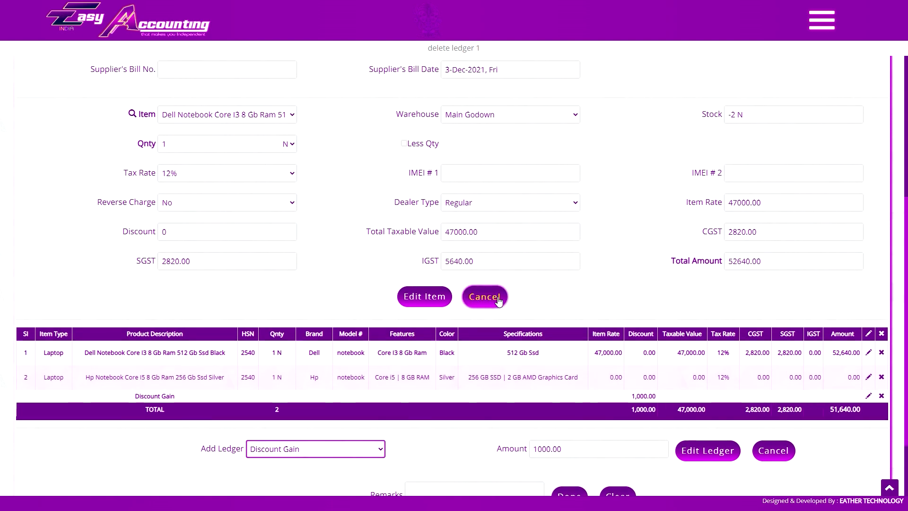
left_click(500, 302)
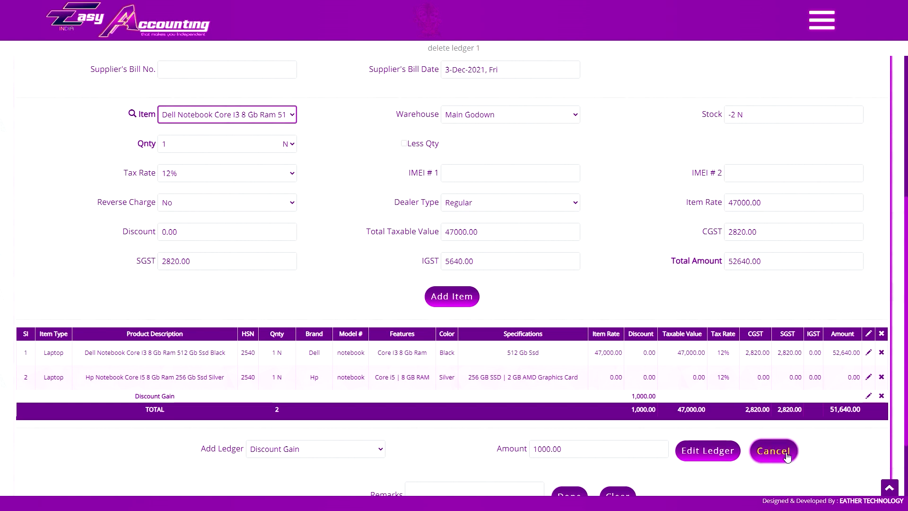
left_click(787, 454)
scroll(588, 136, "up", 6)
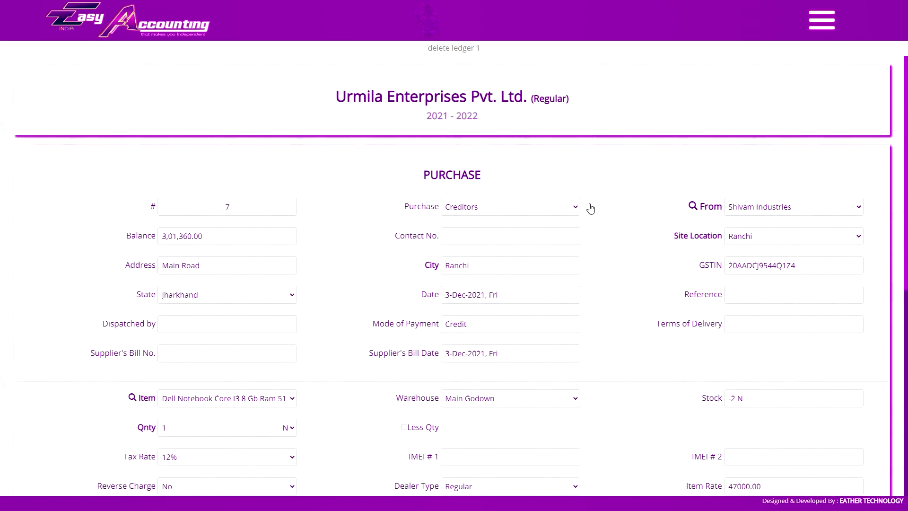
Start a new Fixed Assets ledger named 'repair and maintenance @ 18%'.
scroll(592, 218, "down", 3)
scroll(589, 270, "up", 3)
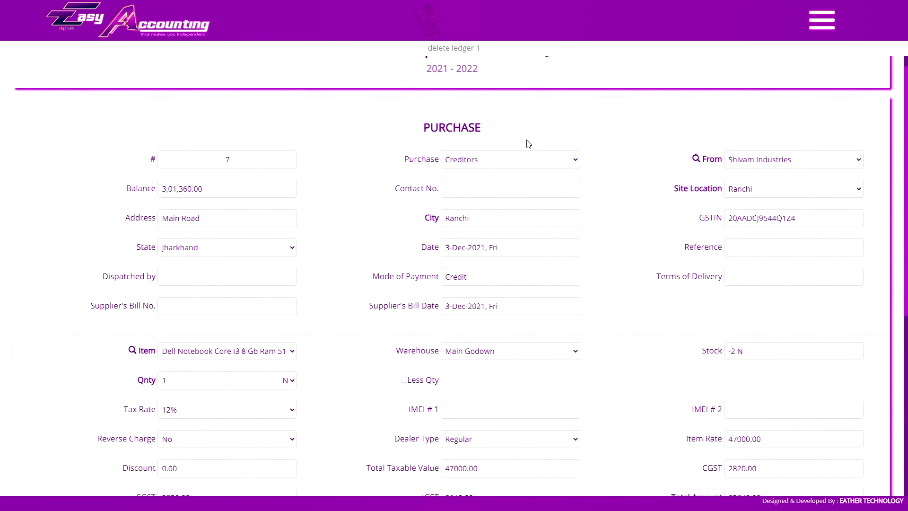
scroll(489, 194, "down", 2)
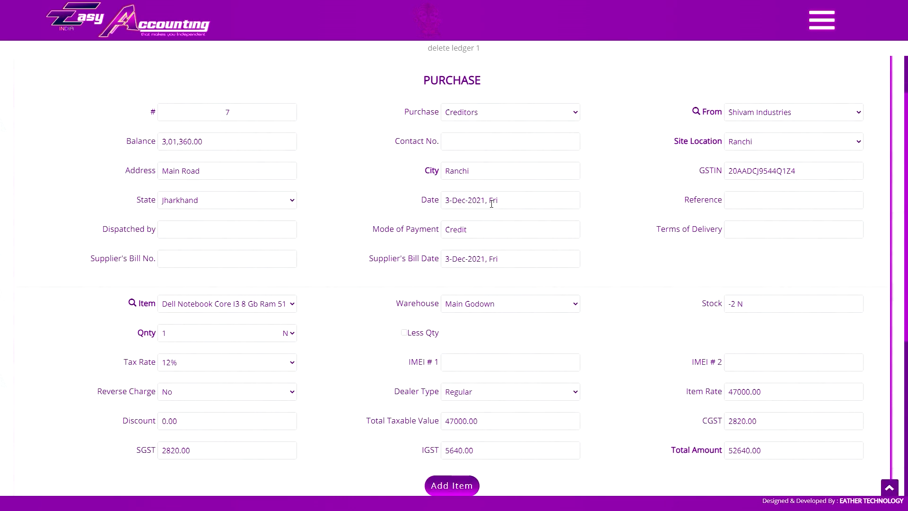
scroll(569, 275, "down", 3)
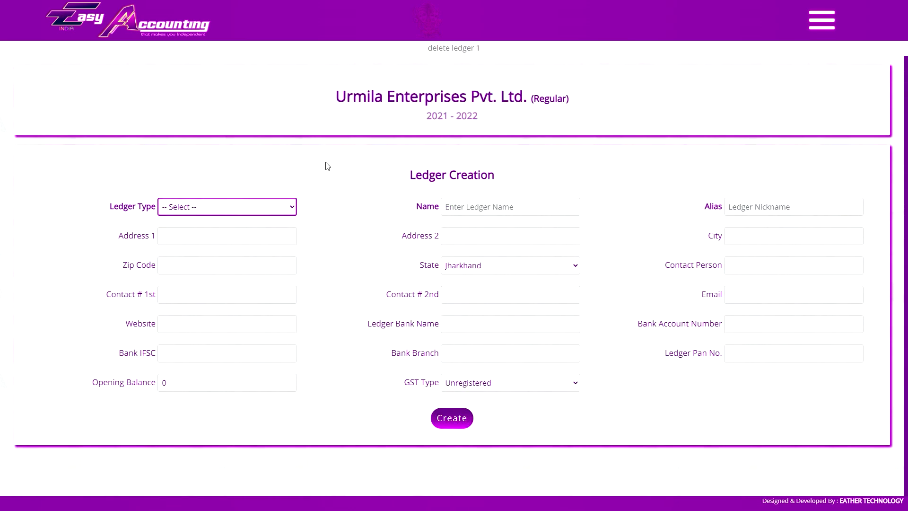
left_click(246, 208)
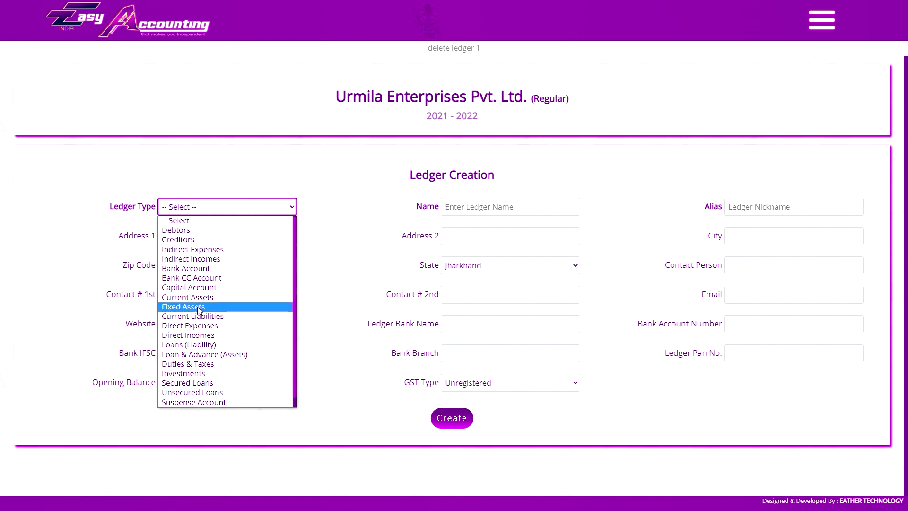
left_click(197, 307)
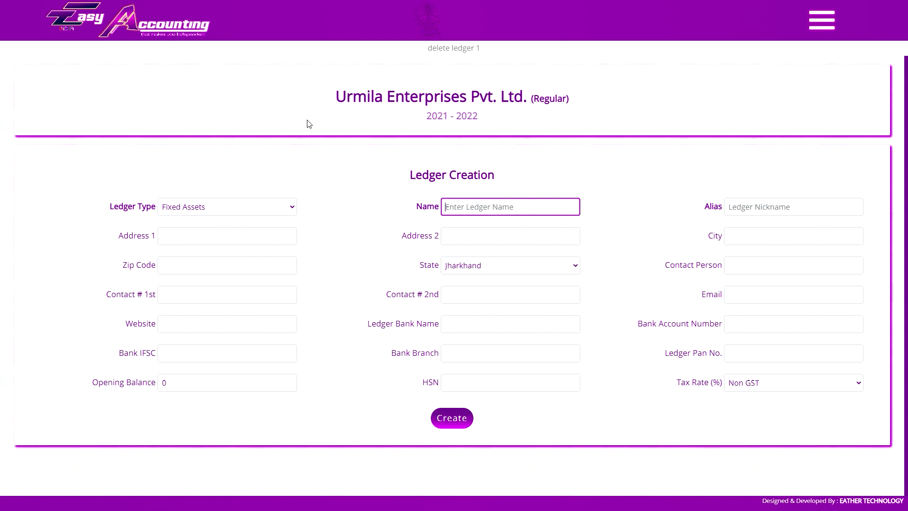
type("repair and maintenance at 18%")
double_click(536, 207)
type("@")
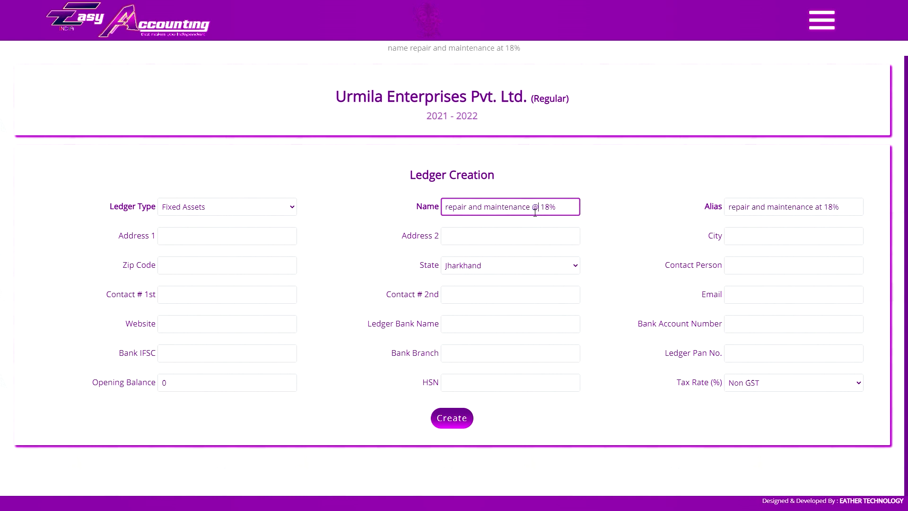
Set the ledger's tax rate to 18% (IGST), enter its HSN code, and create it.
left_click(767, 383)
left_click(757, 358)
left_click(509, 386)
type("9987")
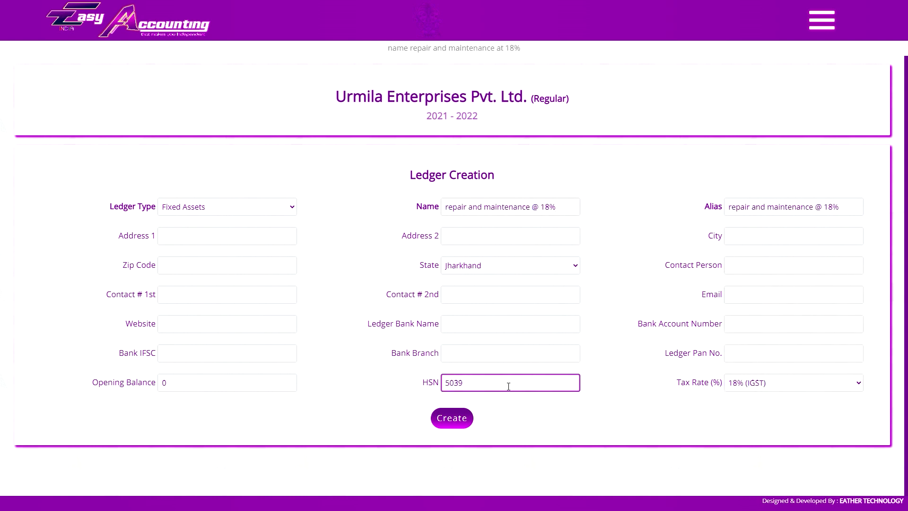
left_click(451, 419)
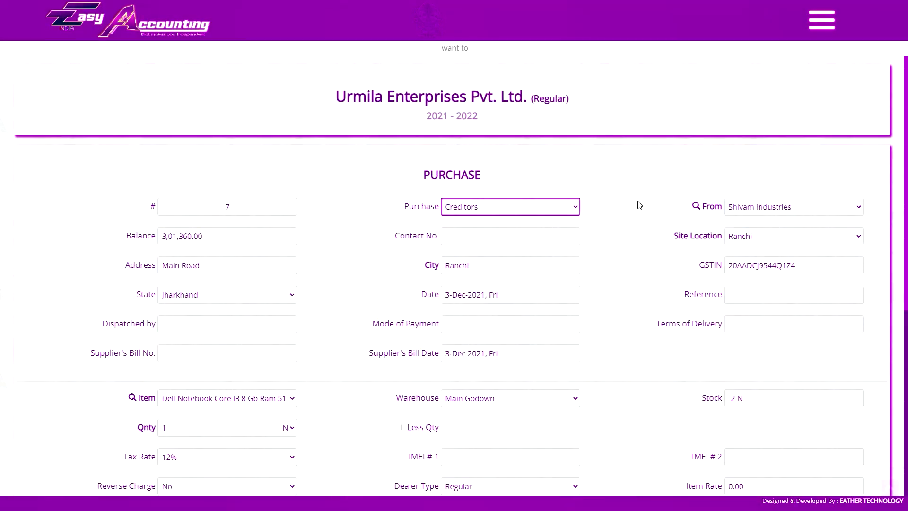
Add a 65,000 Repair And Maintenance @ 18% ledger line to the purchase.
scroll(603, 229, "down", 6)
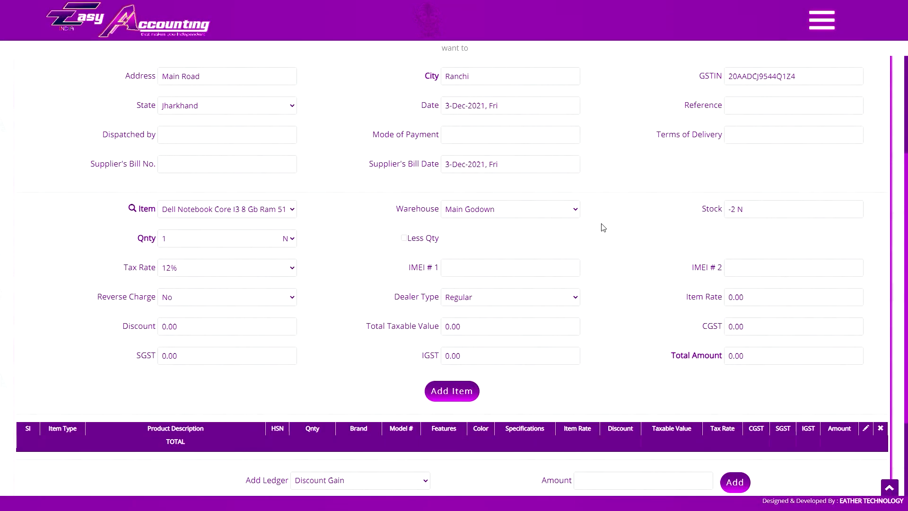
left_click(359, 359)
left_click(369, 330)
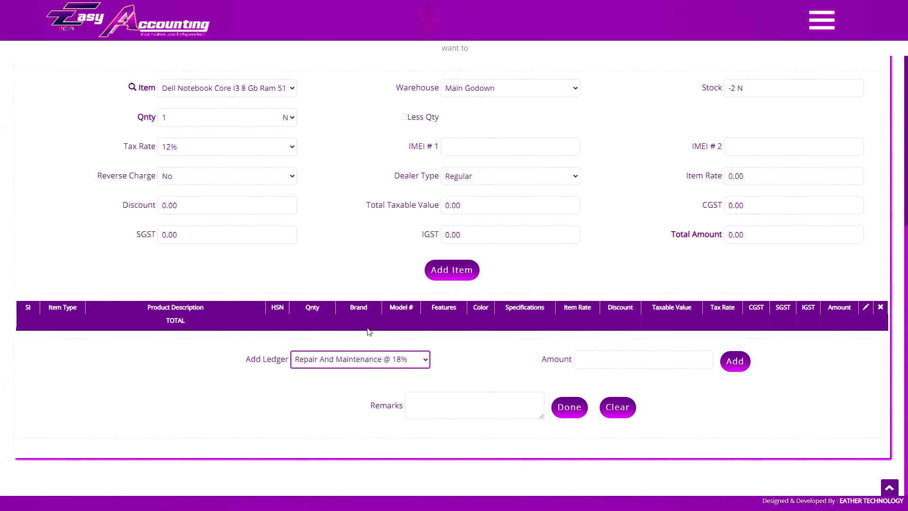
left_click(602, 361)
type("65000")
left_click(735, 361)
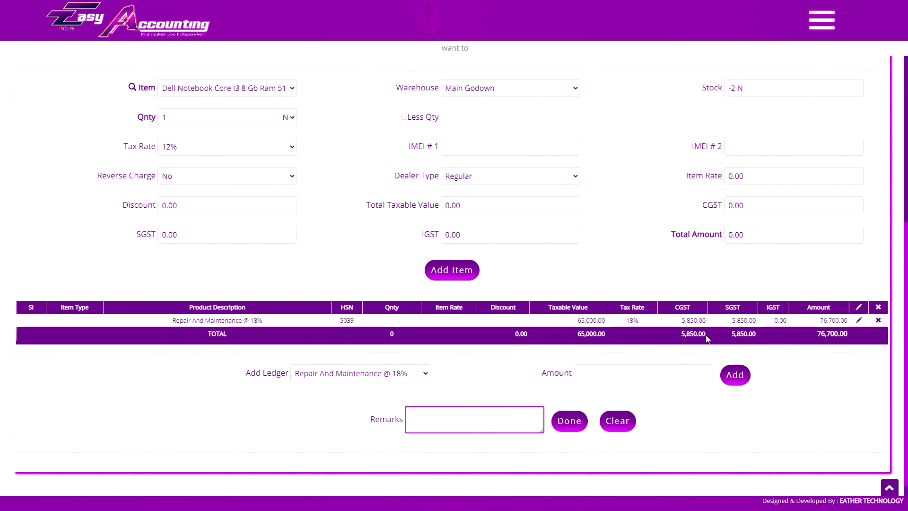
Save purchase #7 with supplier's bill number 37, then load December's GSTR-2 report.
left_click(570, 420)
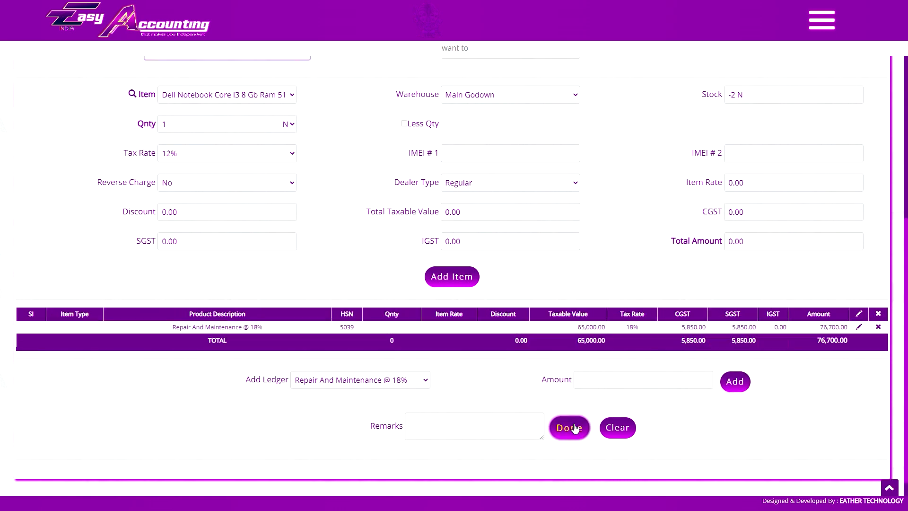
type("37")
scroll(540, 426, "down", 3)
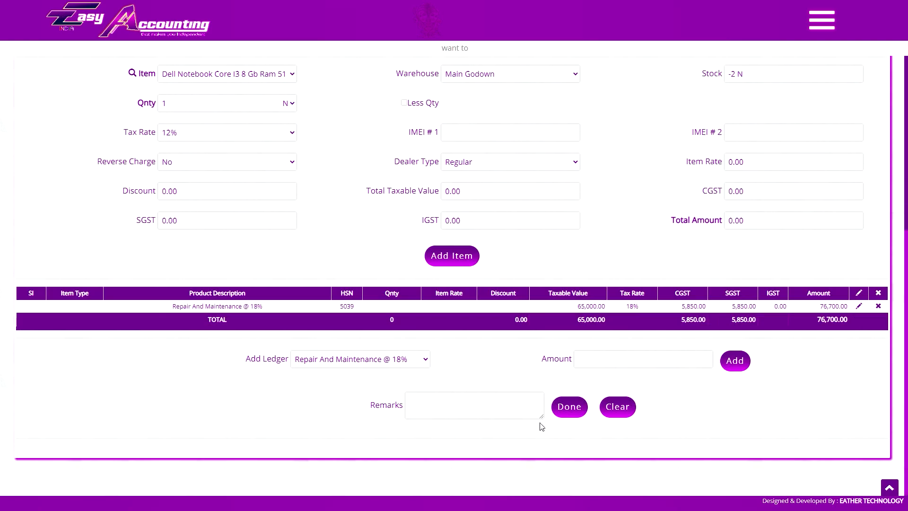
left_click(570, 405)
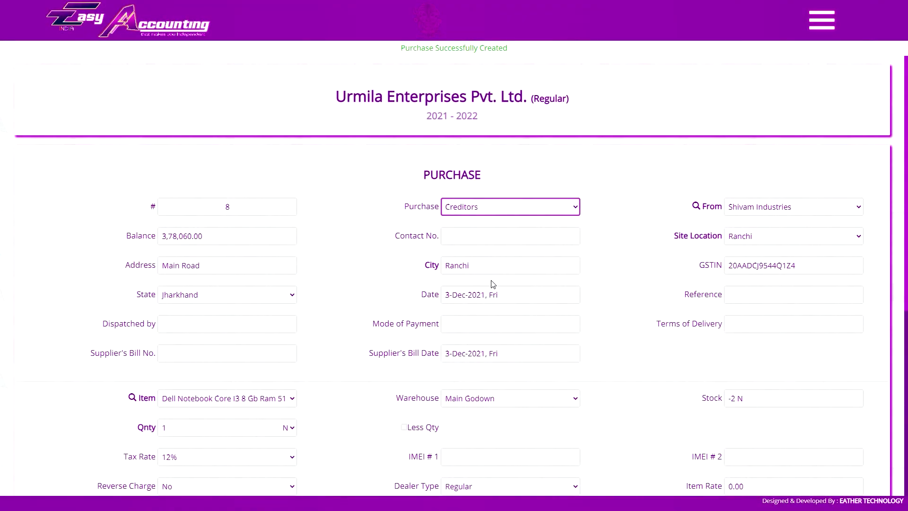
left_click(734, 203)
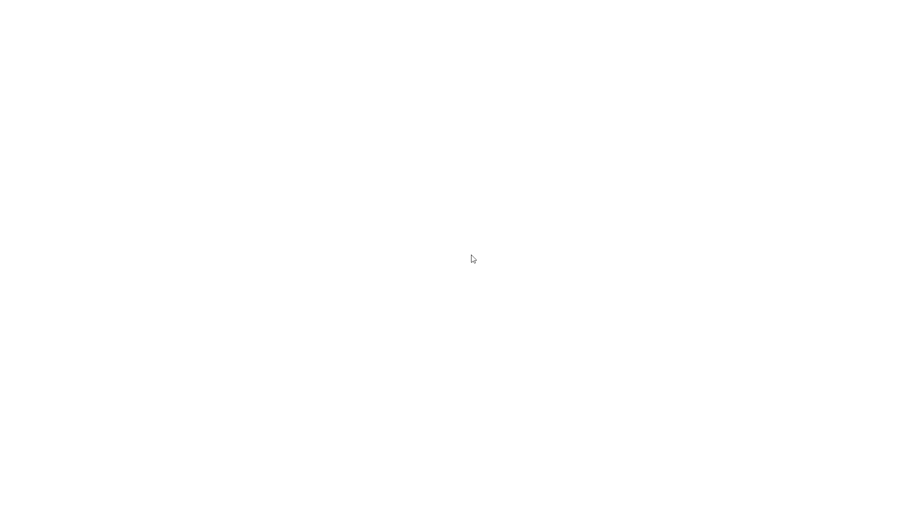
Scroll through the December GSTR-2 B2B invoices, Final Report and HSN Summary.
scroll(470, 257, "down", 2)
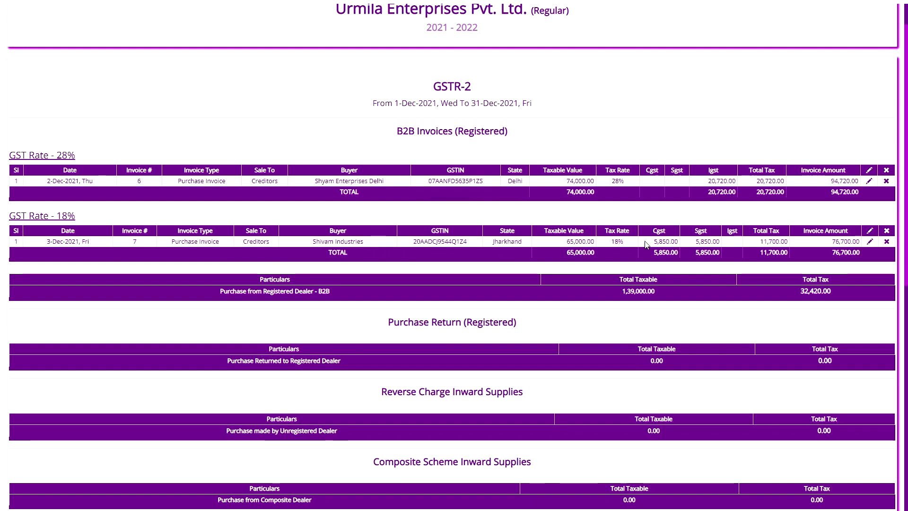
scroll(743, 266, "down", 6)
scroll(742, 266, "down", 3)
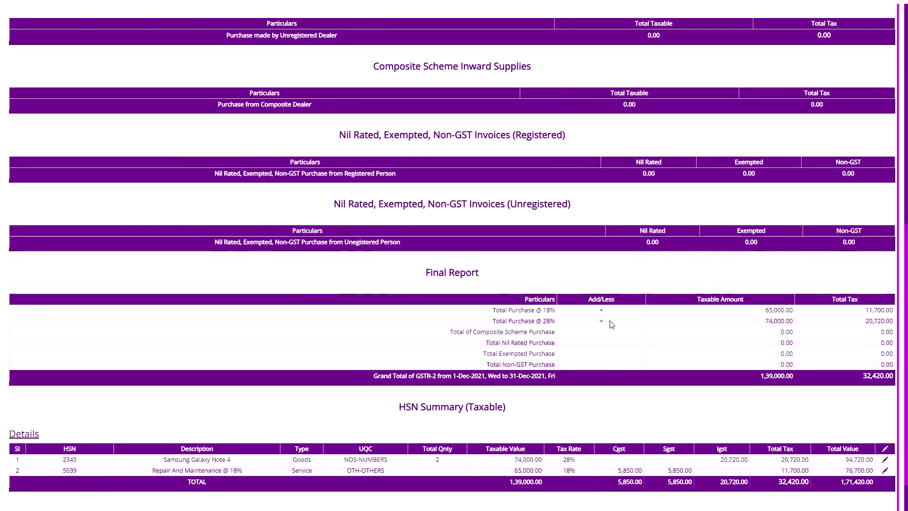
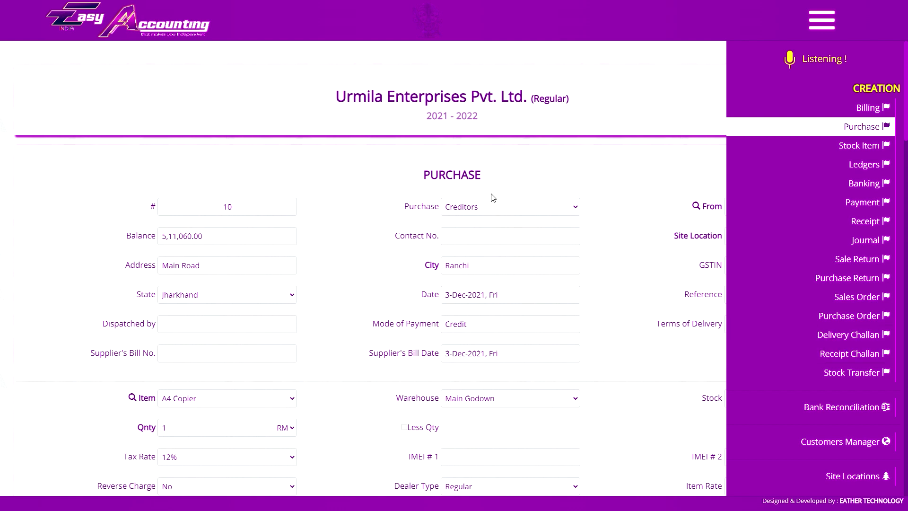
Open Receipt Challan #1 for Shivam Industries with an A4 Copier line prefilled.
scroll(521, 197, "down", 1)
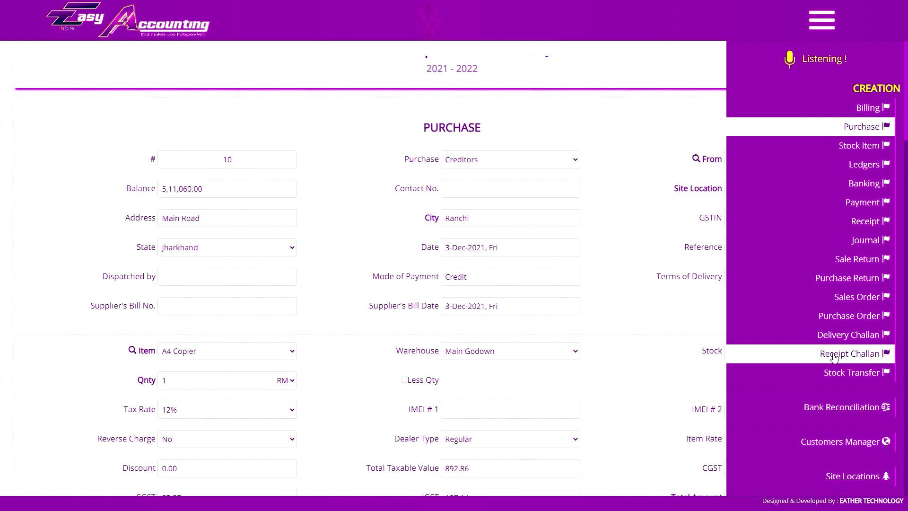
left_click(834, 358)
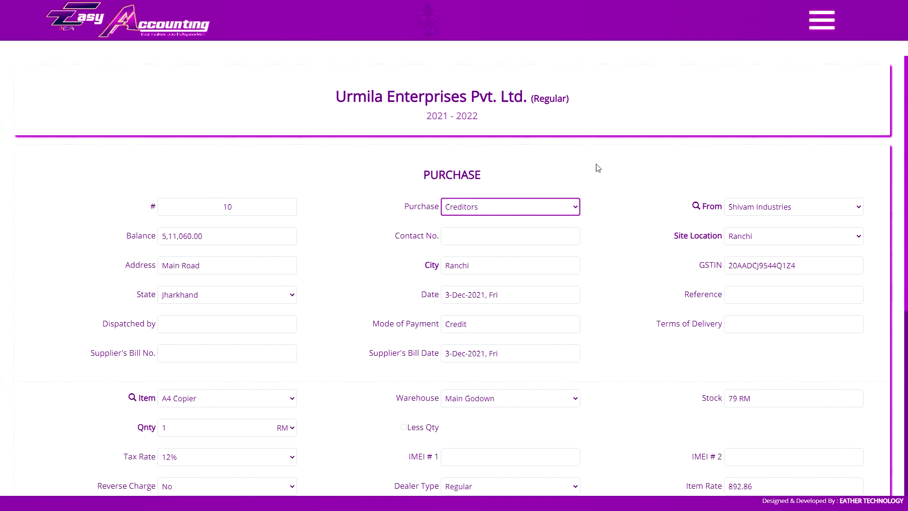
left_click(822, 20)
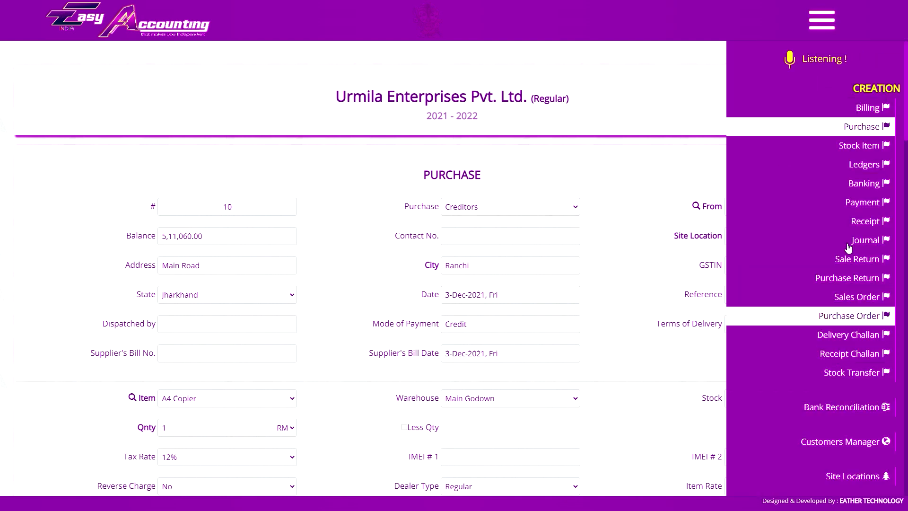
left_click(833, 358)
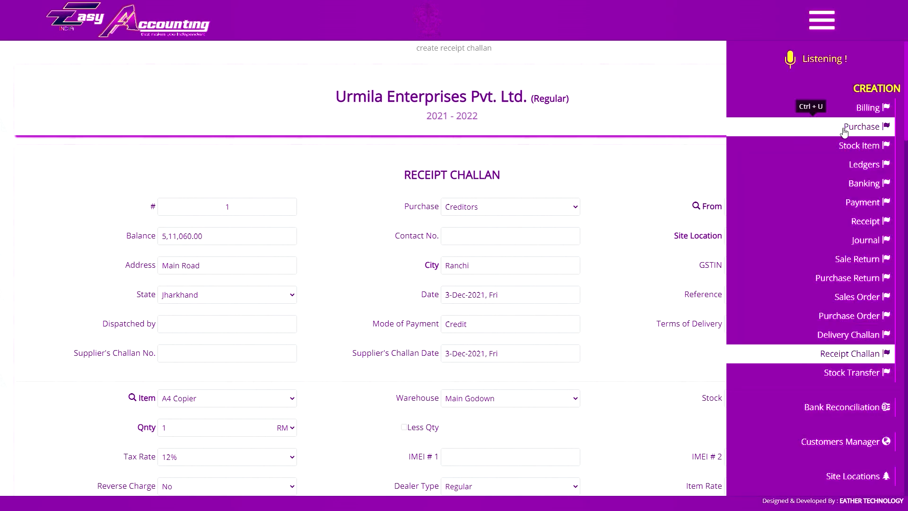
Add the A4 Copier line to the challan with a quantity of 60 RM.
scroll(541, 258, "down", 2)
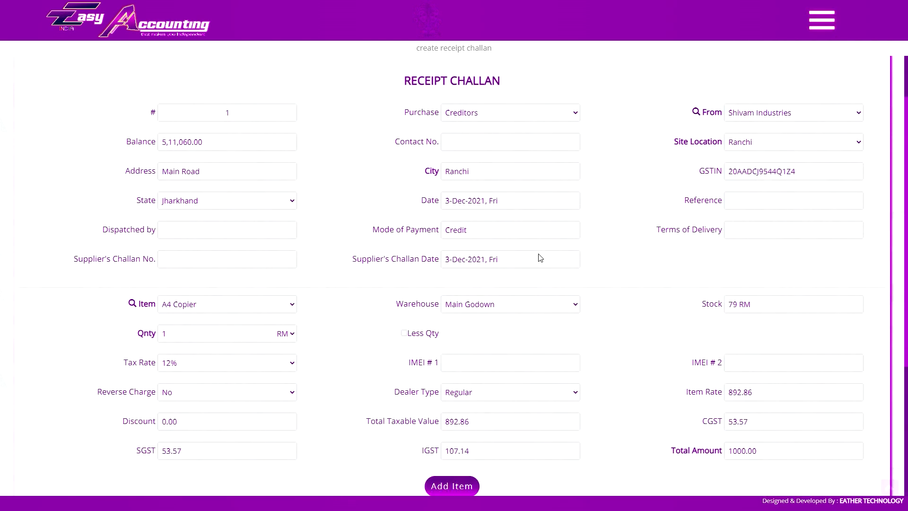
scroll(541, 258, "down", 2)
scroll(438, 381, "up", 1)
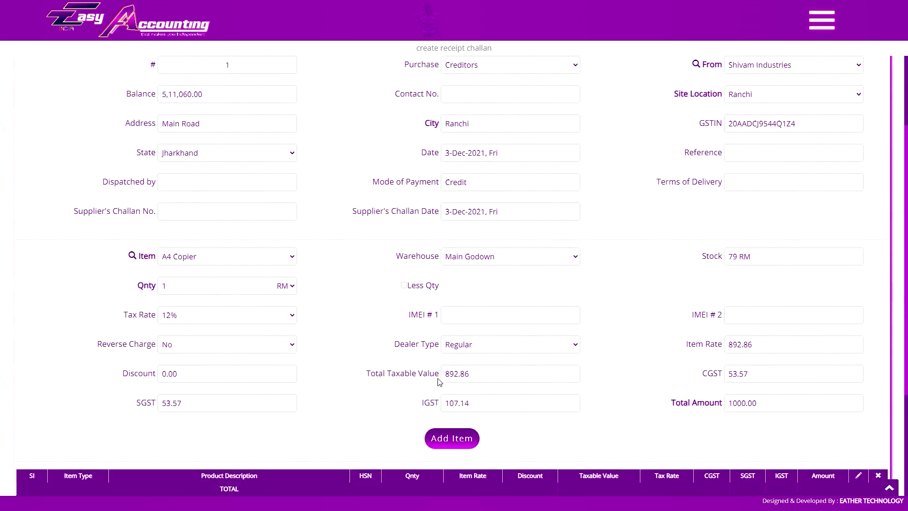
scroll(438, 381, "down", 2)
scroll(330, 310, "up", 5)
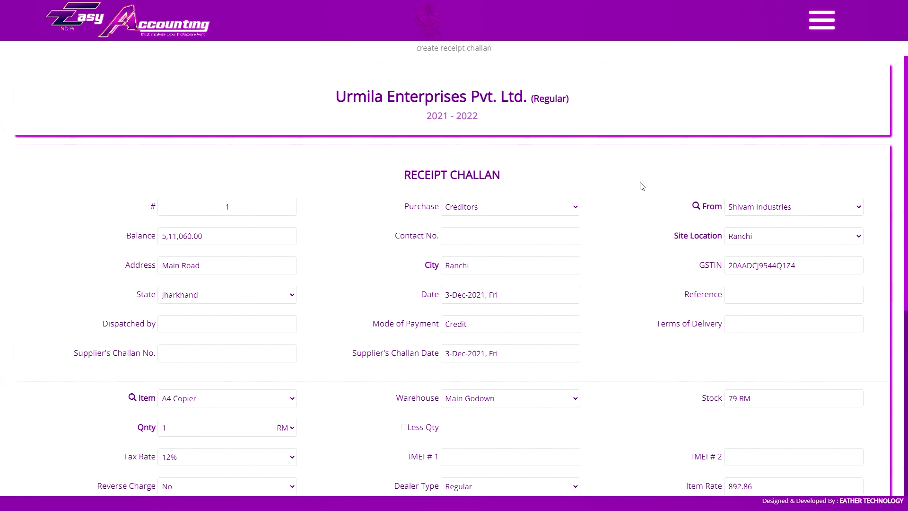
scroll(606, 227, "down", 4)
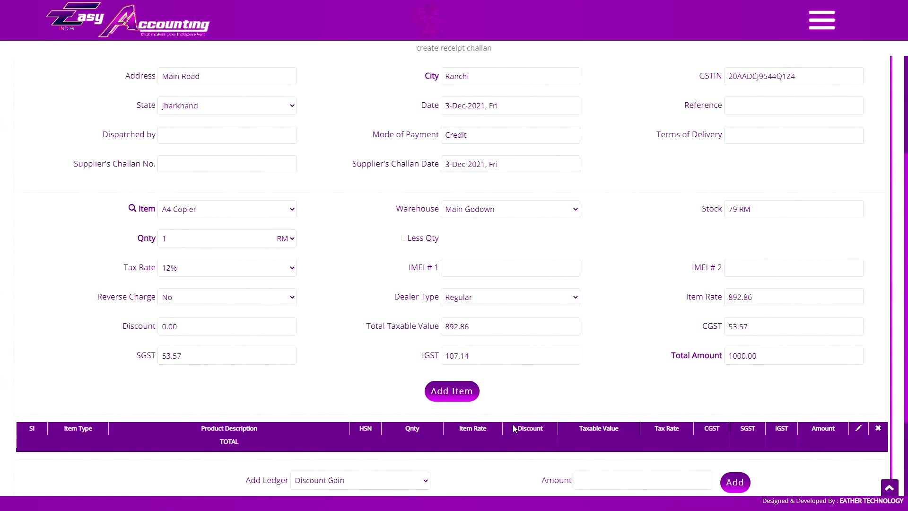
scroll(515, 428, "down", 1)
left_click(453, 343)
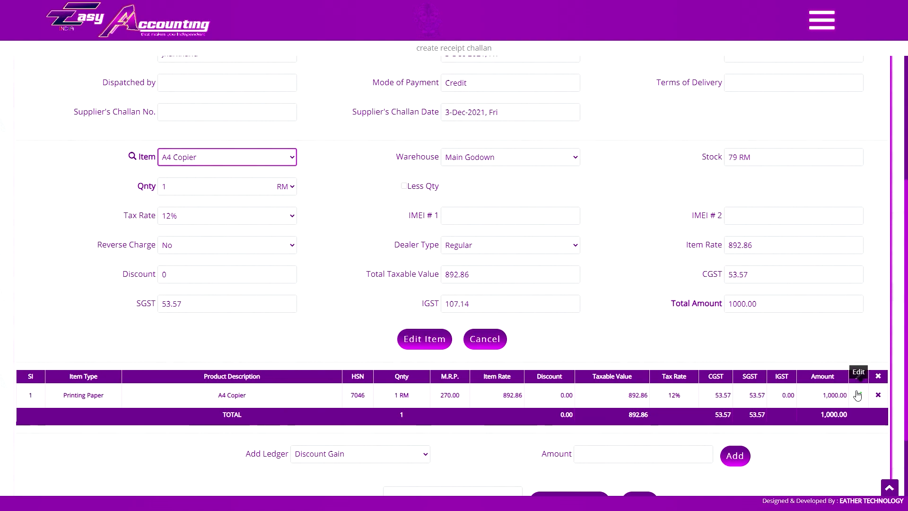
type("60")
left_click(430, 338)
Enter supplier's challan number 6 and save the receipt challan.
scroll(431, 337, "up", 4)
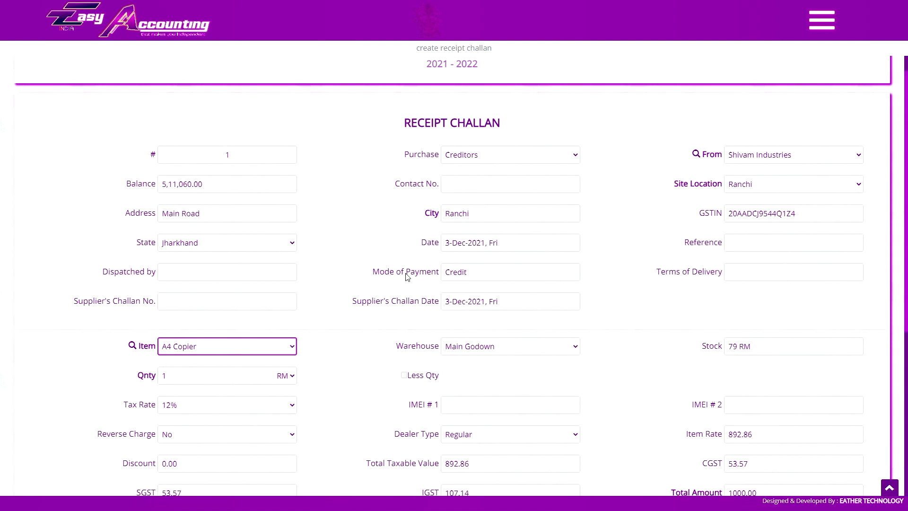
scroll(602, 257, "down", 2)
scroll(361, 300, "up", 2)
type("6")
key("Return")
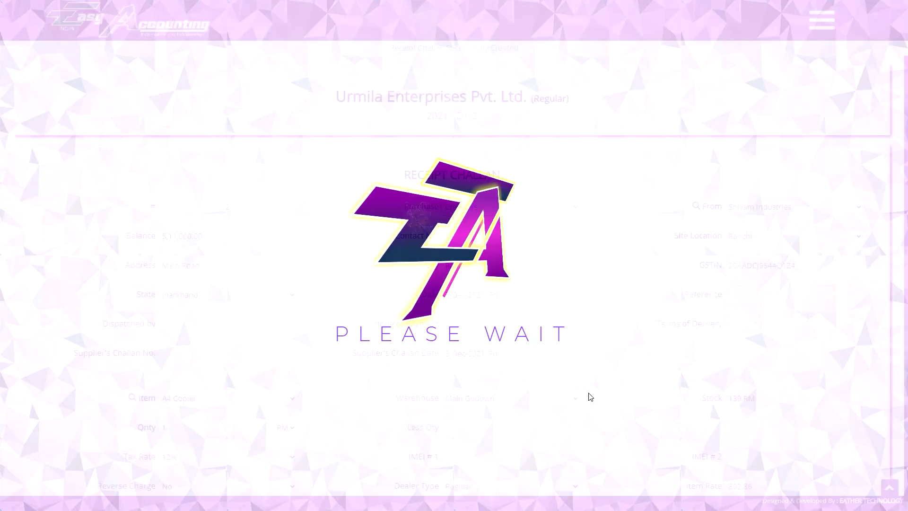
scroll(624, 292, "down", 2)
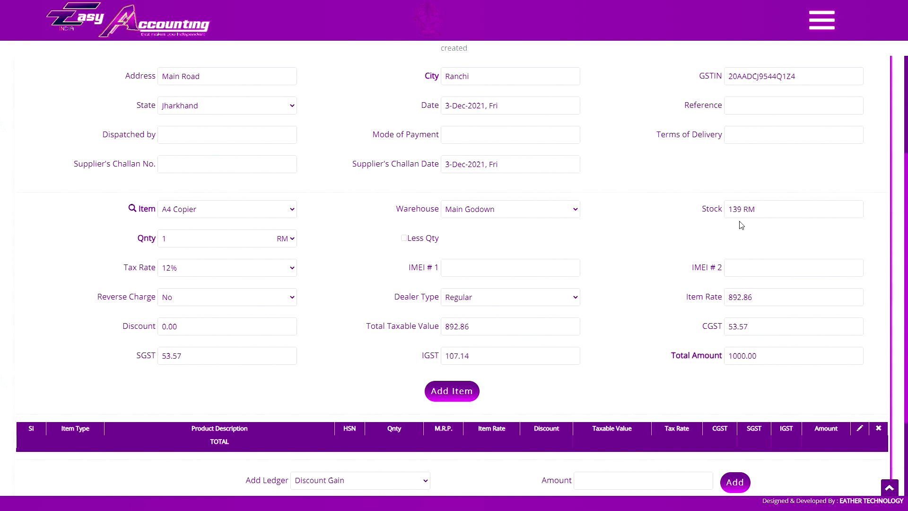
key("ctrl+m")
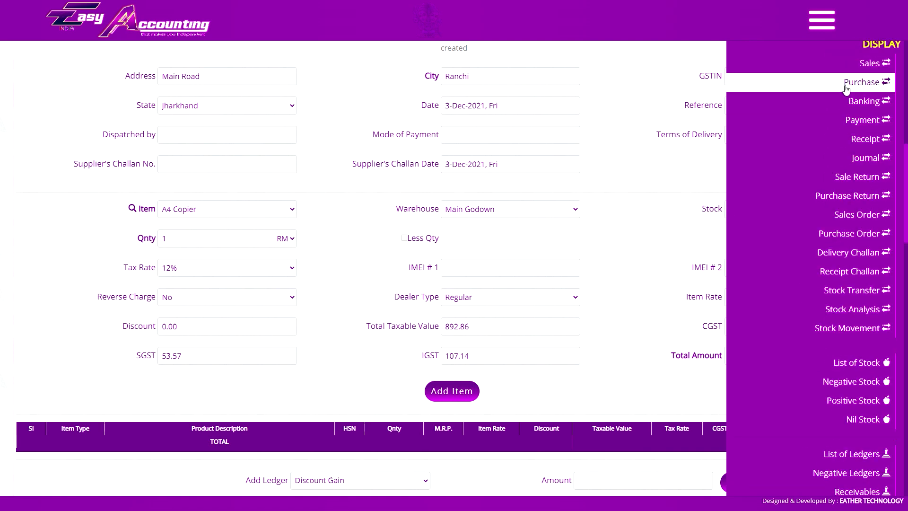
Open the List of Purchase and try the By Month criteria with April.
left_click(705, 188)
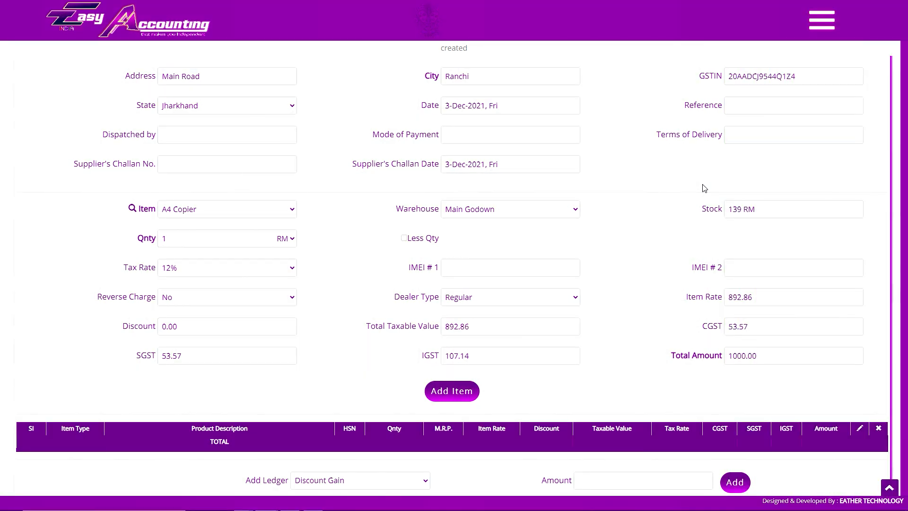
key("ctrl+m")
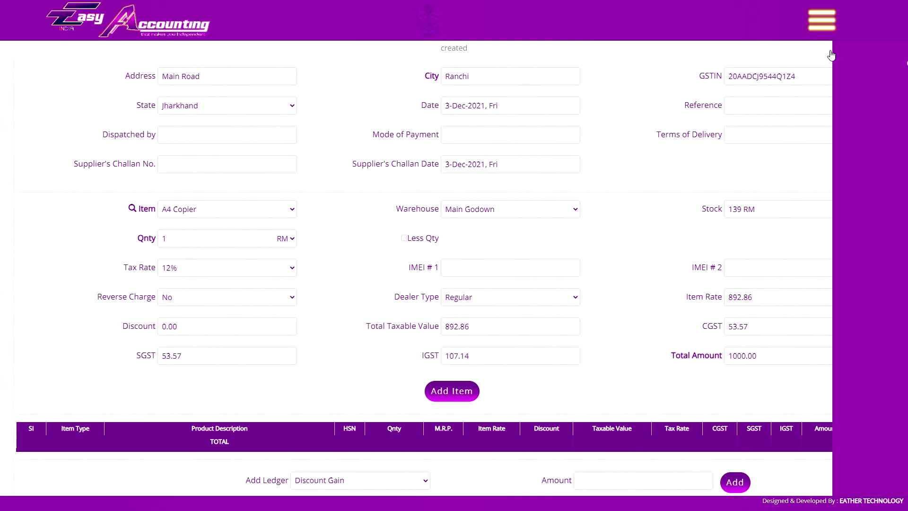
left_click(855, 175)
left_click(503, 200)
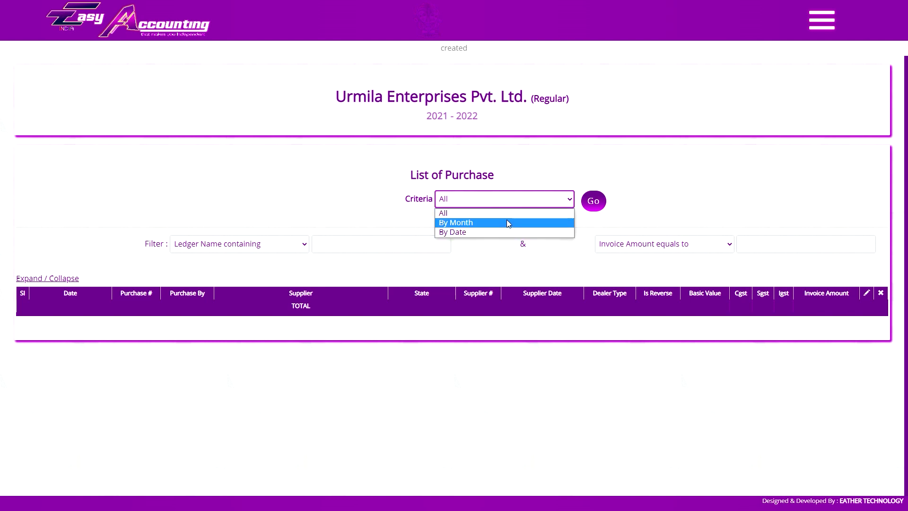
left_click(528, 203)
left_click(519, 205)
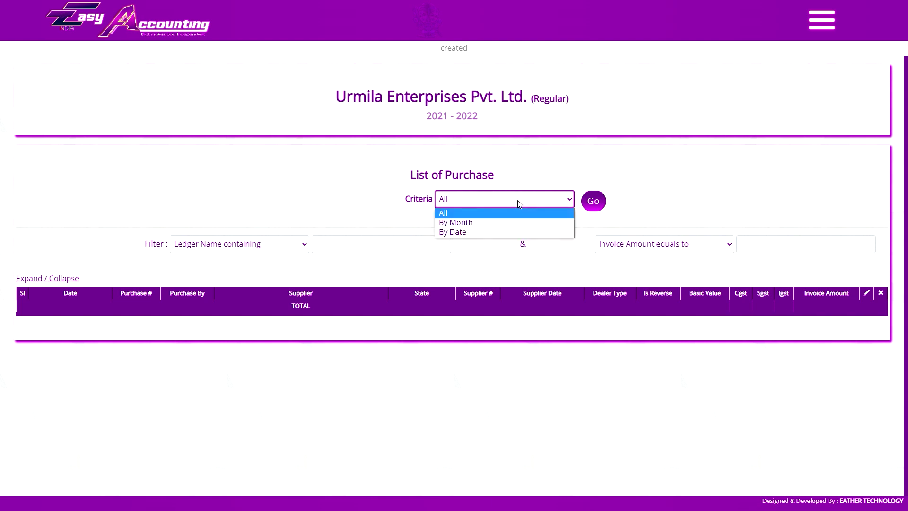
left_click(483, 222)
left_click(589, 202)
left_click(632, 245)
Switch the purchase list criteria to By Date, 1-May-2021 to 30-Sep-2021.
left_click(377, 201)
left_click(374, 214)
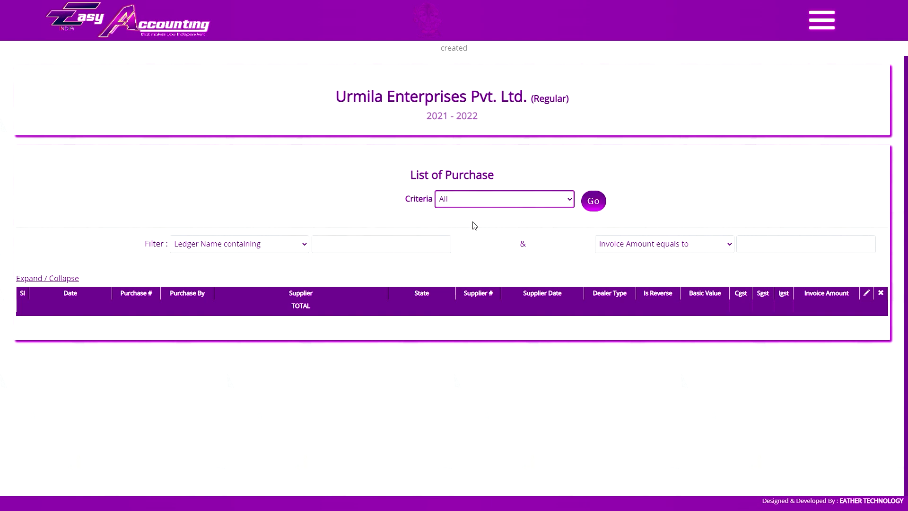
key("Down")
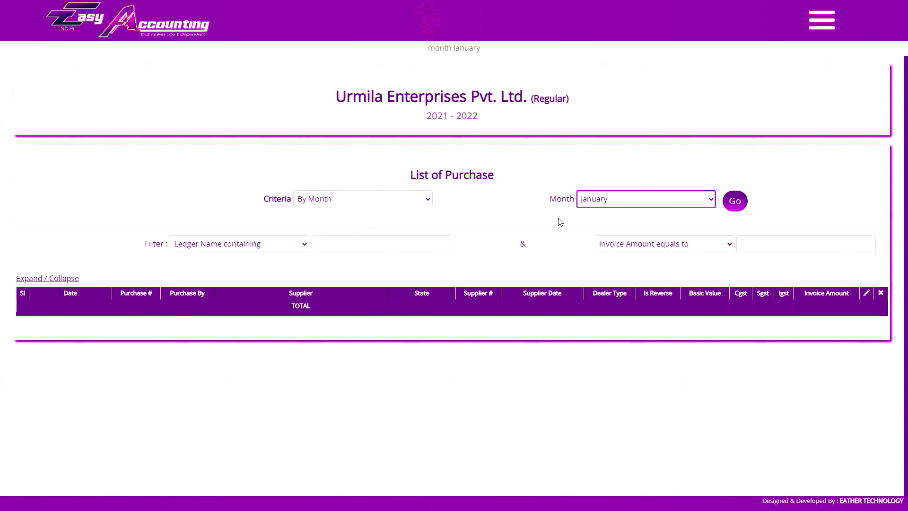
left_click(397, 203)
left_click(379, 231)
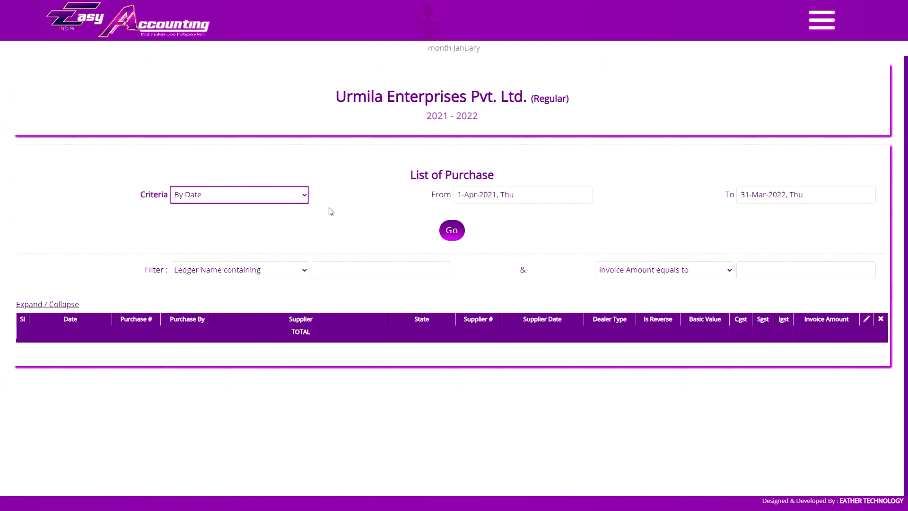
left_click(219, 194)
left_click(219, 212)
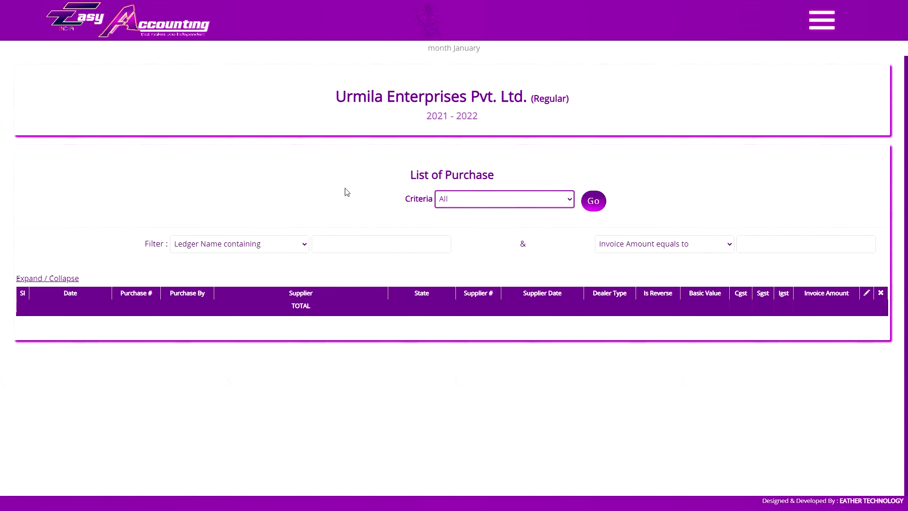
key("Down")
key("Down")
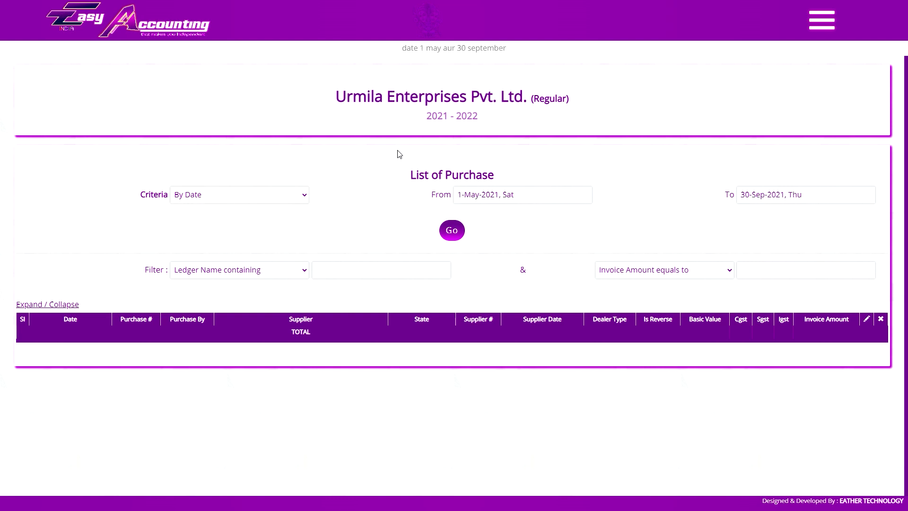
List purchases for 1-May to 30-Sep-2021, then return to All for the whole year.
left_click(452, 232)
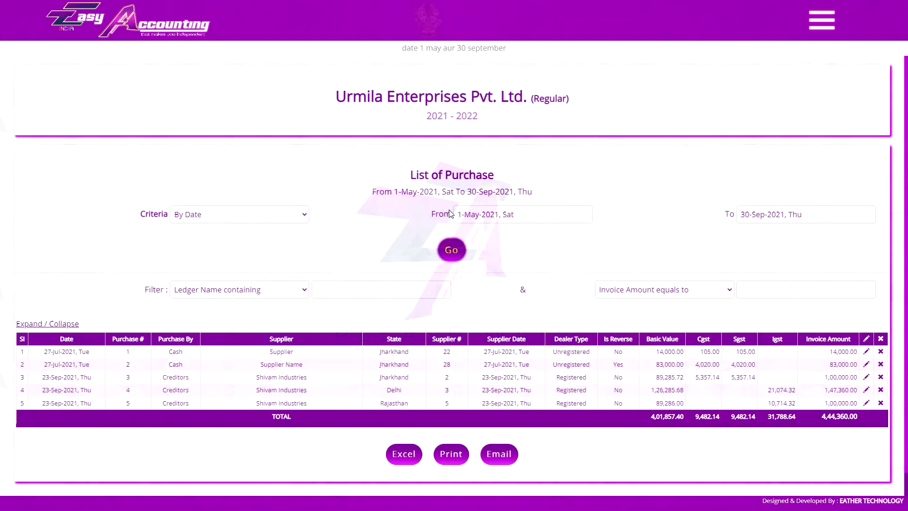
left_click(239, 194)
left_click(198, 211)
left_click(593, 220)
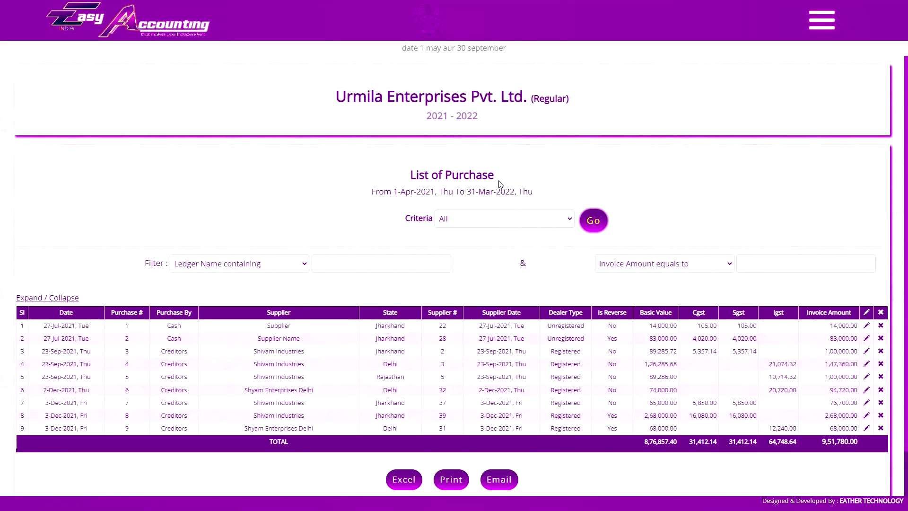
scroll(543, 284, "down", 1)
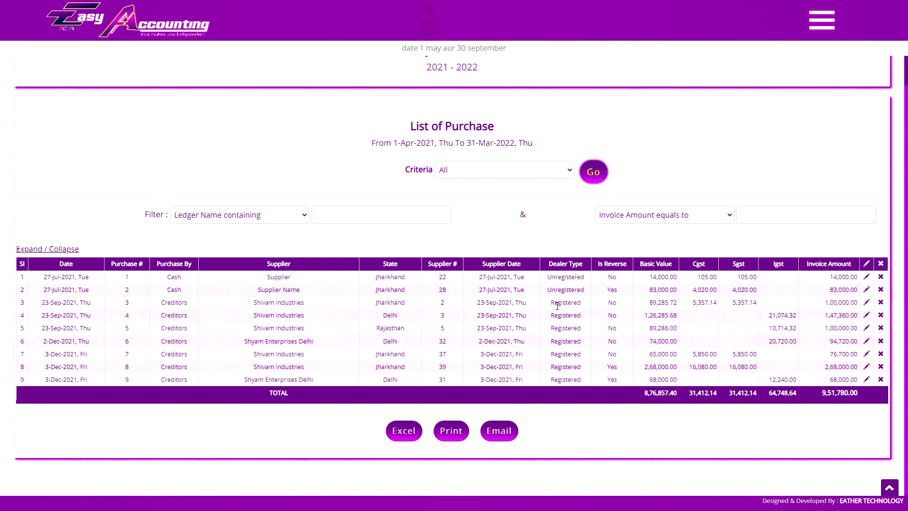
Preview a Shivam Industries purchase invoice, toggling stamp and signature on and off.
left_click(126, 315)
key("Escape")
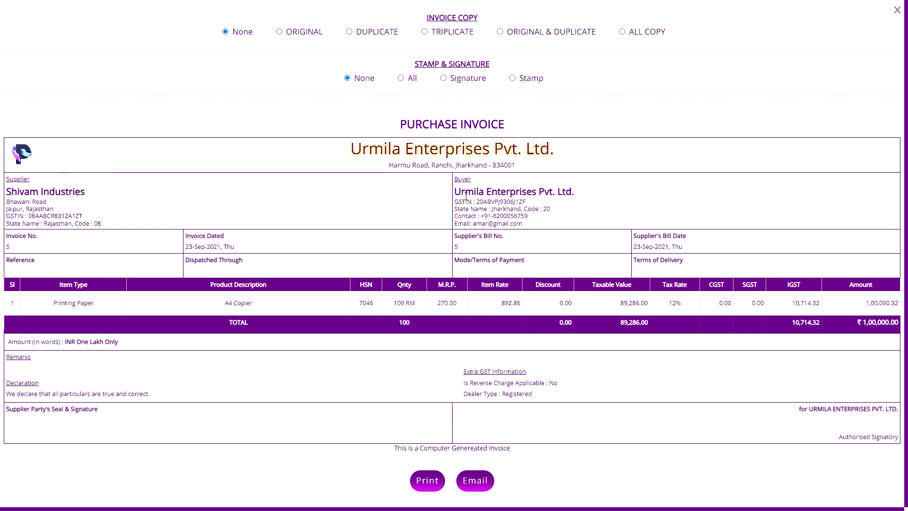
mouse_move(406, 302)
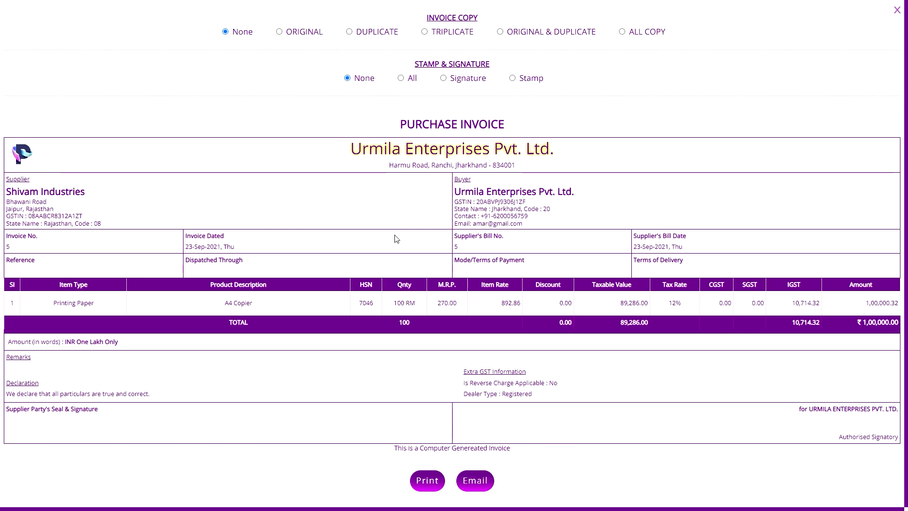
left_click(414, 79)
left_click(375, 76)
left_click(897, 10)
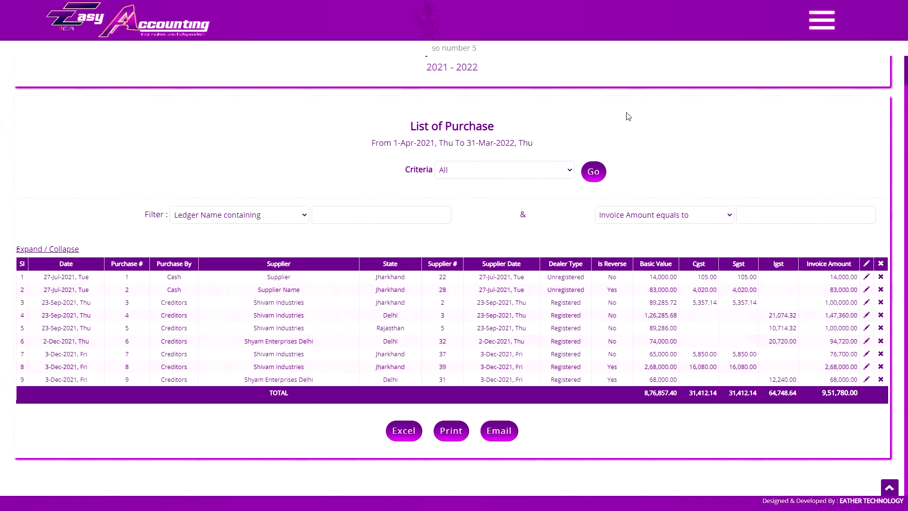
left_click(272, 121)
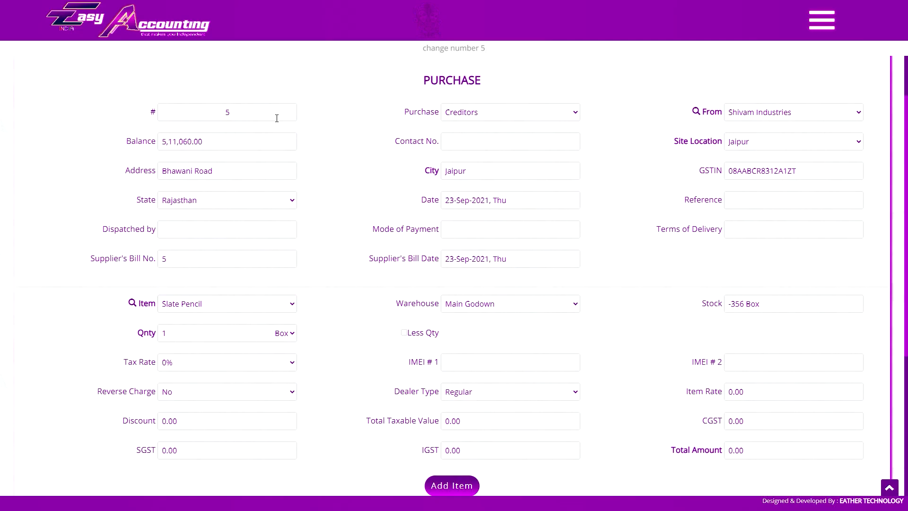
scroll(276, 118, "down", 3)
left_click(227, 161)
left_click(189, 203)
left_click(213, 191)
type("00")
key("Tab")
type("90")
key("Tab")
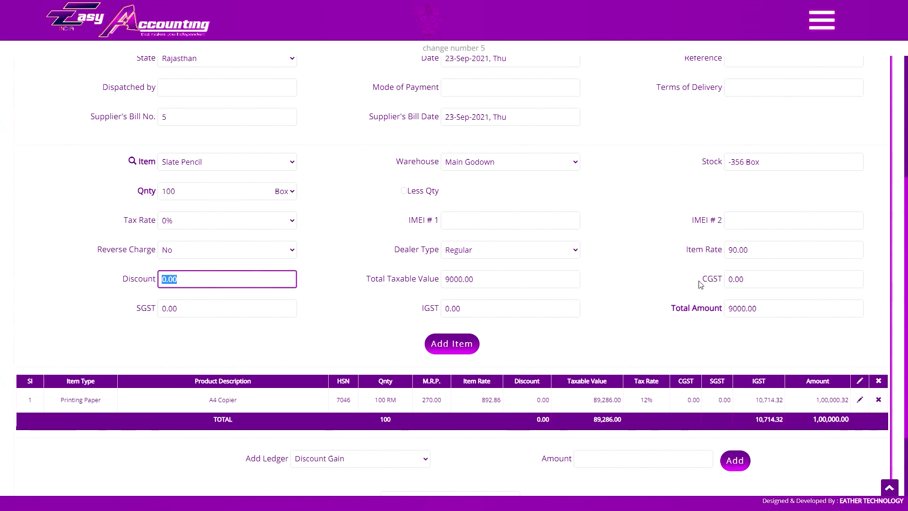
key("Return")
scroll(615, 279, "down", 2)
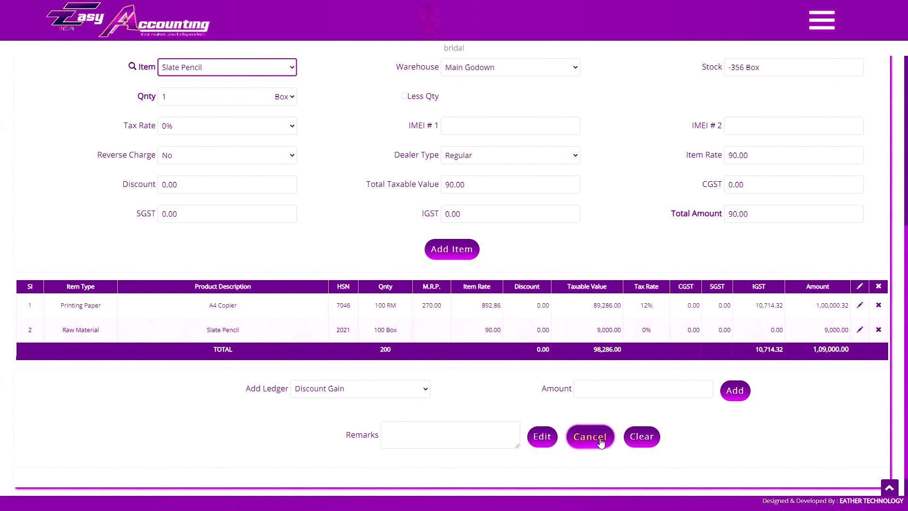
left_click(600, 439)
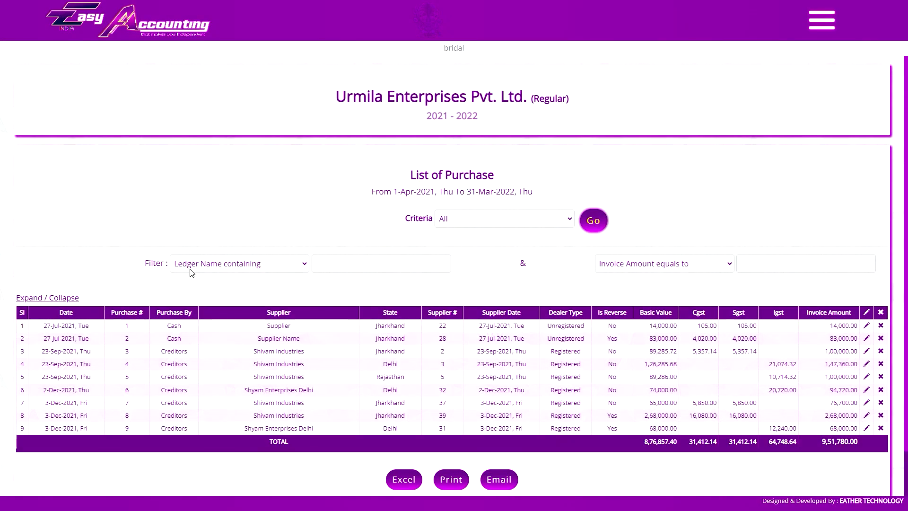
left_click(259, 270)
left_click(263, 268)
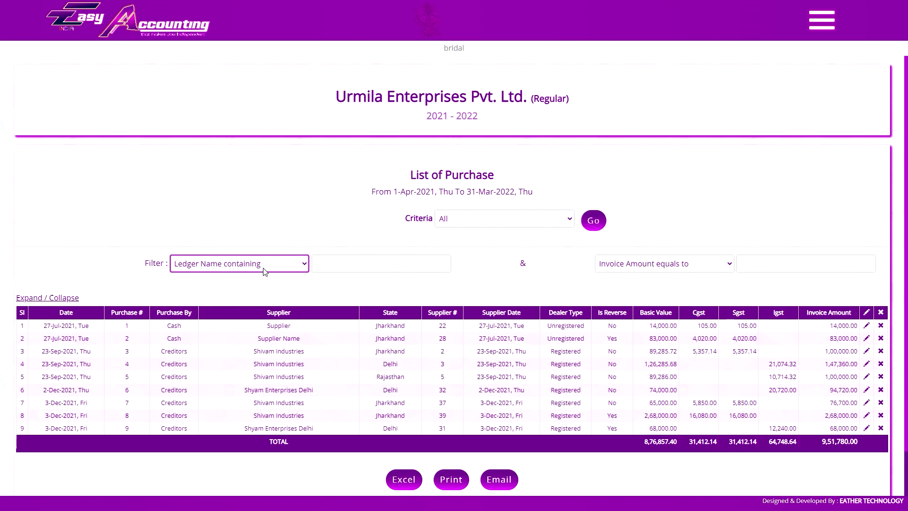
left_click(649, 267)
left_click(675, 268)
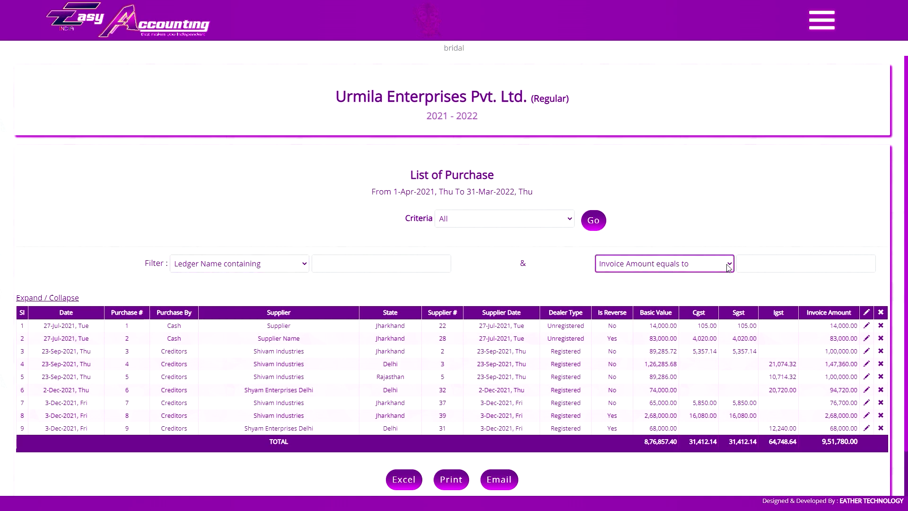
left_click(451, 272)
type("shyam")
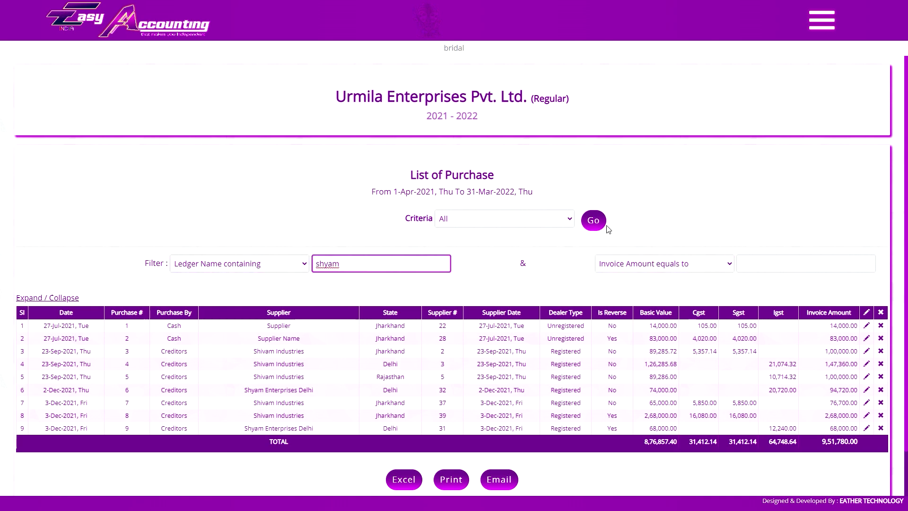
left_click(594, 221)
double_click(356, 285)
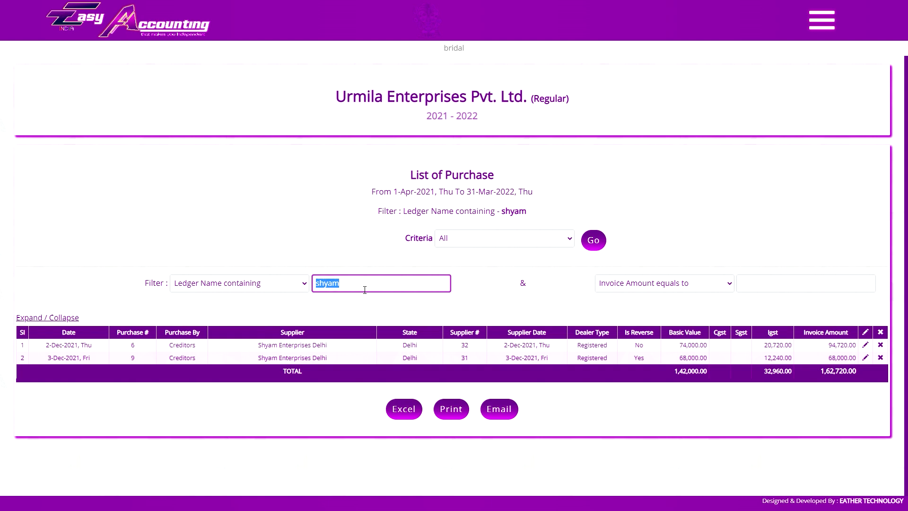
key("BackSpace")
left_click(767, 289)
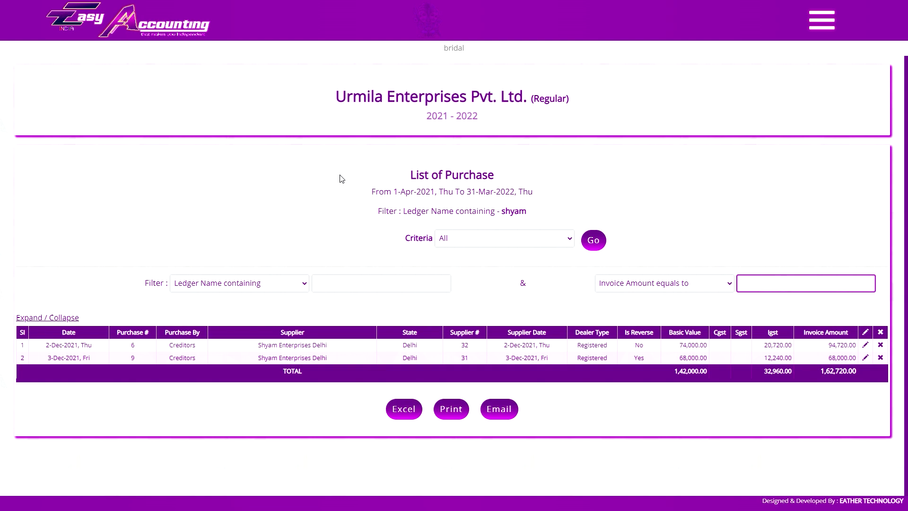
type("100000.00")
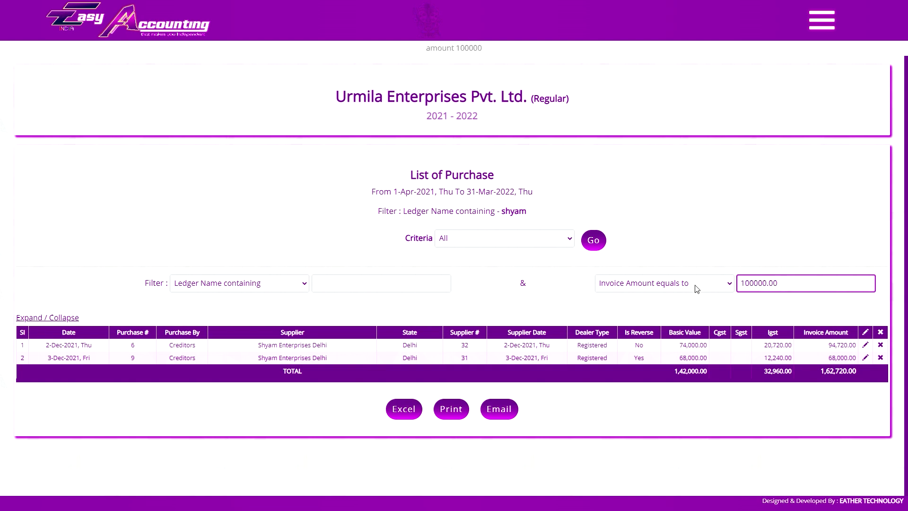
left_click(596, 238)
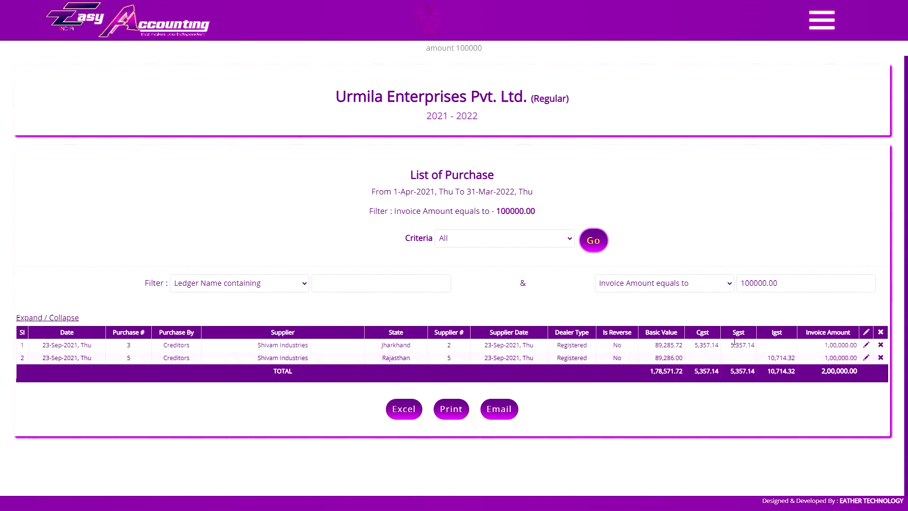
left_click(380, 287)
key("Tab")
key("Tab")
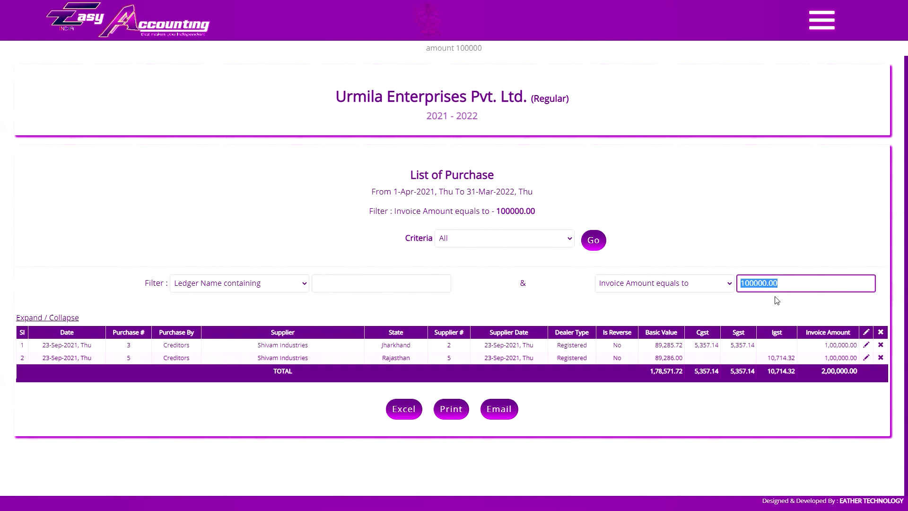
left_click(757, 305)
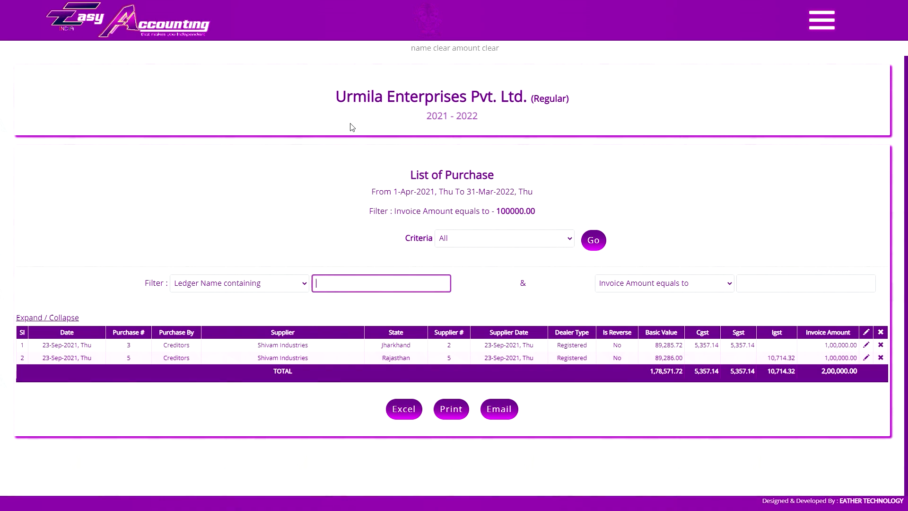
scroll(565, 186, "down", 1)
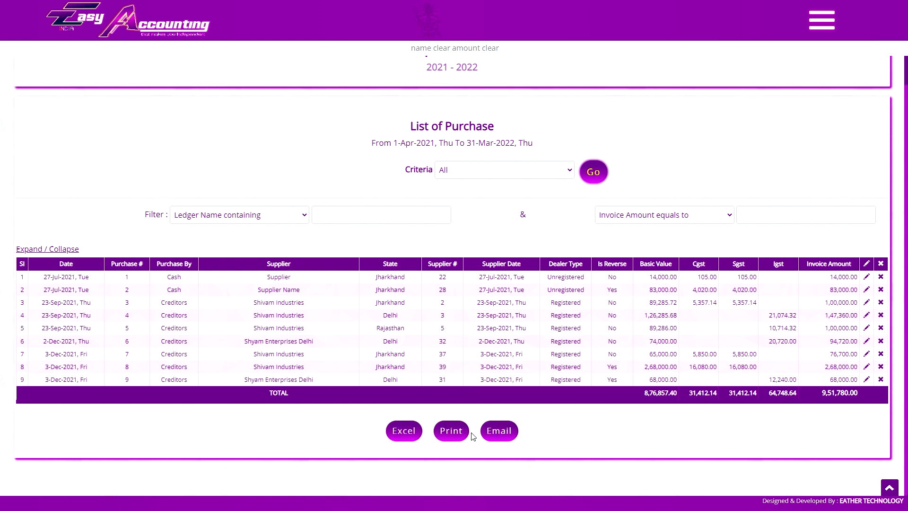
Load the List of Receipt Challan with criteria All, showing seven challans totalling 11,23,031.00.
left_click(822, 20)
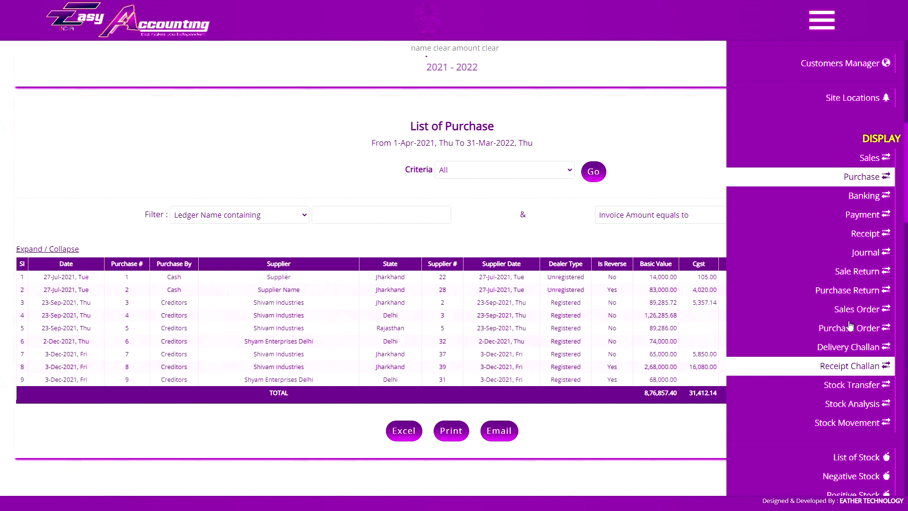
left_click(834, 371)
left_click(521, 199)
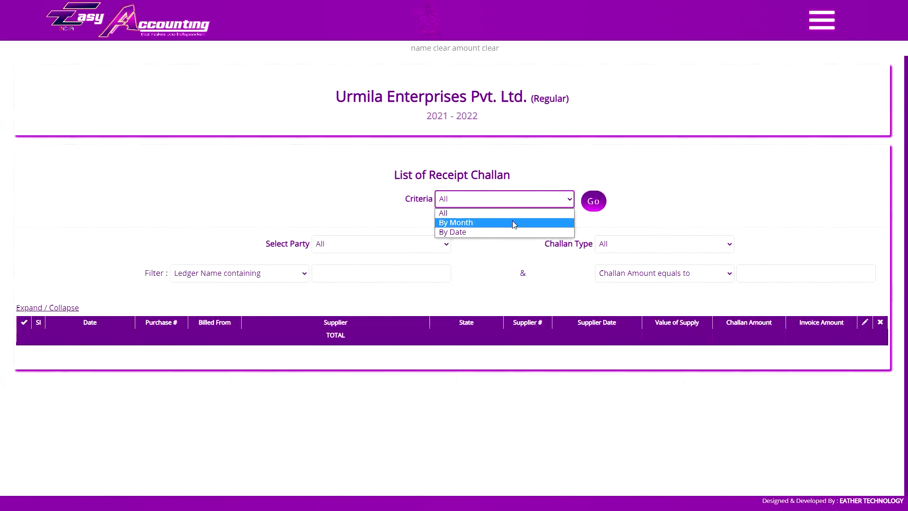
left_click(513, 211)
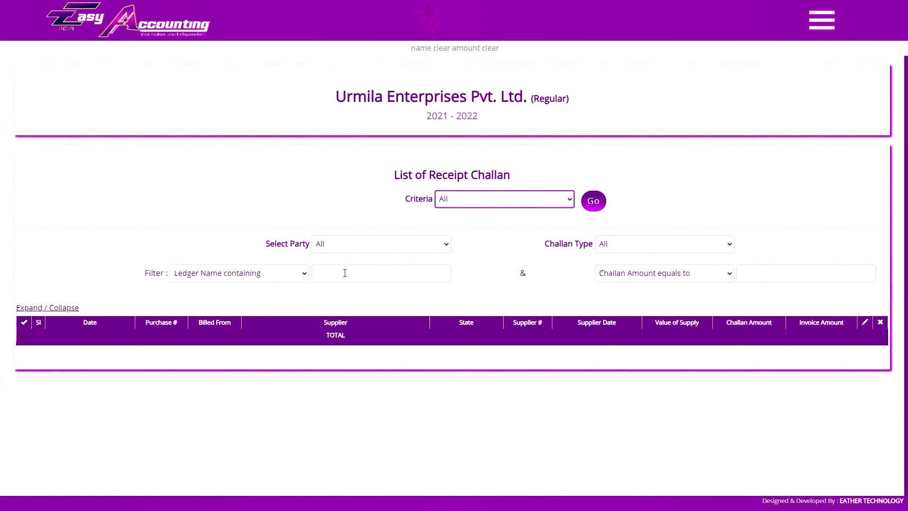
left_click(594, 202)
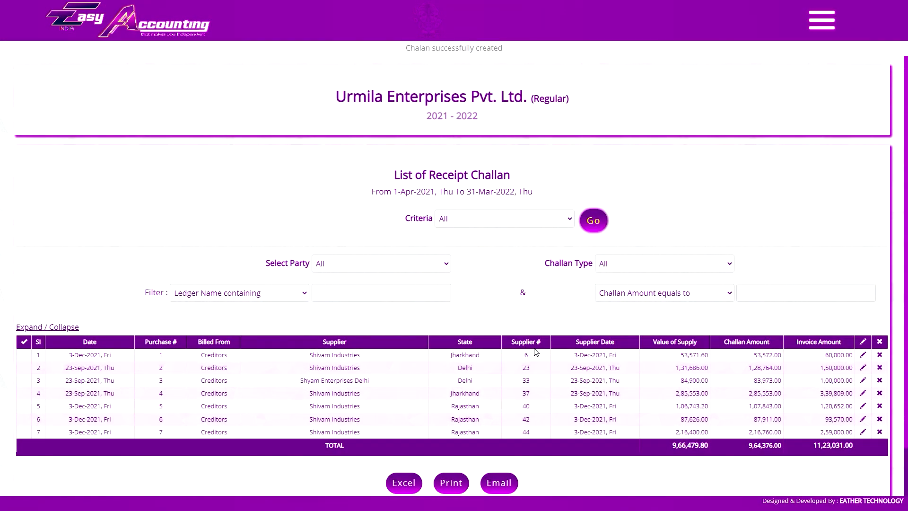
scroll(515, 350, "down", 1)
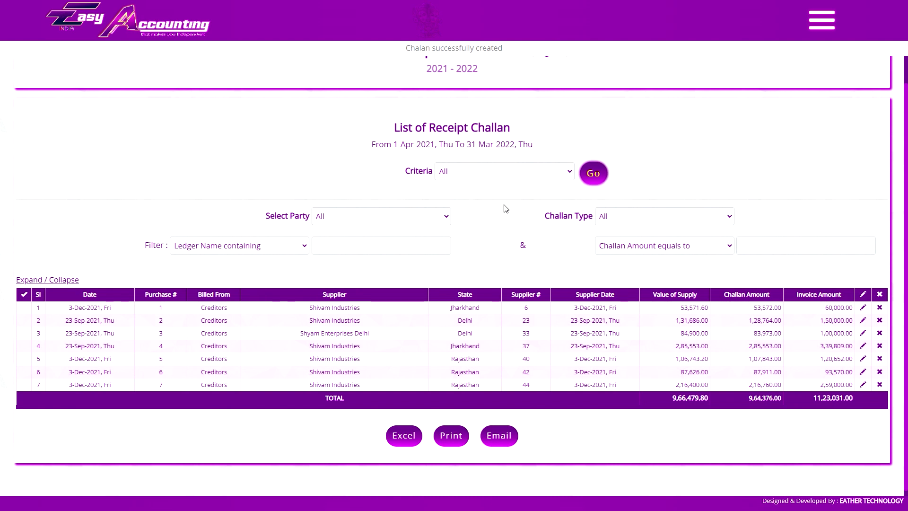
Filter the receipt challan list to Shivam Industries with Challan Type Pending.
left_click(381, 218)
left_click(399, 222)
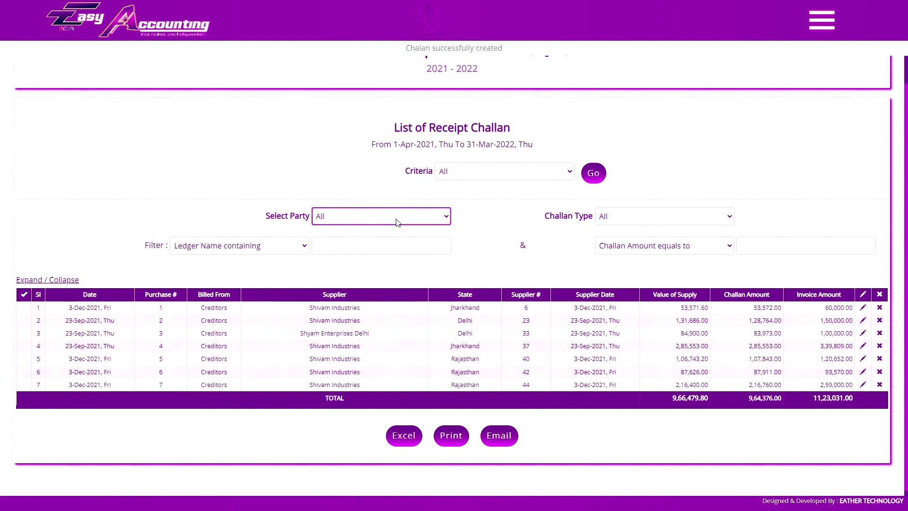
left_click(614, 218)
left_click(614, 238)
left_click(384, 222)
left_click(618, 217)
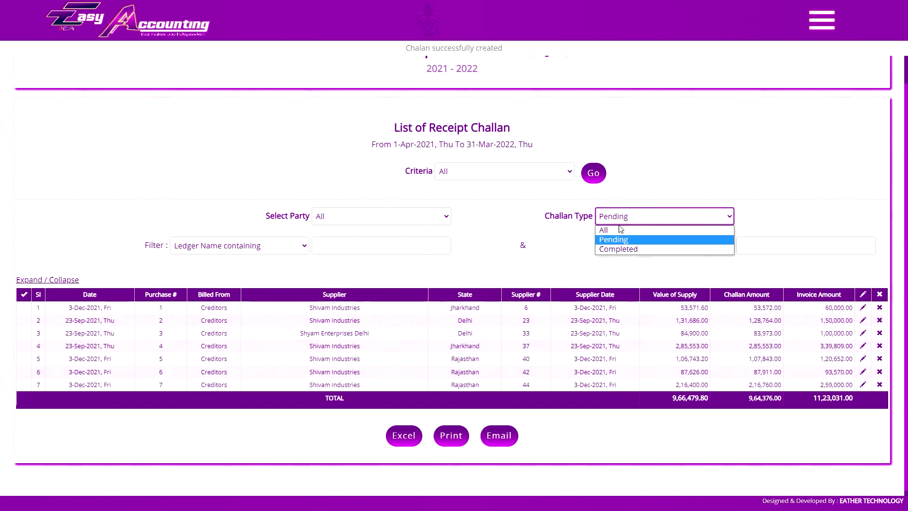
left_click(610, 227)
left_click(446, 222)
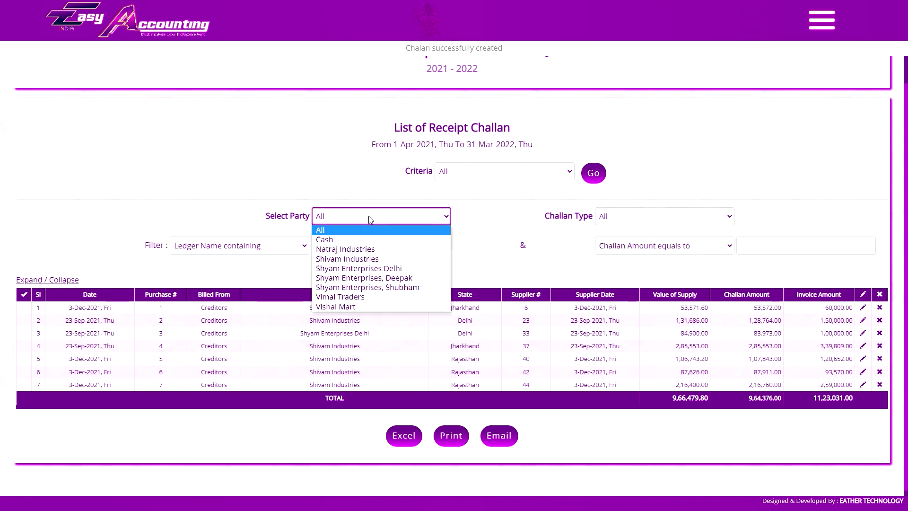
left_click(366, 259)
left_click(631, 219)
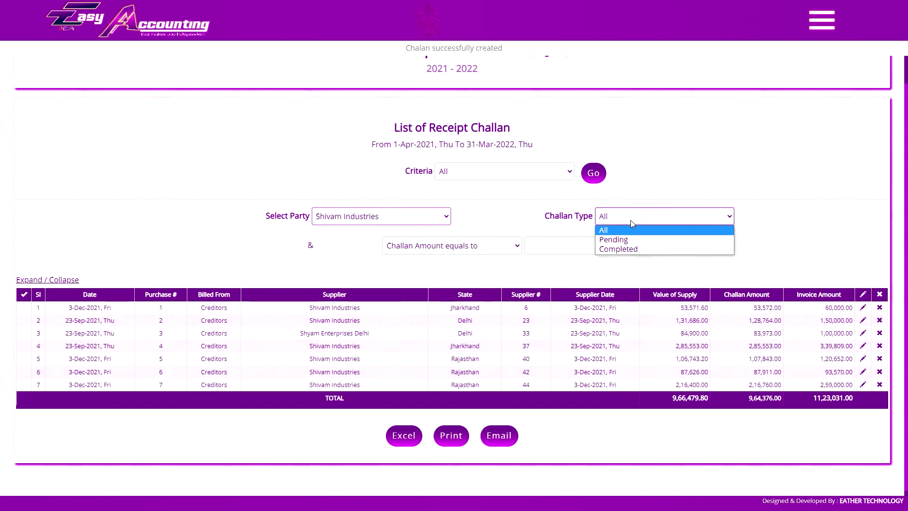
left_click(620, 235)
left_click(593, 174)
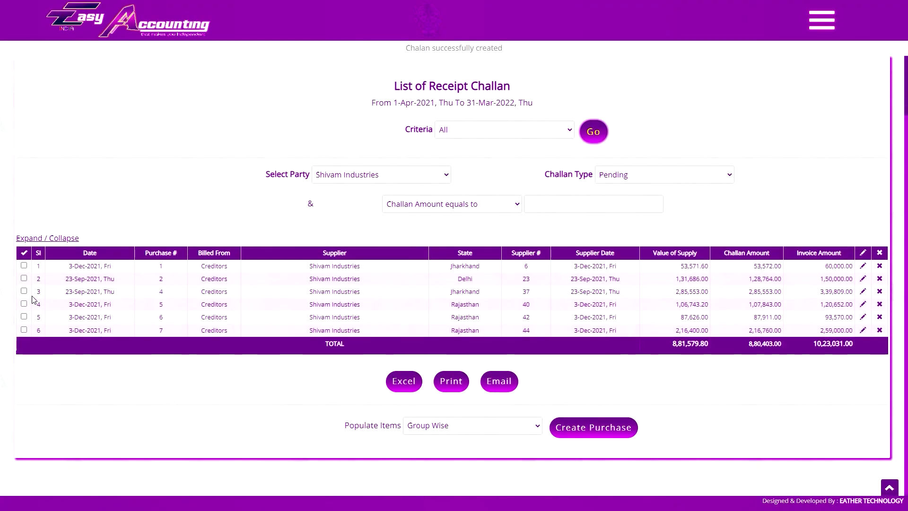
Tick all six pending challans, check the populate options, and open the third challan.
left_click(24, 265)
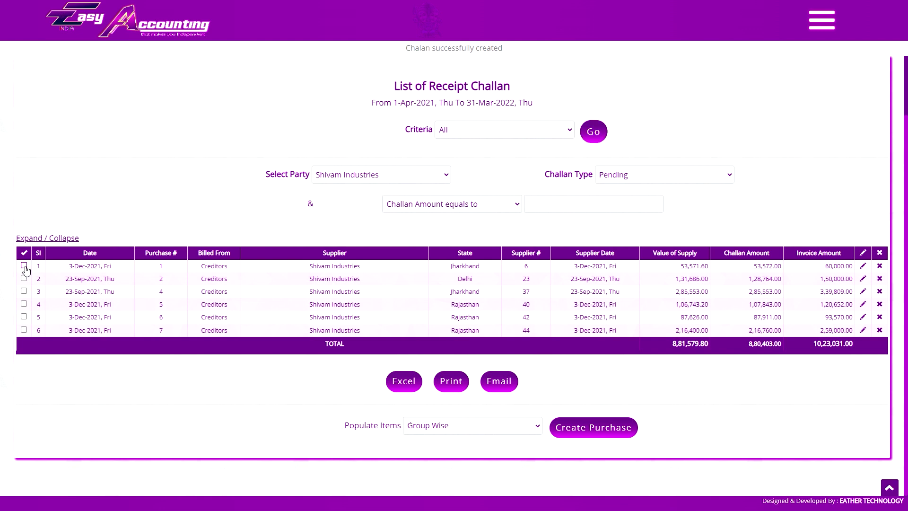
left_click(23, 278)
left_click(24, 291)
left_click(25, 256)
left_click(24, 256)
left_click(25, 255)
left_click(461, 431)
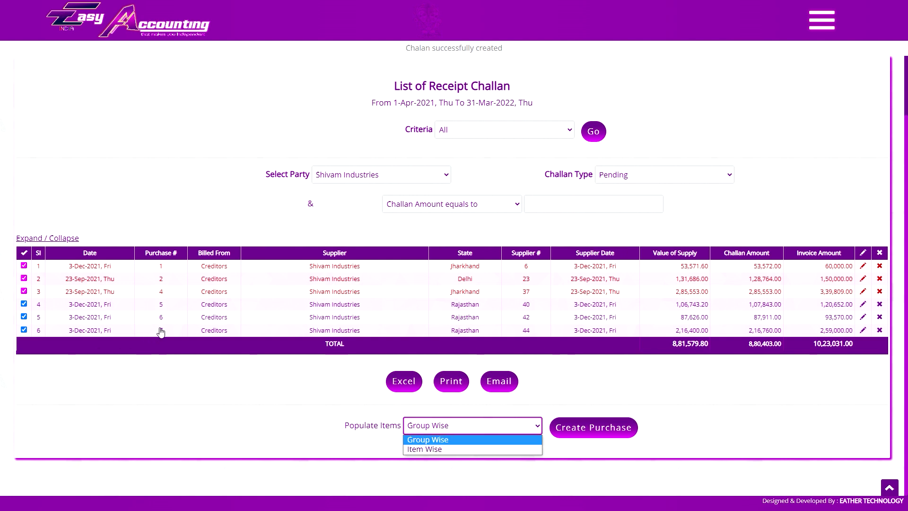
left_click(162, 292)
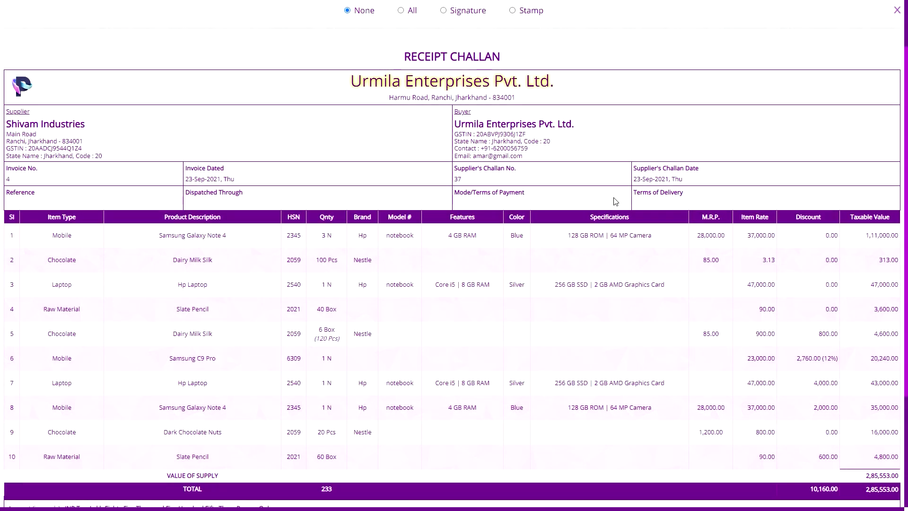
Scroll through the third challan's ten items and its 2,85,553.00 value of supply.
scroll(490, 251, "down", 1)
scroll(456, 245, "up", 2)
scroll(506, 226, "up", 1)
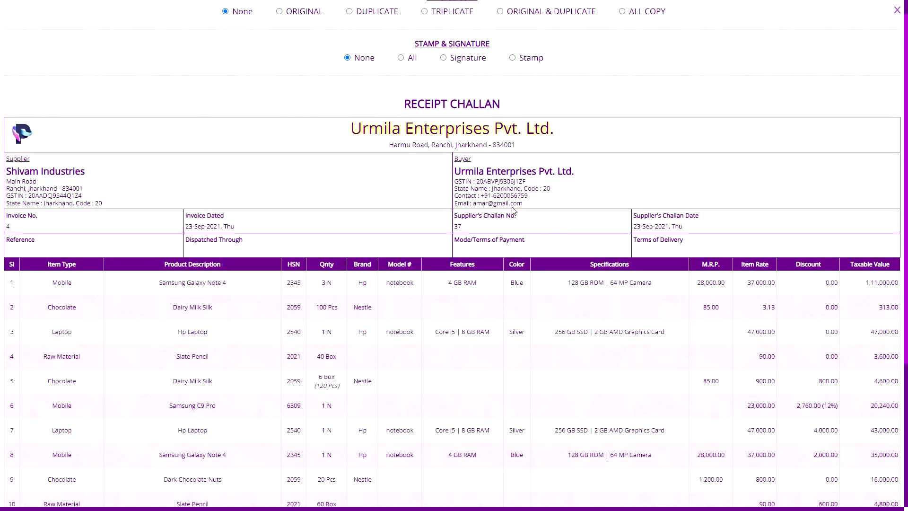
scroll(514, 211, "down", 2)
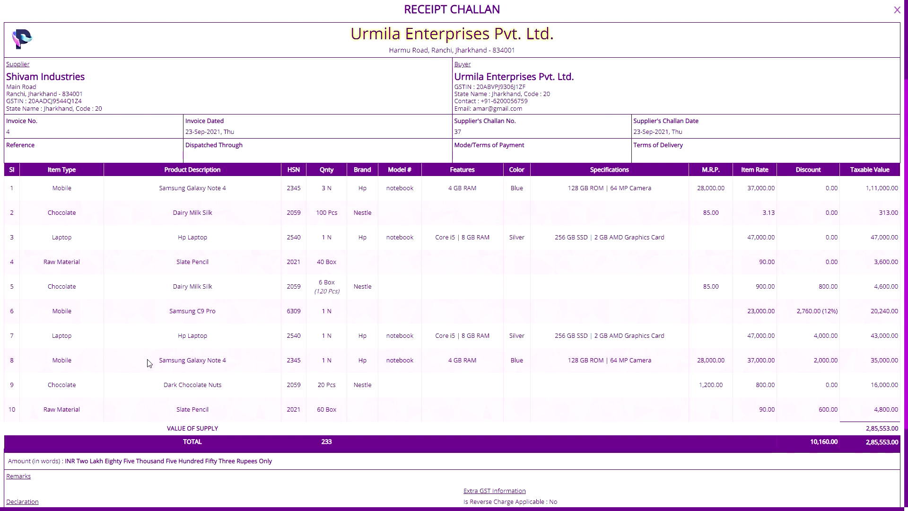
scroll(162, 307, "up", 2)
scroll(182, 307, "down", 2)
scroll(421, 258, "up", 2)
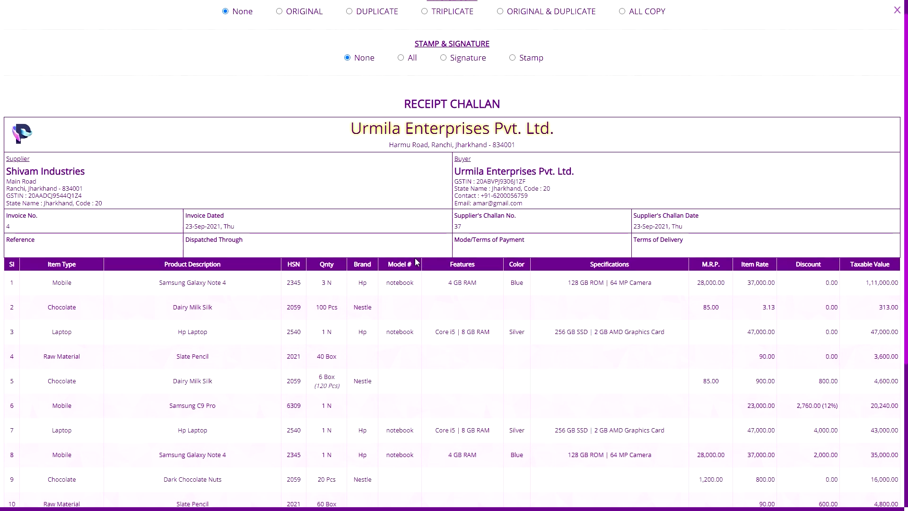
scroll(408, 260, "down", 4)
scroll(406, 260, "up", 2)
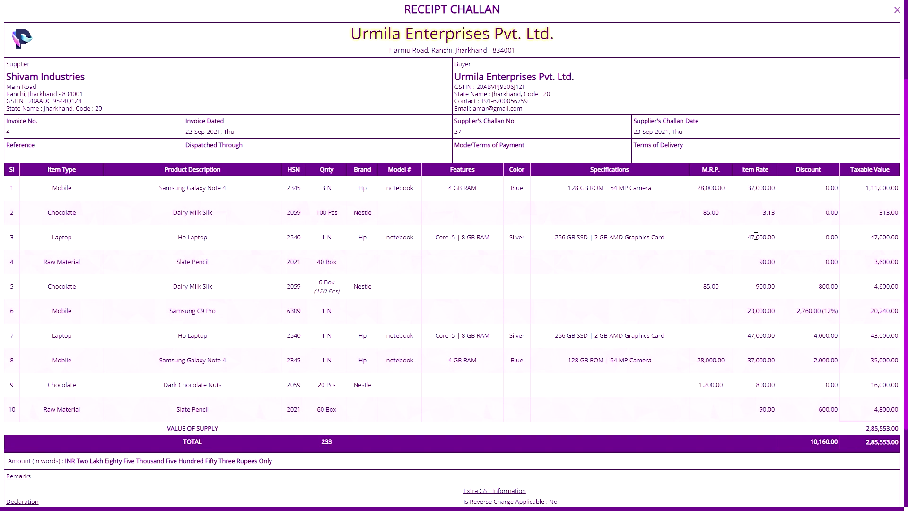
mouse_move(332, 213)
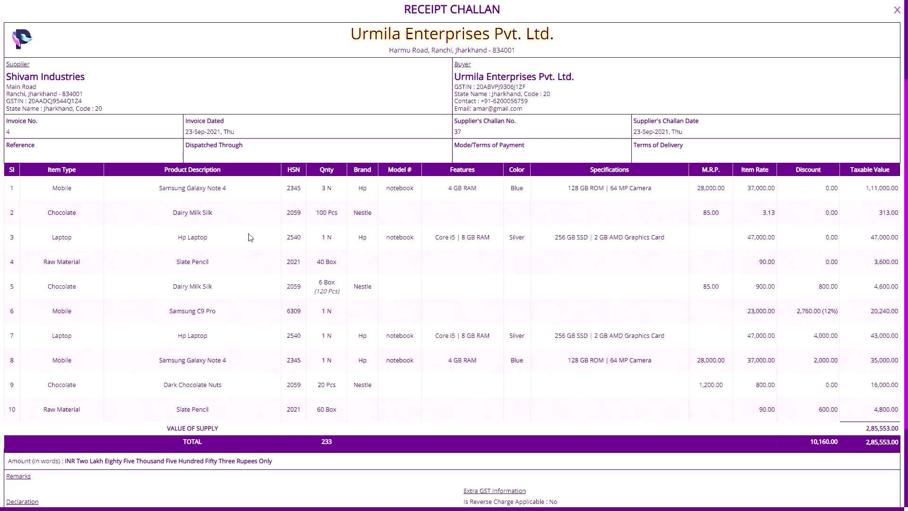
Close the challan view and try creating a purchase with items populated item by item.
left_click(897, 10)
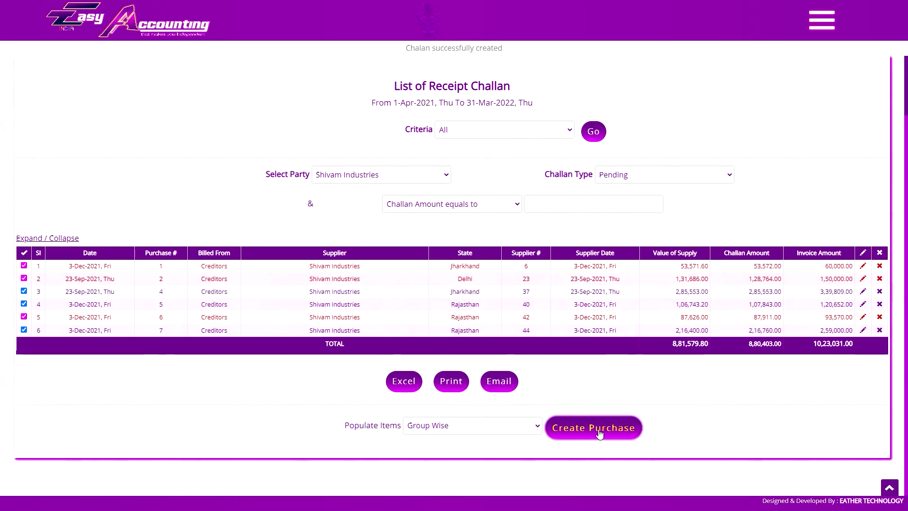
left_click(433, 426)
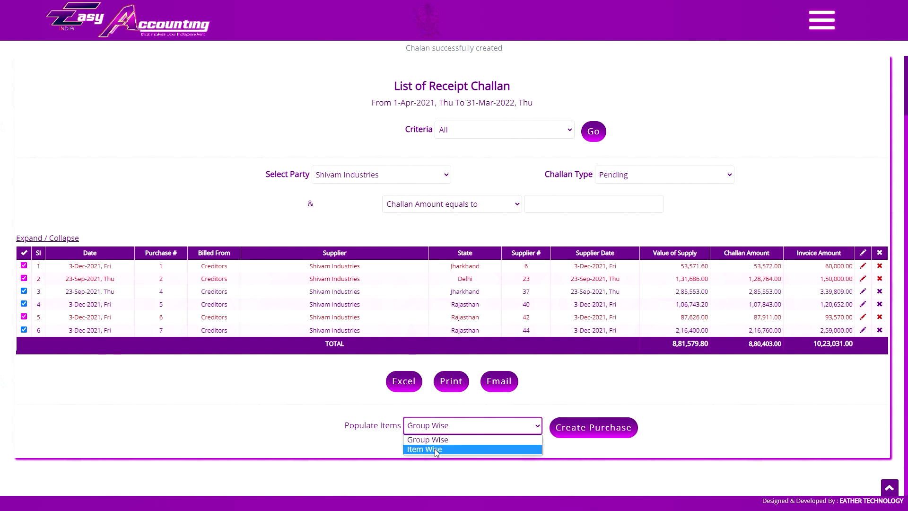
left_click(435, 450)
left_click(607, 428)
left_click(499, 41)
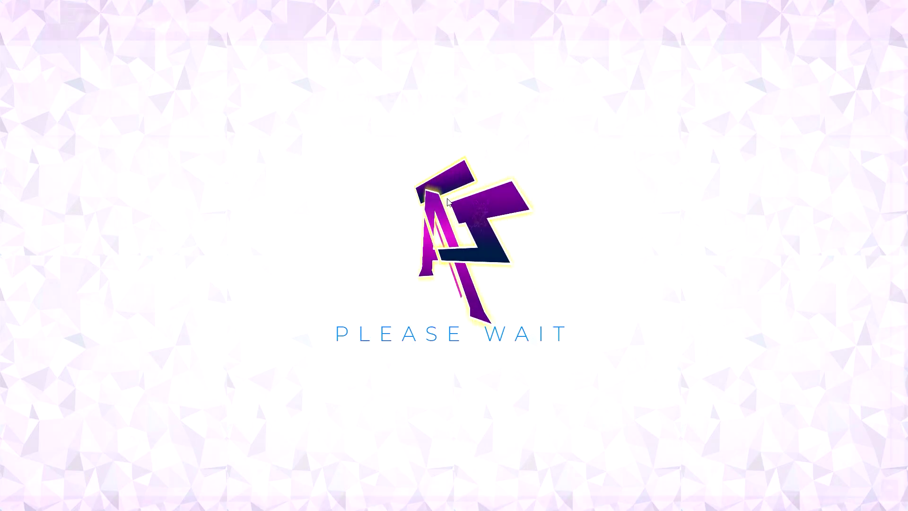
scroll(450, 203, "down", 15)
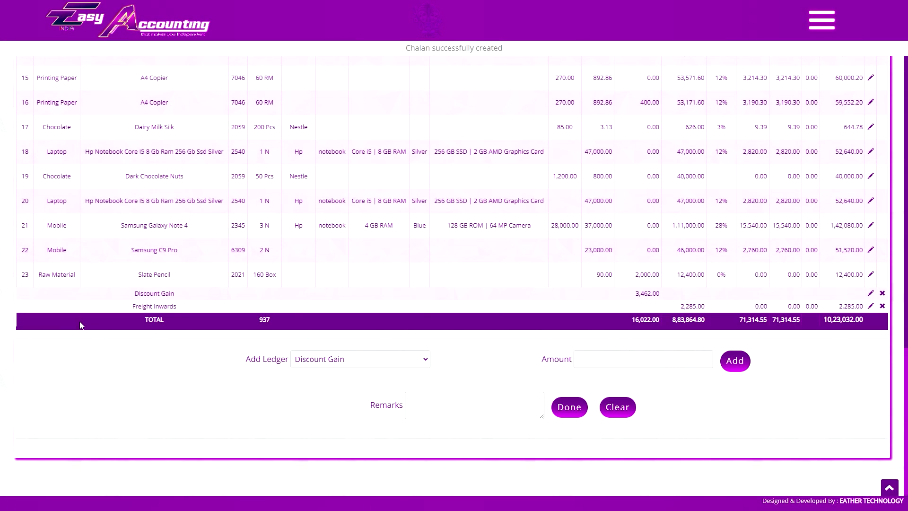
scroll(138, 314, "up", 15)
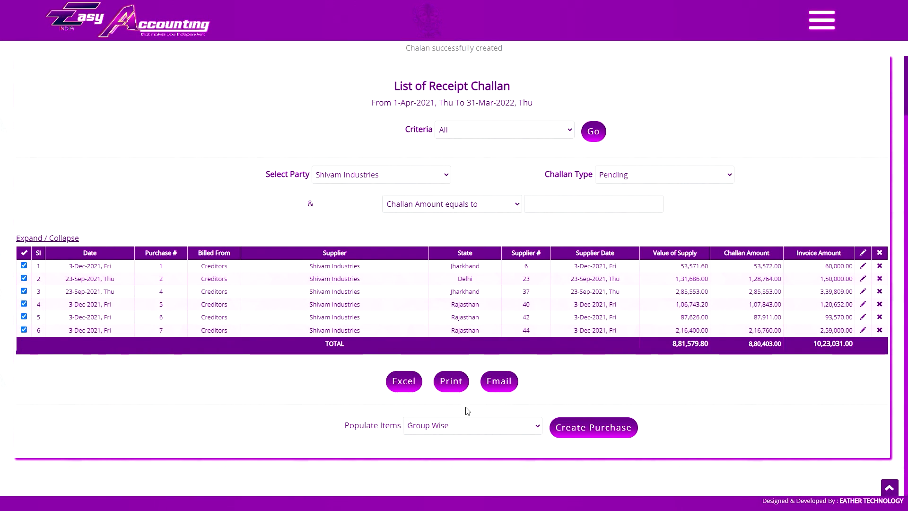
Create purchase #10 from the ticked challans, totalling 10,23,032.00, and review it.
left_click(448, 427)
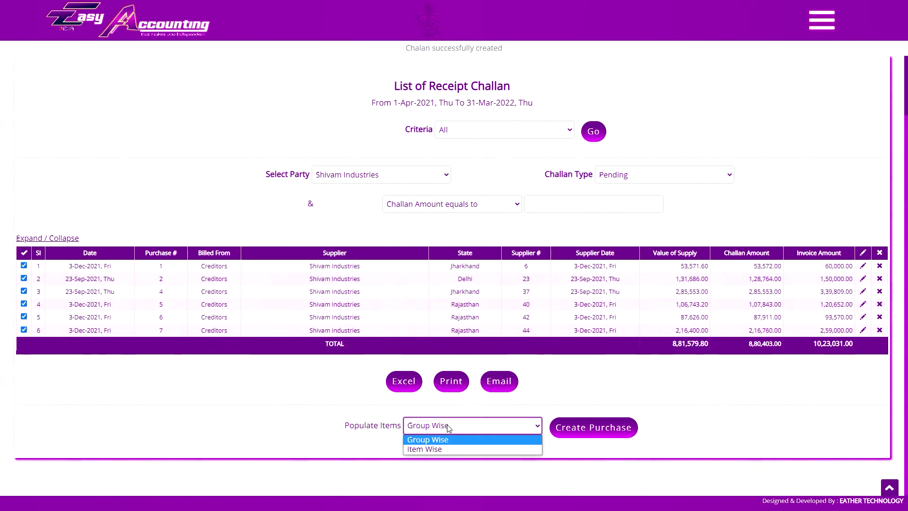
left_click(594, 427)
left_click(500, 45)
scroll(463, 204, "down", 10)
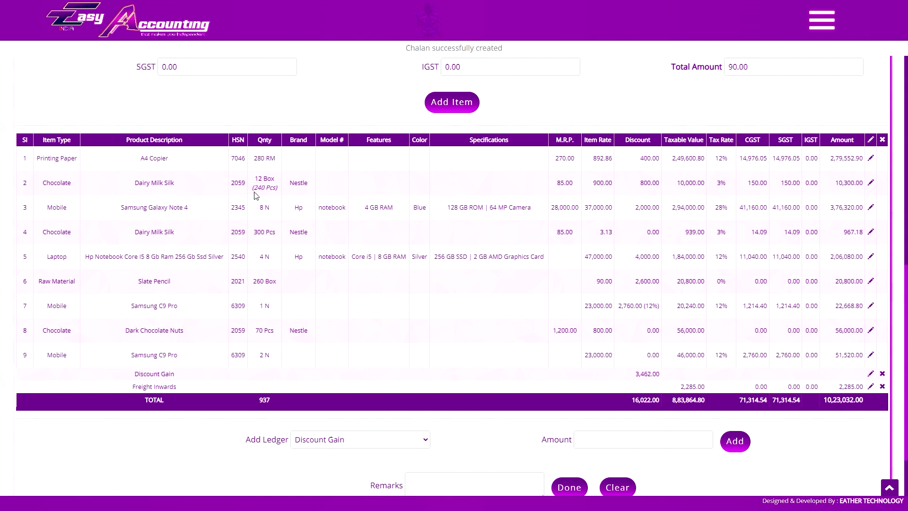
mouse_move(263, 281)
scroll(489, 254, "up", 11)
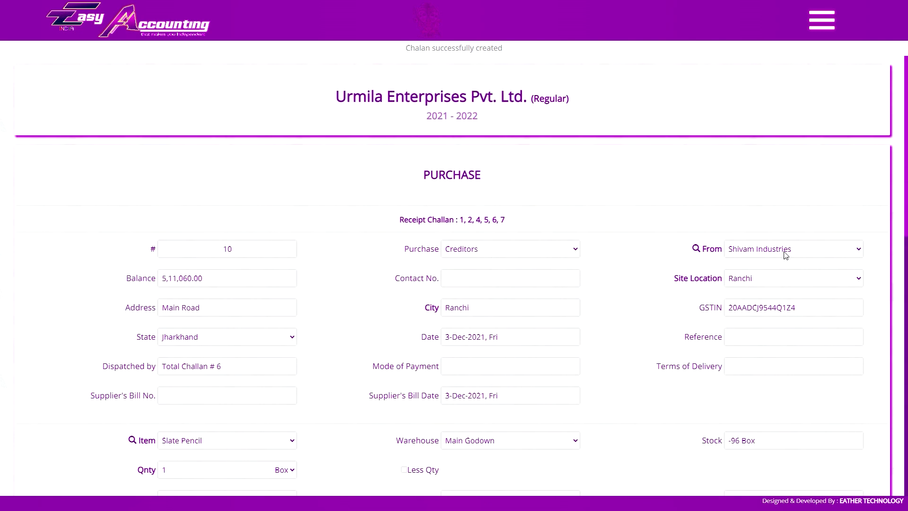
Set the supplier's site location to Delhi.
left_click(752, 282)
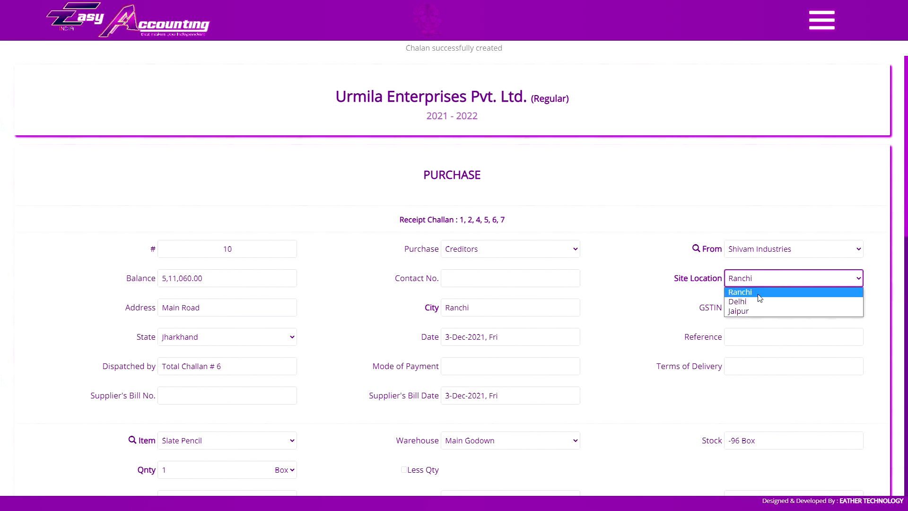
left_click(757, 299)
scroll(679, 252, "down", 4)
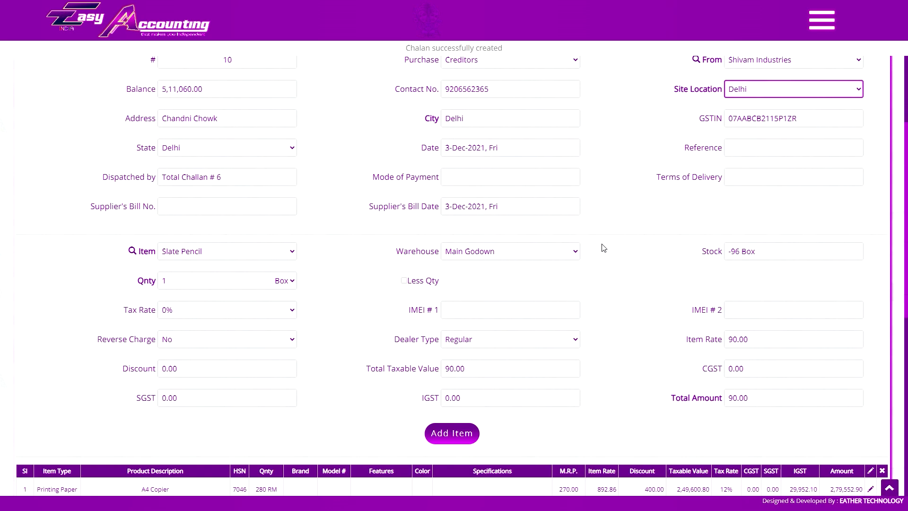
scroll(601, 248, "up", 2)
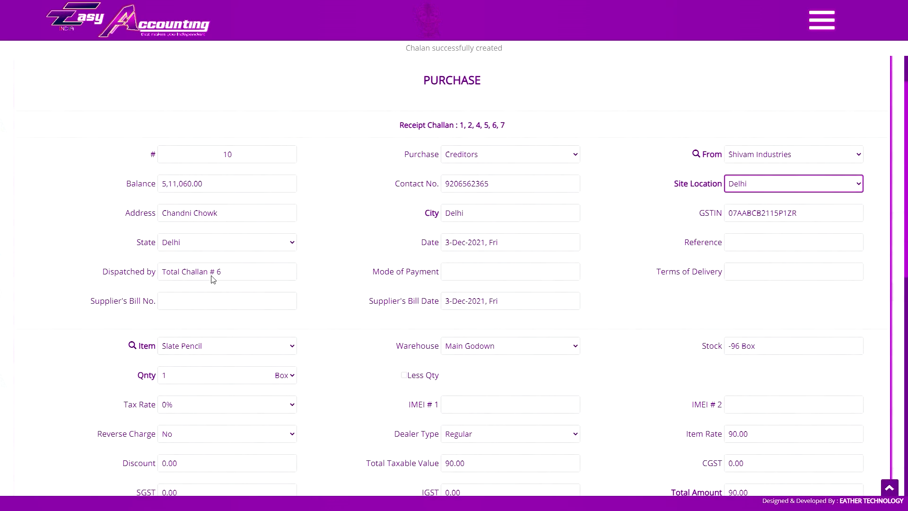
scroll(246, 273, "down", 6)
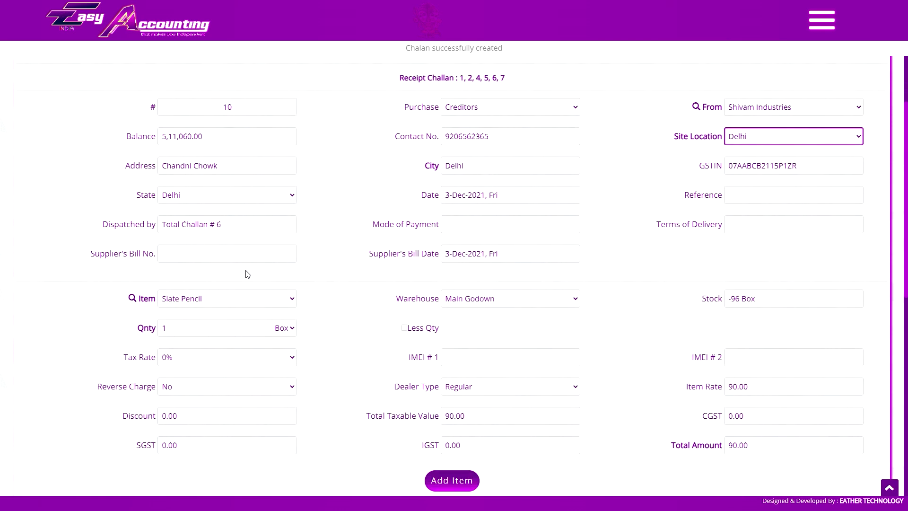
scroll(662, 265, "down", 1)
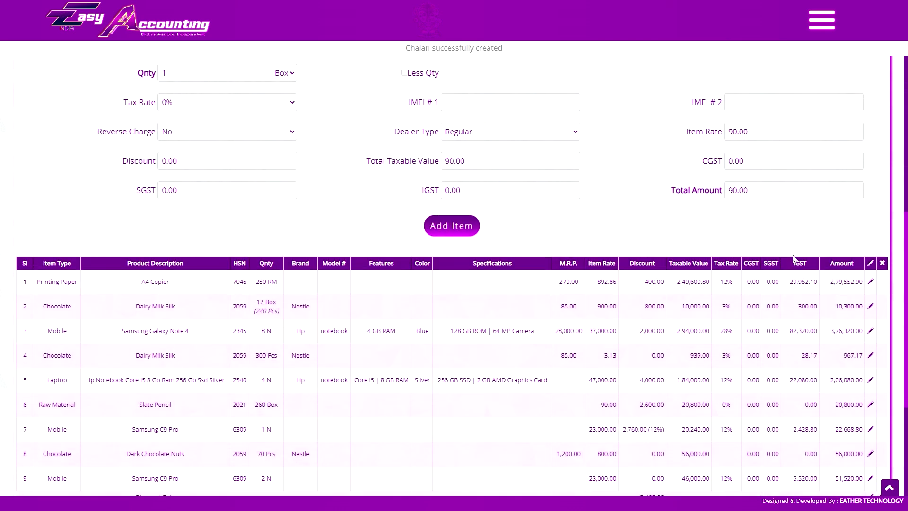
scroll(879, 289, "up", 1)
Review the Dairy Milk Silk row's rate and discount and the Freight Inwards charge.
left_click(871, 326)
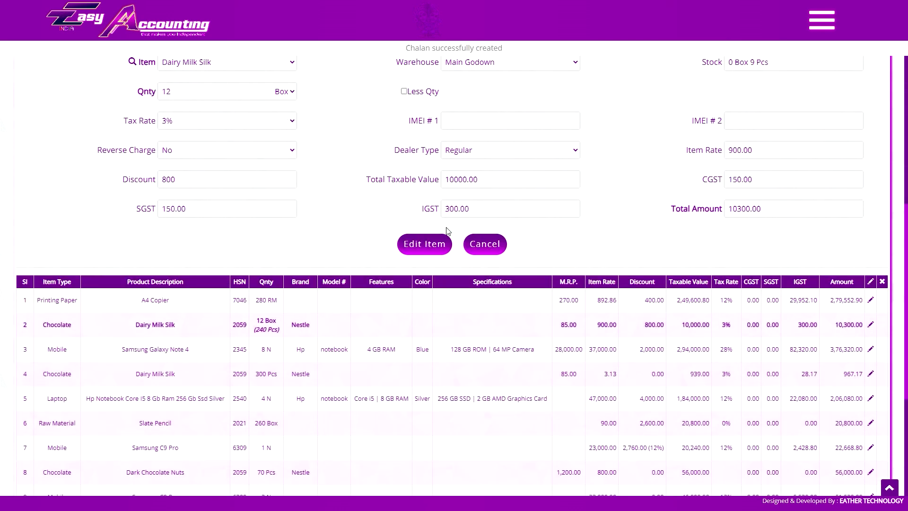
scroll(496, 256, "up", 2)
double_click(516, 277)
left_click(780, 246)
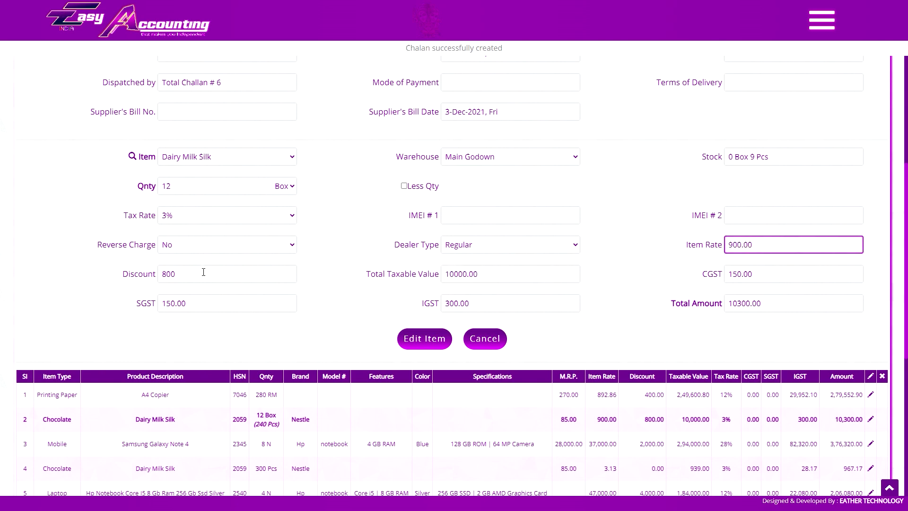
left_click(227, 274)
left_click(485, 339)
scroll(492, 250, "down", 1)
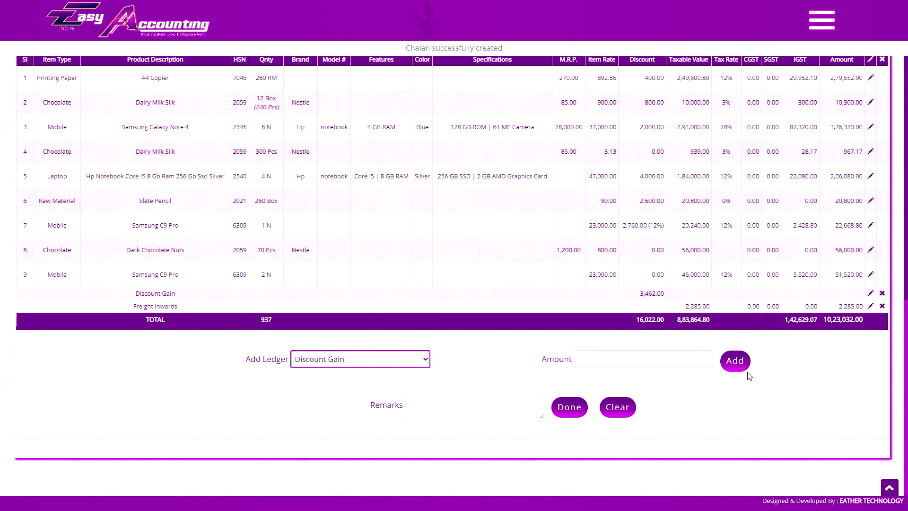
left_click(871, 306)
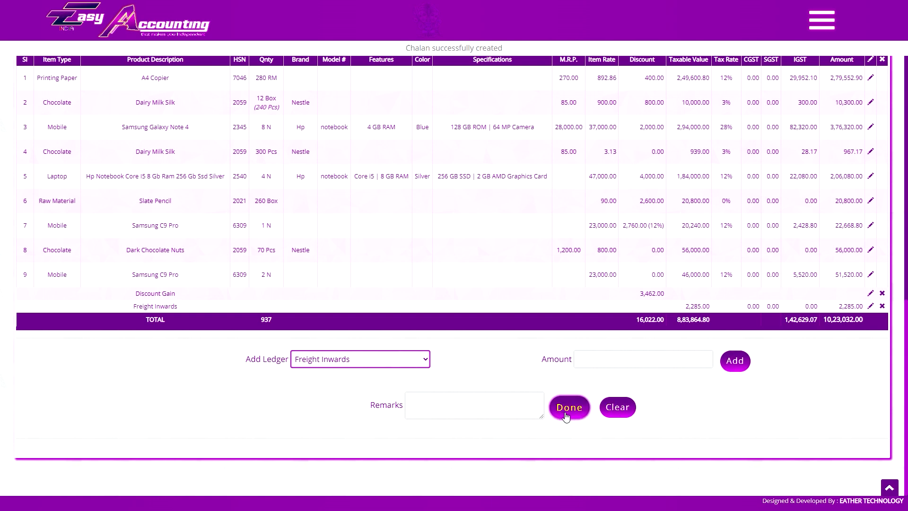
Save purchase #10 and switch the new form's quantity unit to boxes.
left_click(566, 415)
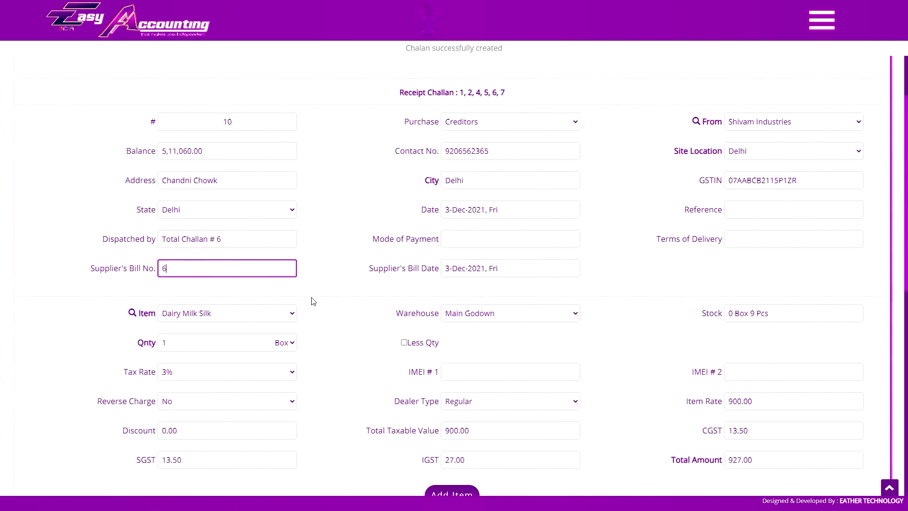
key("Return")
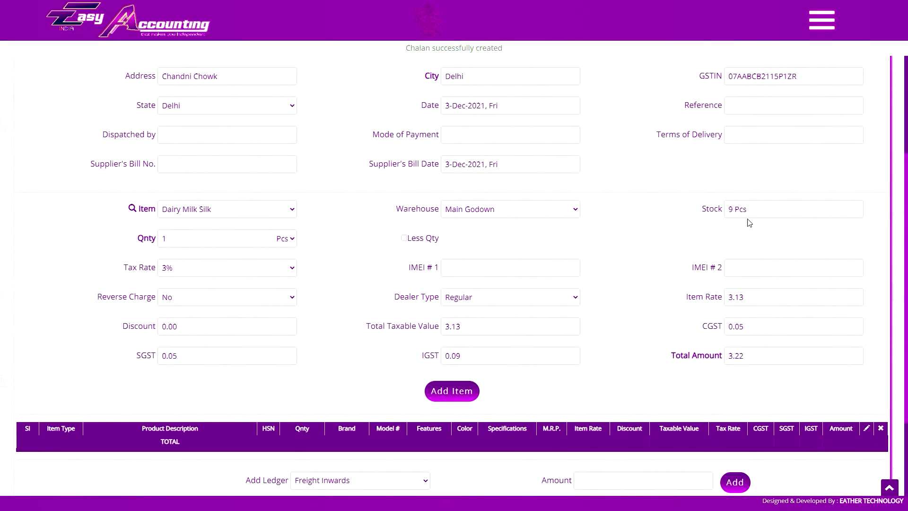
left_click(286, 238)
left_click(270, 259)
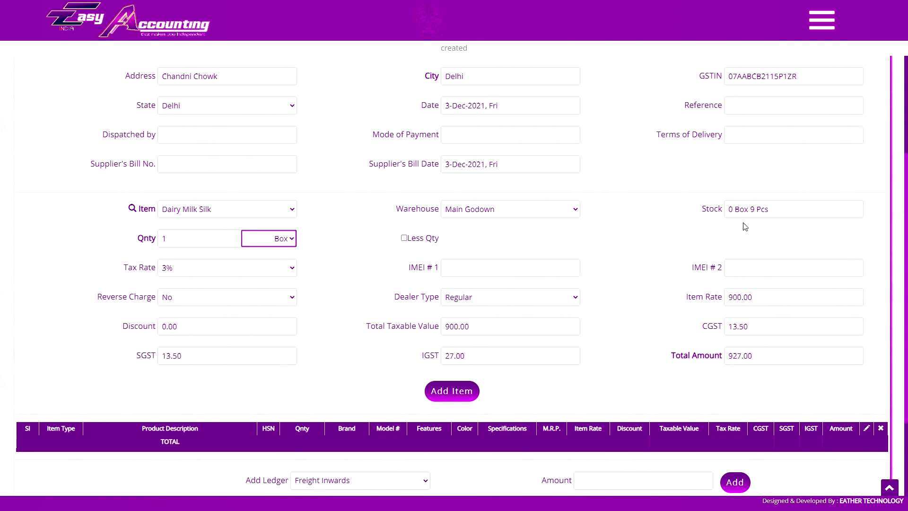
scroll(473, 227, "up", 4)
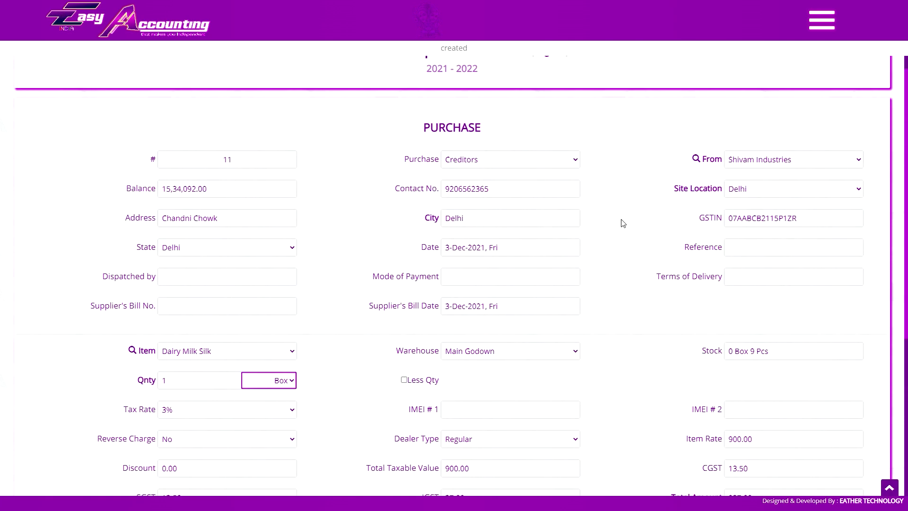
Open purchase #10 for 10,23,032.00 from the List of Purchase and review its invoice.
left_click(822, 20)
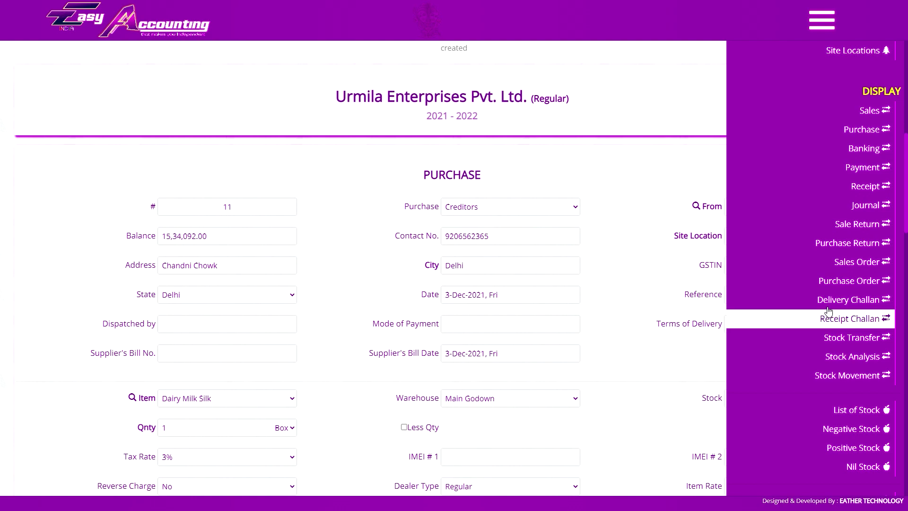
left_click(862, 129)
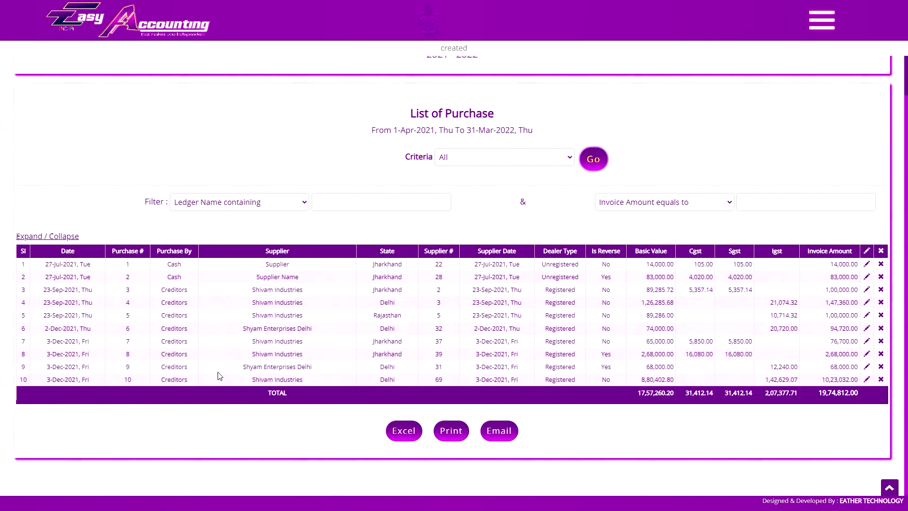
left_click(141, 381)
scroll(478, 267, "down", 5)
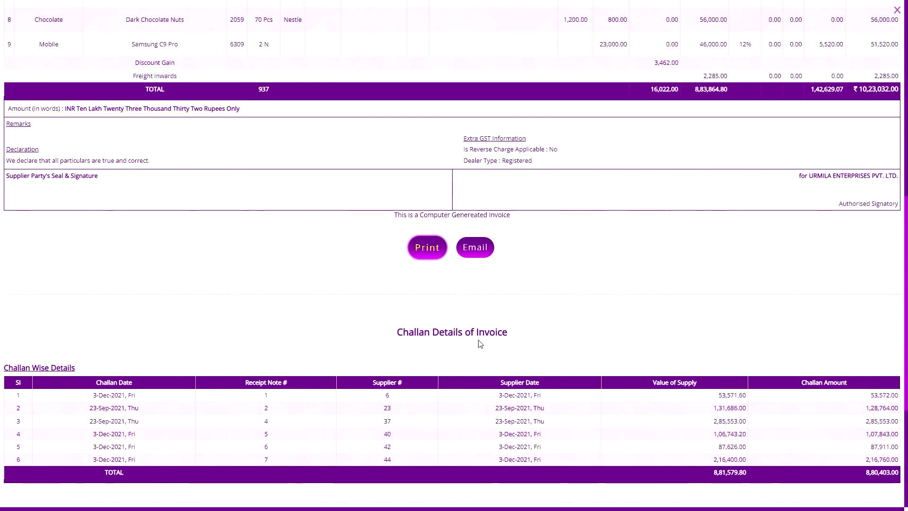
scroll(487, 305, "down", 4)
scroll(488, 316, "down", 1)
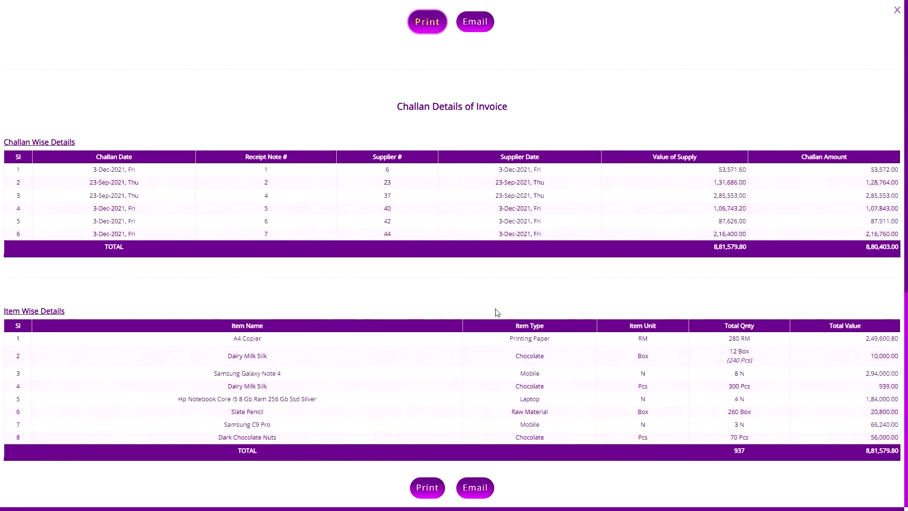
key("Escape")
scroll(431, 185, "up", 1)
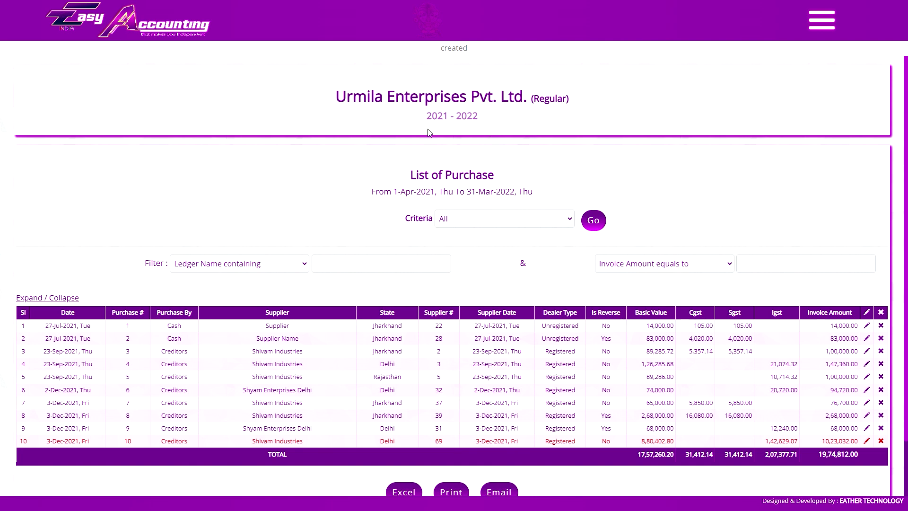
Confirm the receipt challan list filtered to Pending is now empty.
scroll(537, 196, "down", 1)
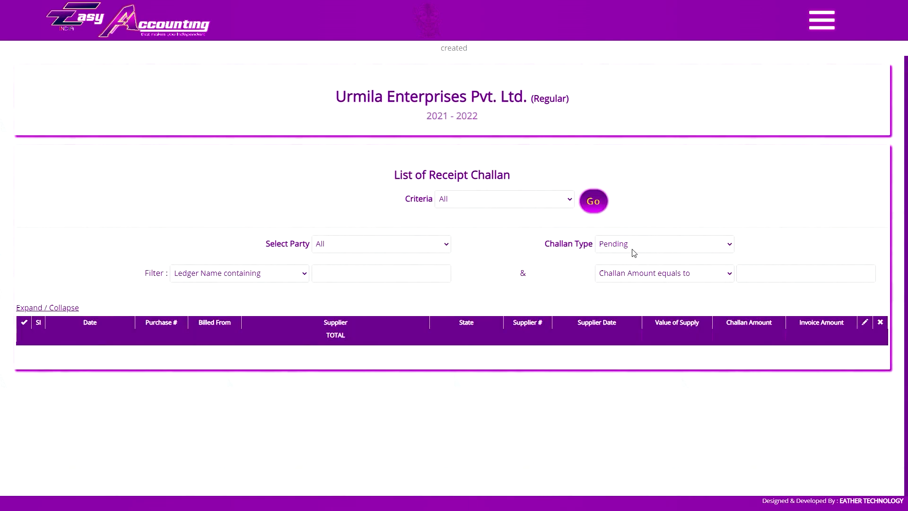
left_click(632, 250)
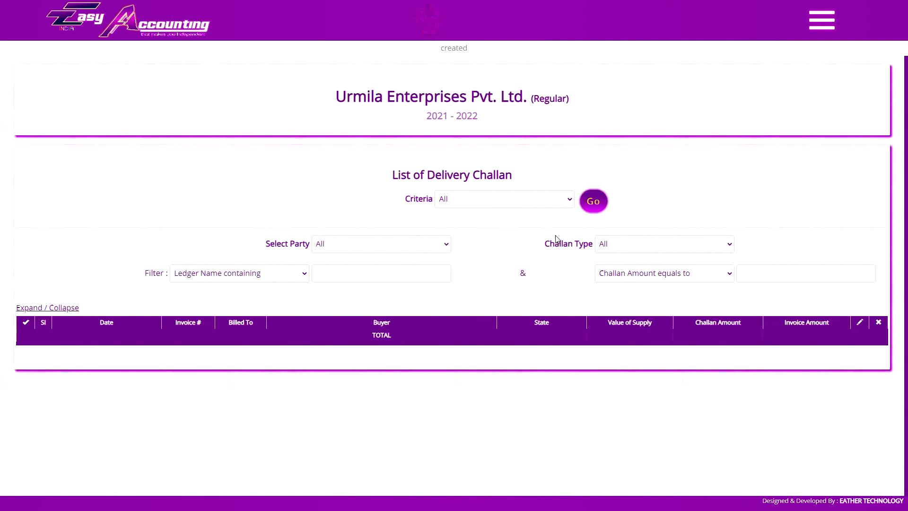
left_click(598, 244)
left_click(597, 260)
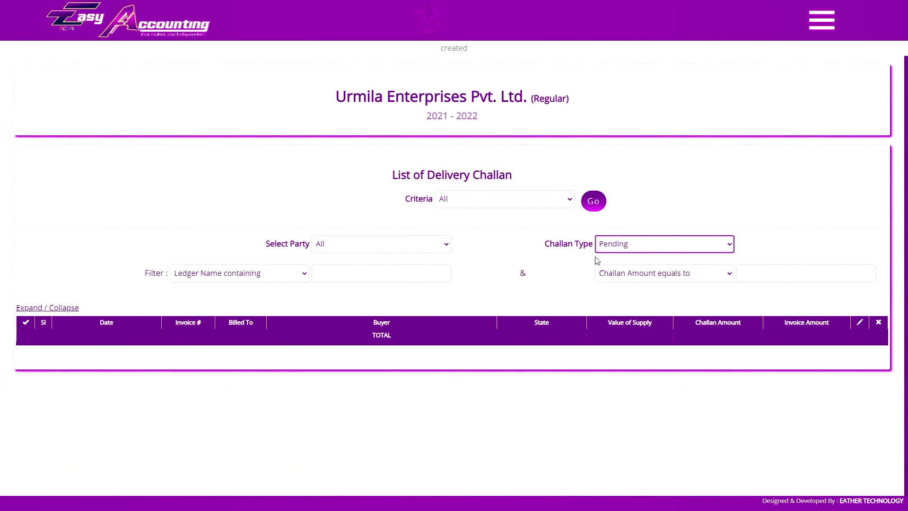
left_click(647, 151)
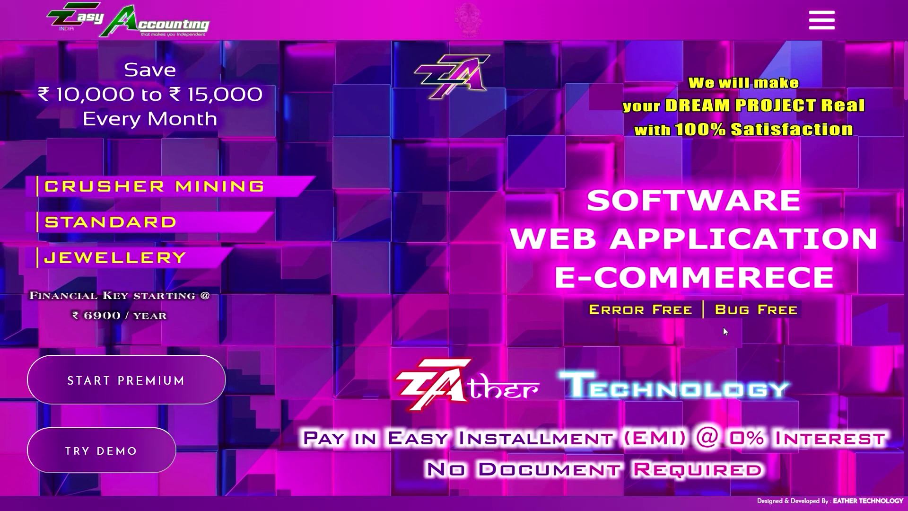
From the promo banner's carousel, go to Eather Technology's Payment & EMI Info page.
left_click(553, 336)
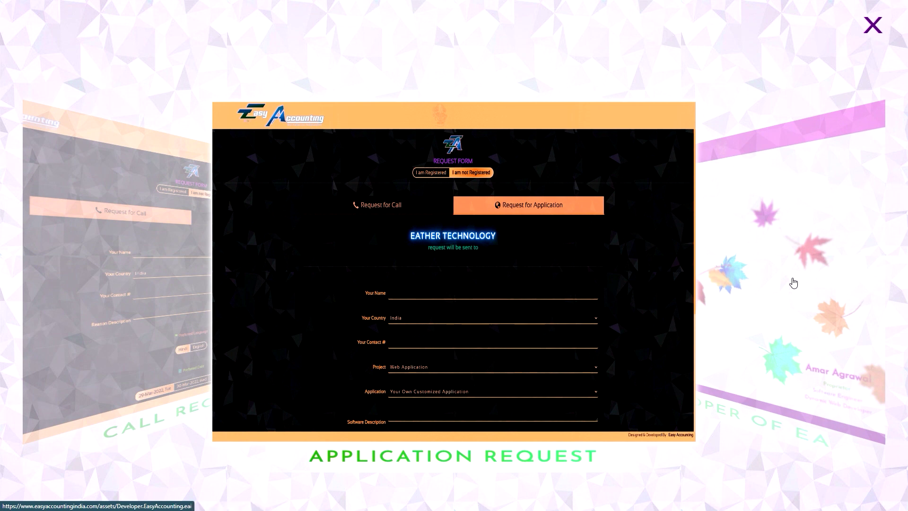
left_click(882, 285)
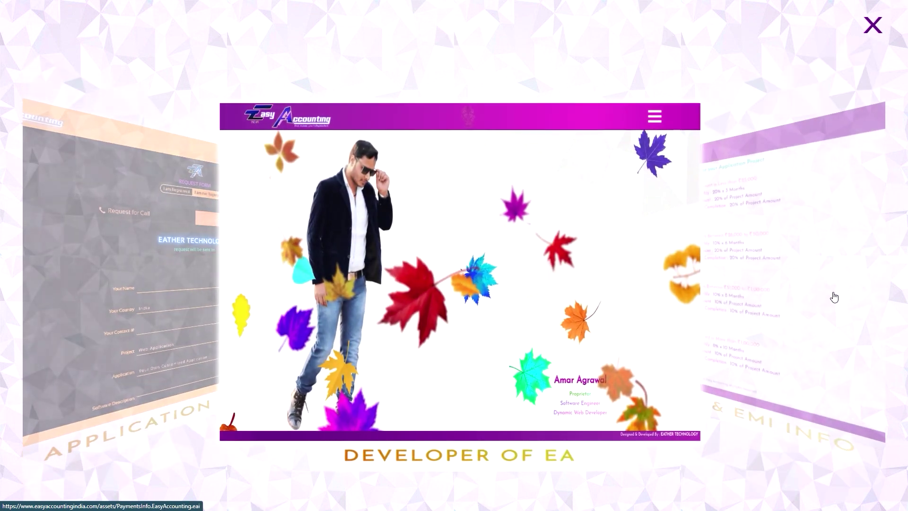
left_click(833, 298)
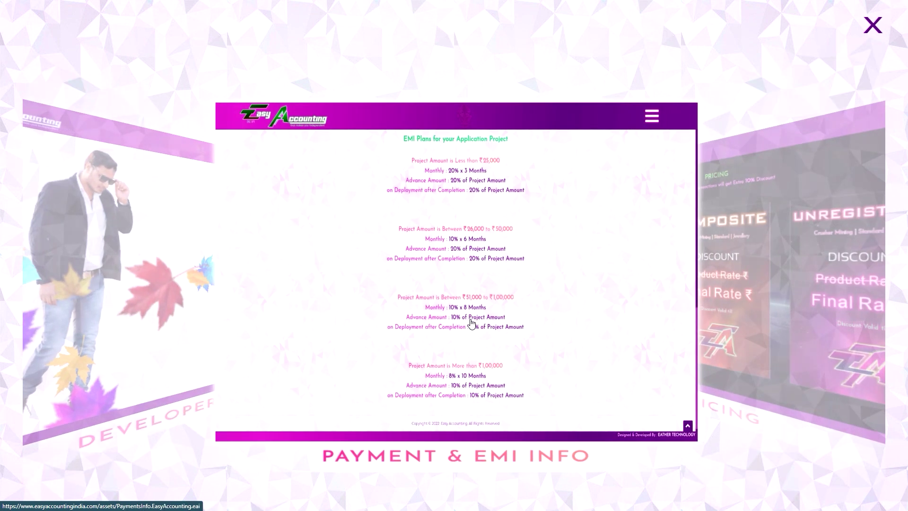
left_click(498, 324)
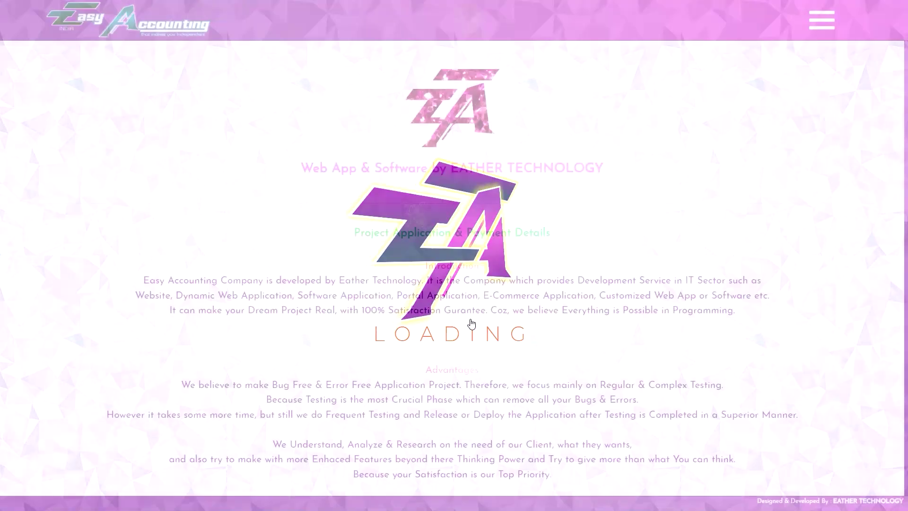